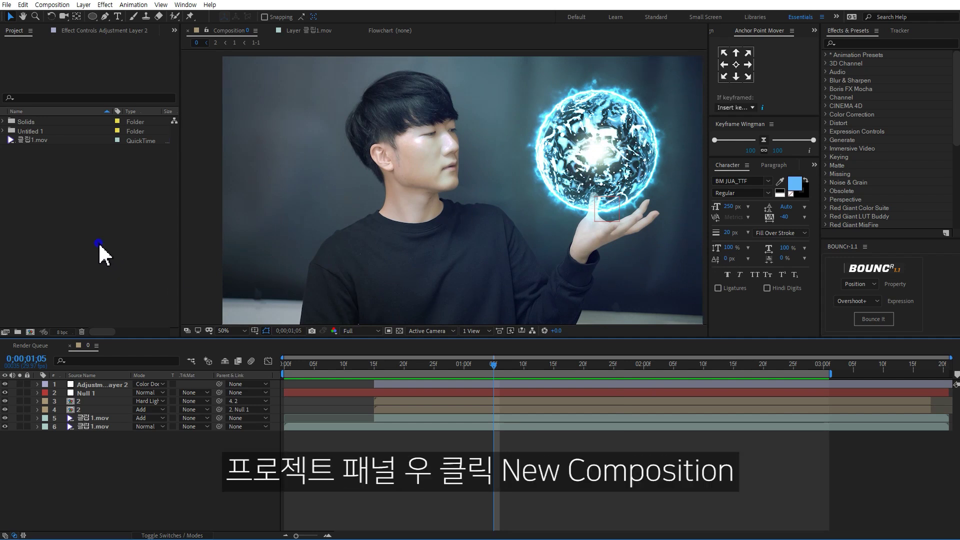
Step: Create a new HDTV 1080 29.97 composition with a 10-second duration
{"action": "right_click", "coordinate": [99, 243]}
{"action": "left_click", "coordinate": [129, 250]}
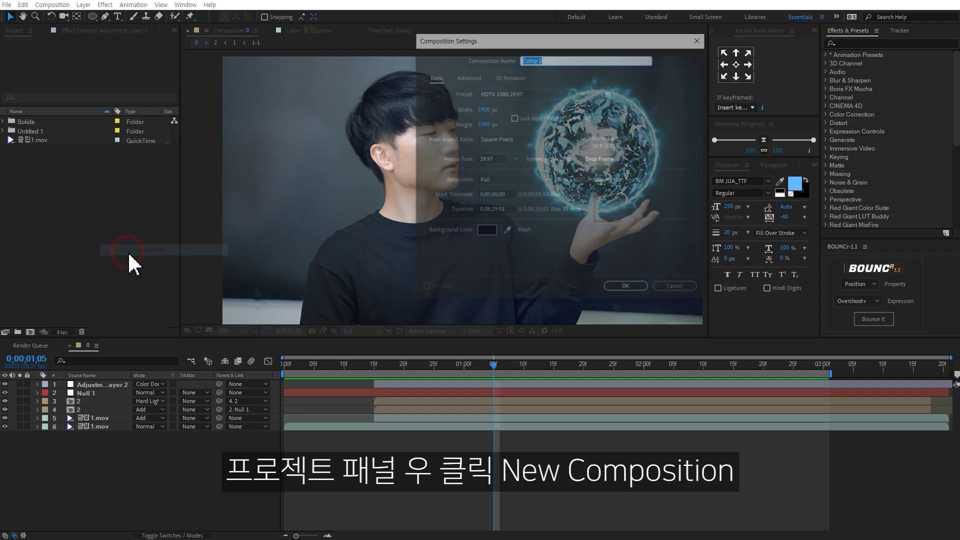
{"action": "left_click", "coordinate": [517, 93]}
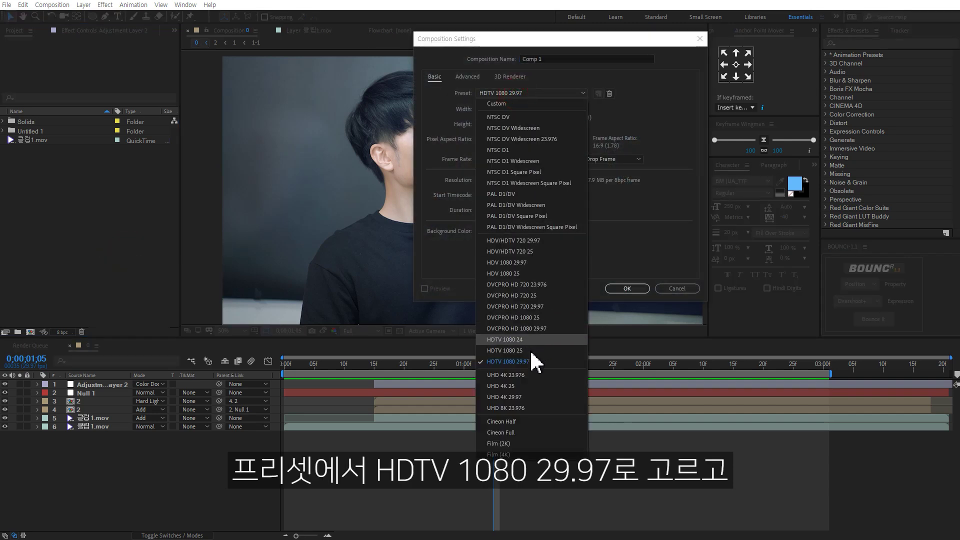
{"action": "left_click", "coordinate": [532, 370]}
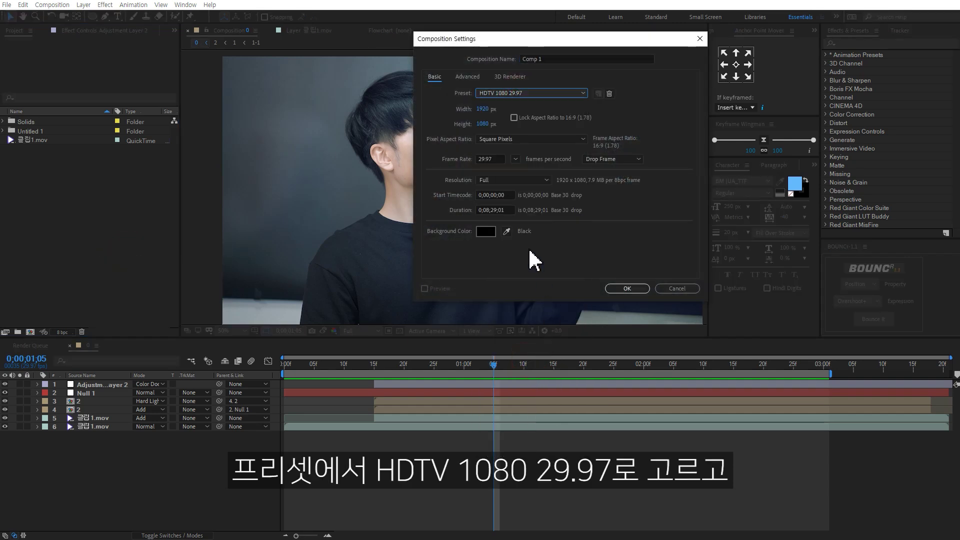
{"action": "left_click", "coordinate": [508, 209]}
{"action": "type", "text": "10"}
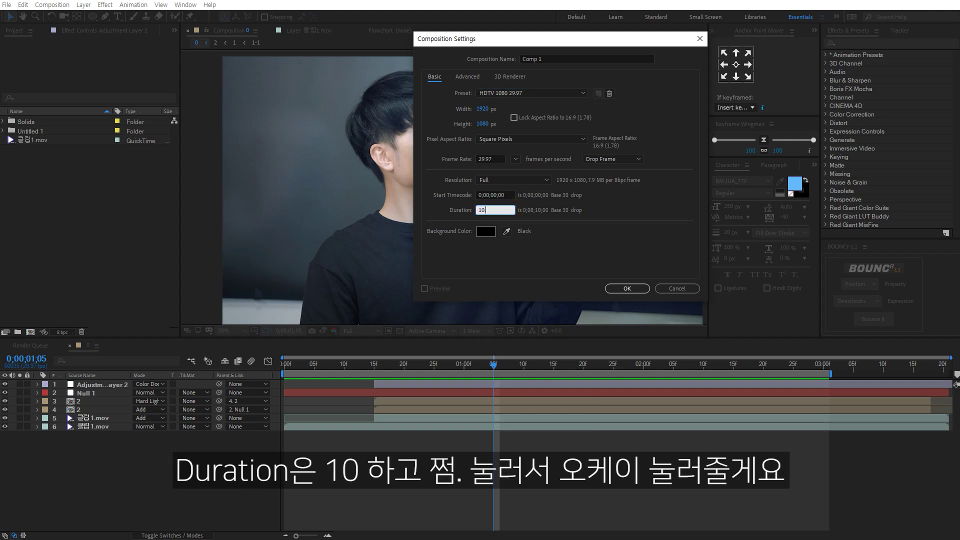
{"action": "left_click", "coordinate": [644, 288]}
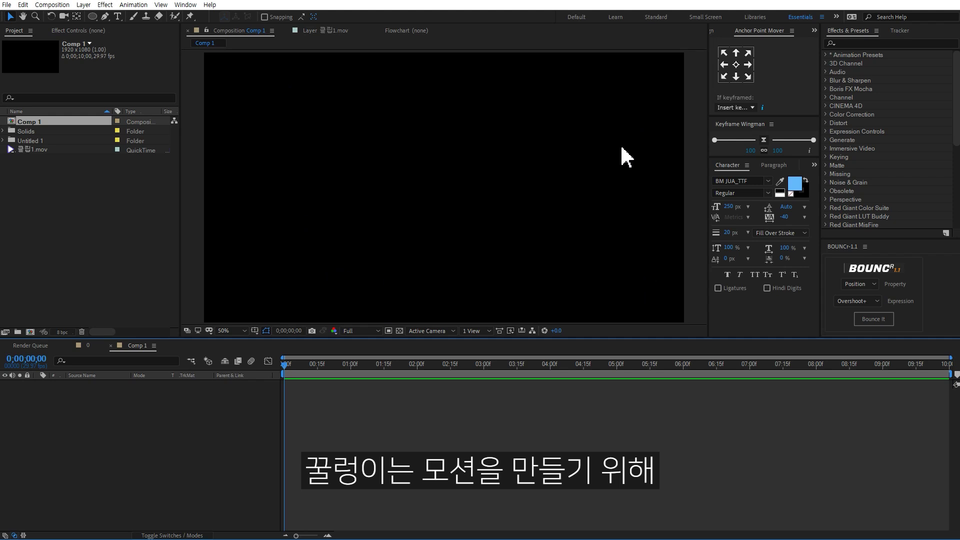
Step: Add a full-frame black solid layer and search the effects for 'fractal'
{"action": "right_click", "coordinate": [171, 406]}
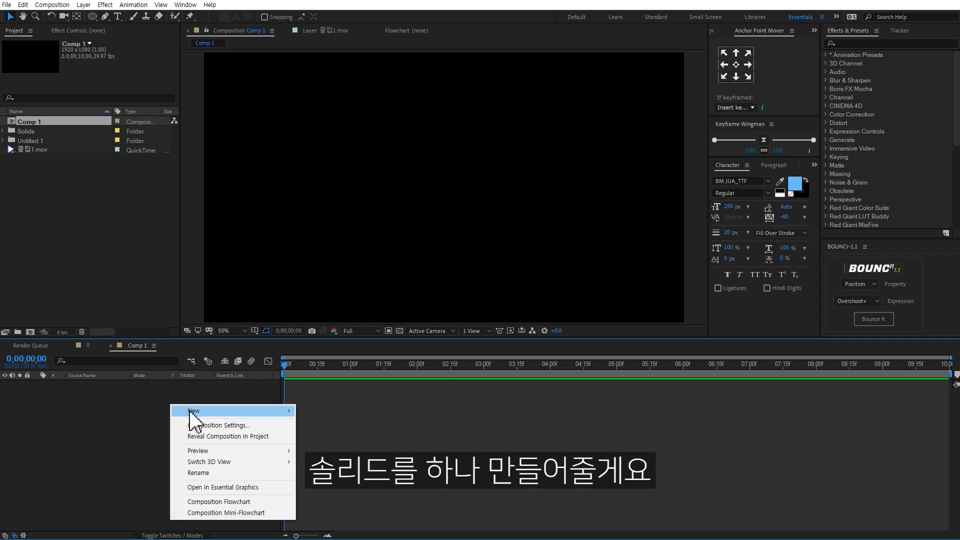
{"action": "mouse_move", "coordinate": [188, 411]}
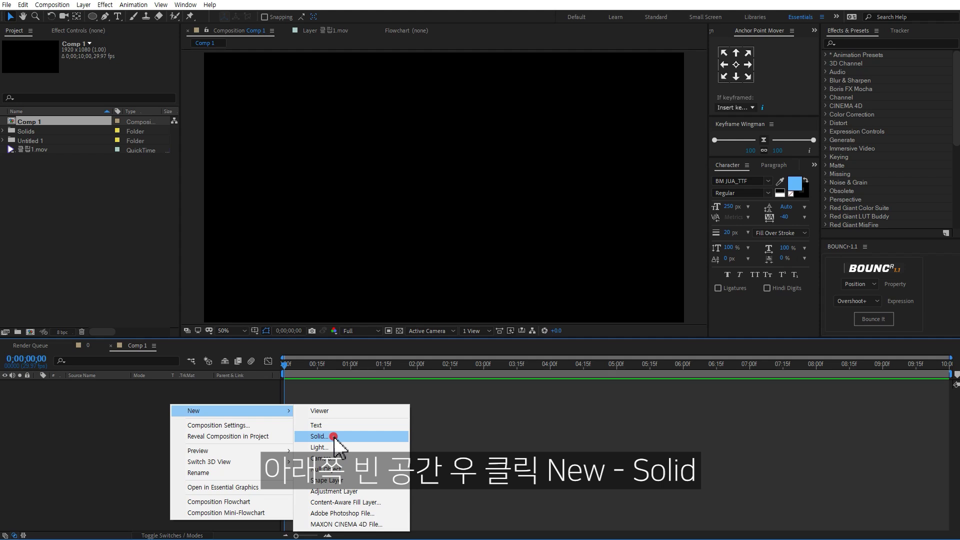
{"action": "left_click", "coordinate": [334, 437]}
{"action": "left_click", "coordinate": [516, 297]}
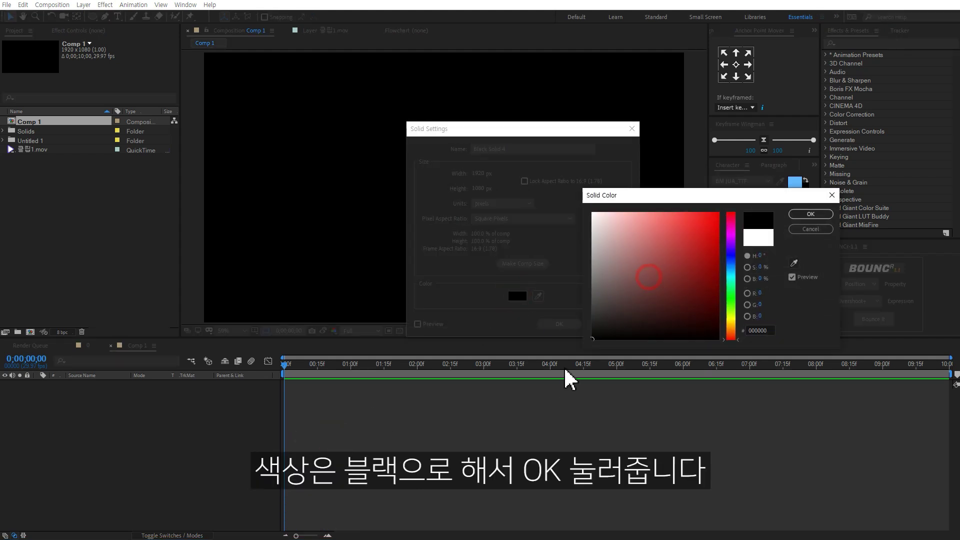
{"action": "left_click", "coordinate": [823, 214]}
{"action": "left_click", "coordinate": [573, 324]}
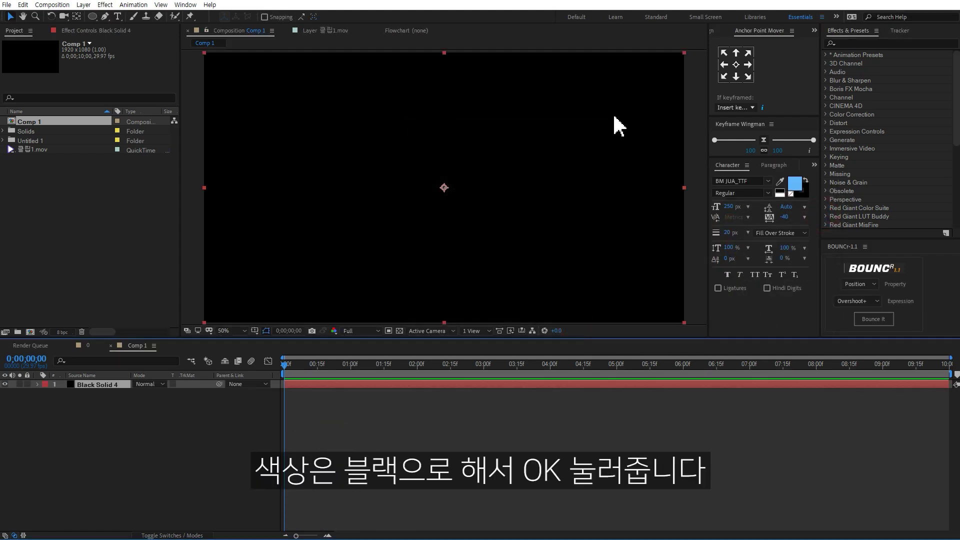
{"action": "left_click", "coordinate": [875, 43]}
{"action": "type", "text": "fractal"}
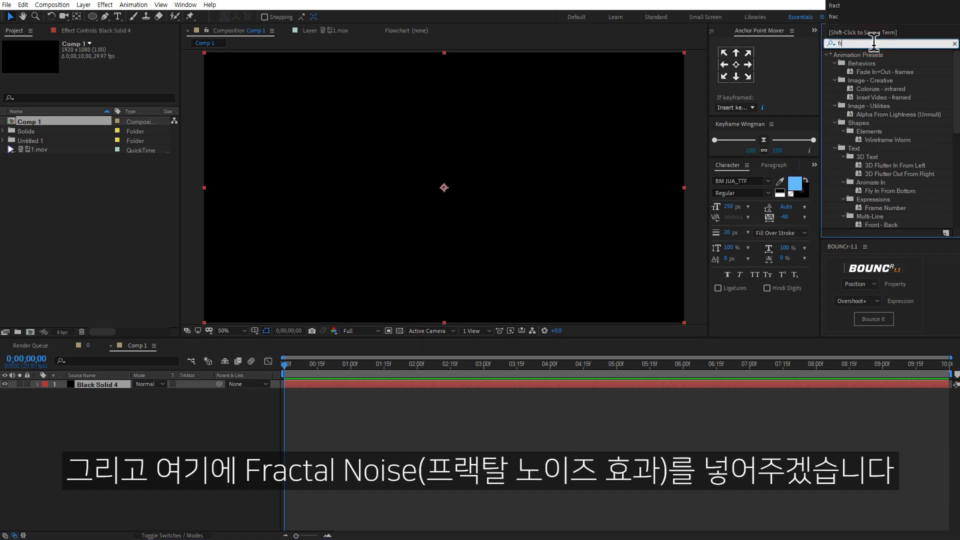
Step: Apply Fractal Noise to the black solid and switch its Fractal Type to Swirly
{"action": "double_click", "coordinate": [880, 98]}
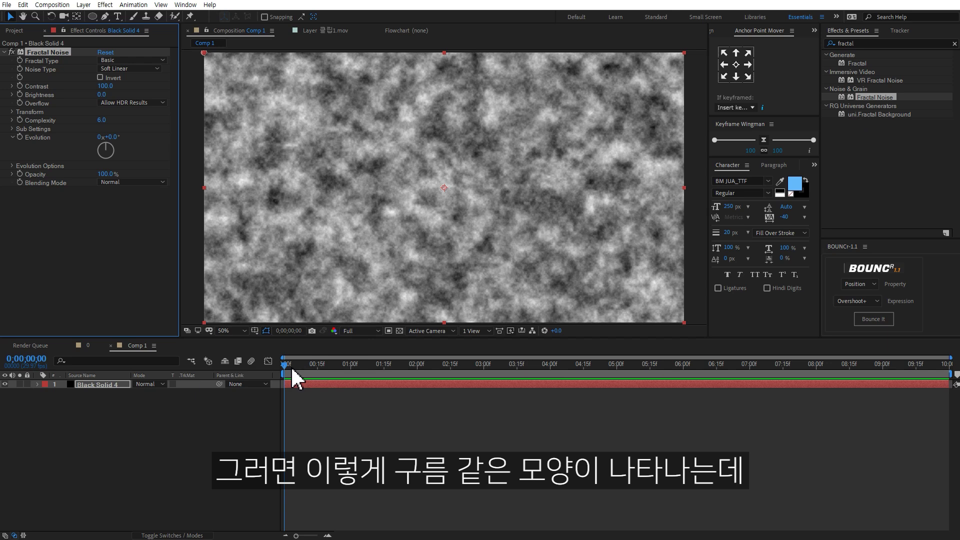
{"action": "mouse_move", "coordinate": [114, 141]}
{"action": "left_mouse_down"}
{"action": "mouse_move", "coordinate": [79, 131]}
{"action": "mouse_move", "coordinate": [143, 133]}
{"action": "left_mouse_up"}
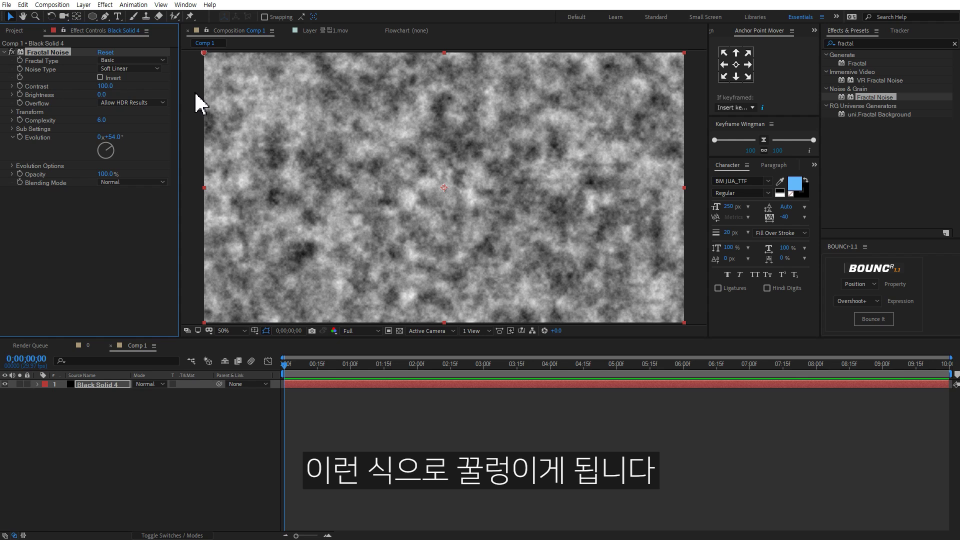
{"action": "left_click", "coordinate": [133, 60]}
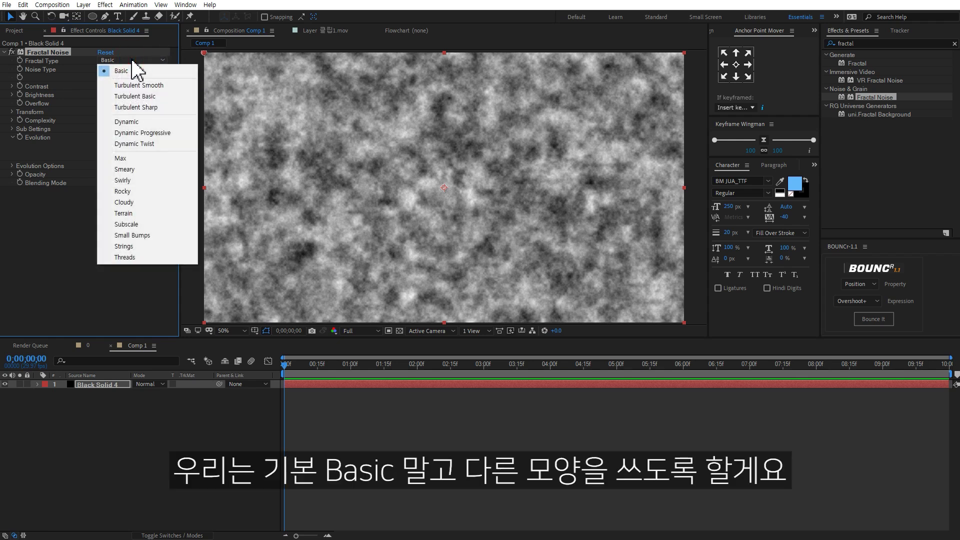
{"action": "left_click", "coordinate": [134, 181]}
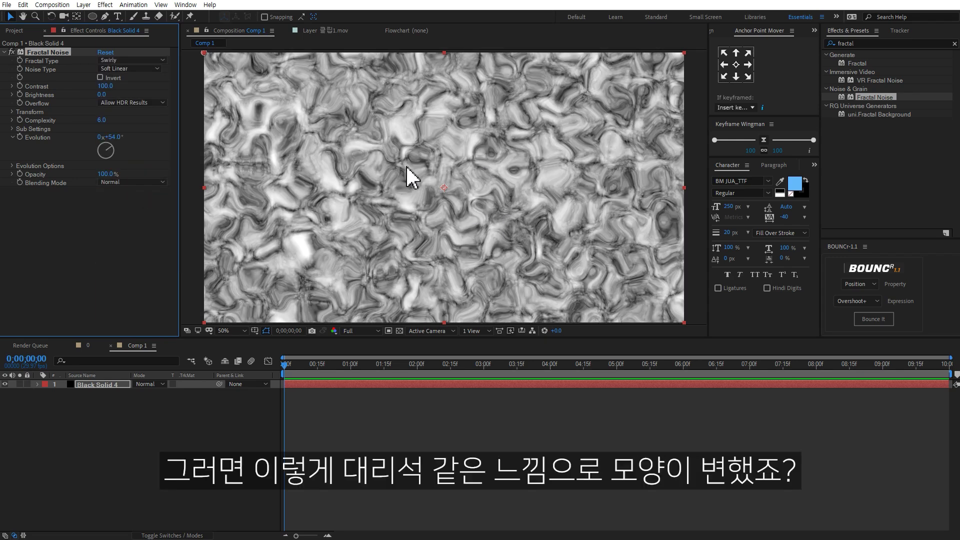
{"action": "mouse_move", "coordinate": [118, 138]}
{"action": "left_mouse_down"}
{"action": "mouse_move", "coordinate": [217, 140]}
{"action": "mouse_move", "coordinate": [162, 143]}
{"action": "left_mouse_up"}
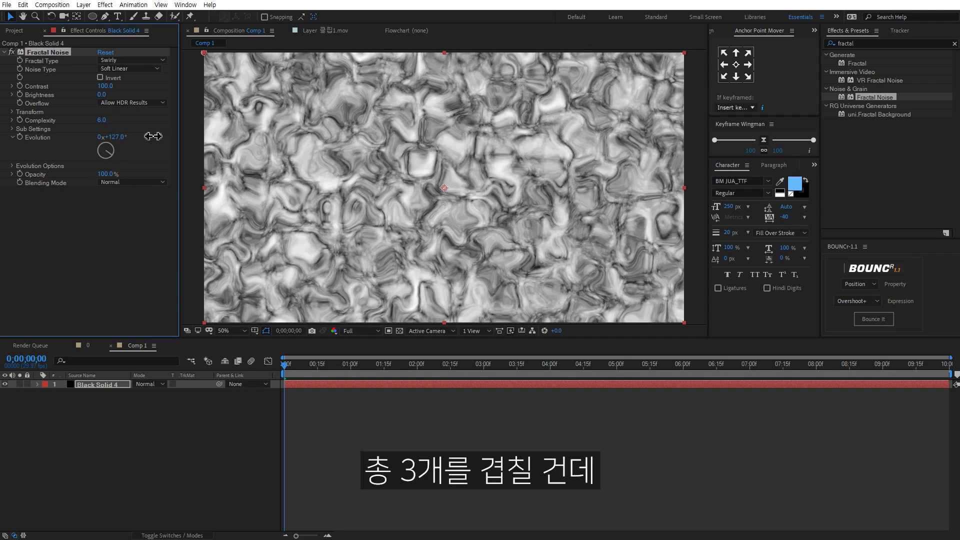
Step: Set the noise Contrast to 57, Brightness to -34 and Transform Scale to 156
{"action": "left_click_drag", "start_coordinate": [111, 85], "coordinate": [96, 93]}
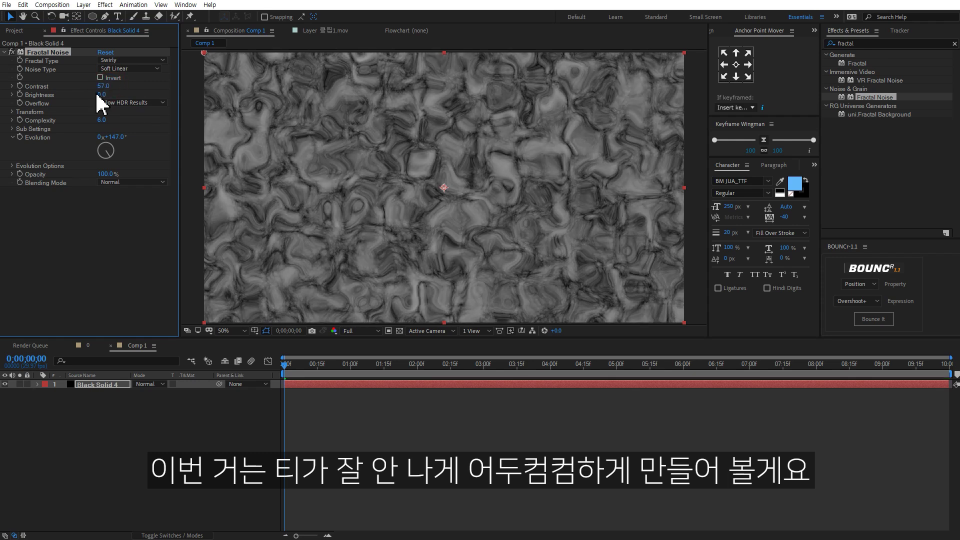
{"action": "left_click_drag", "start_coordinate": [100, 95], "coordinate": [92, 102]}
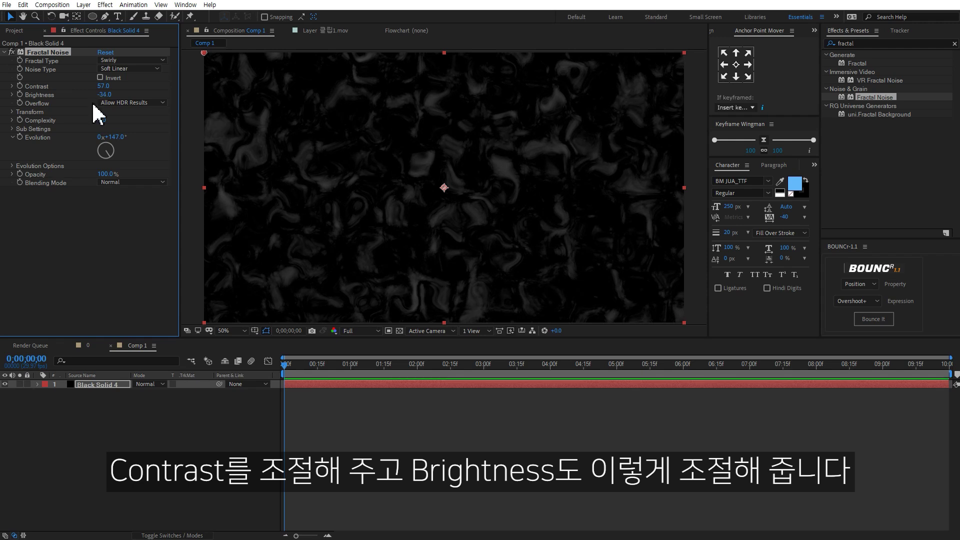
{"action": "left_click", "coordinate": [12, 112]}
{"action": "mouse_move", "coordinate": [104, 141]}
{"action": "left_mouse_down"}
{"action": "mouse_move", "coordinate": [126, 137]}
{"action": "mouse_move", "coordinate": [133, 145]}
{"action": "left_mouse_up"}
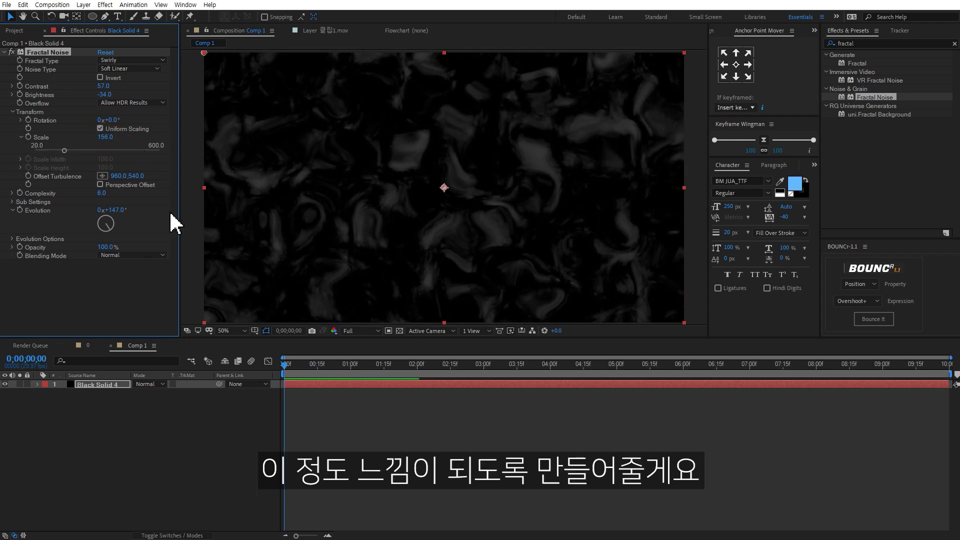
{"action": "mouse_move", "coordinate": [120, 210]}
{"action": "left_mouse_down"}
{"action": "mouse_move", "coordinate": [230, 204]}
{"action": "mouse_move", "coordinate": [424, 217]}
{"action": "mouse_move", "coordinate": [140, 217]}
{"action": "mouse_move", "coordinate": [207, 210]}
{"action": "mouse_move", "coordinate": [120, 225]}
{"action": "left_mouse_up"}
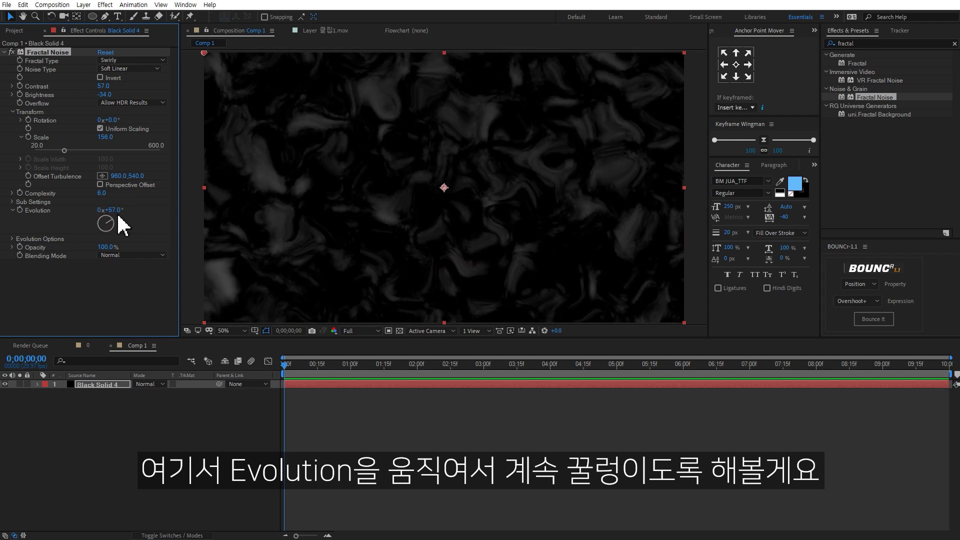
Step: Drive the Fractal Noise Evolution with the expression time*100 and preview the moving swirl
{"action": "left_click", "coordinate": [20, 210], "text": "alt"}
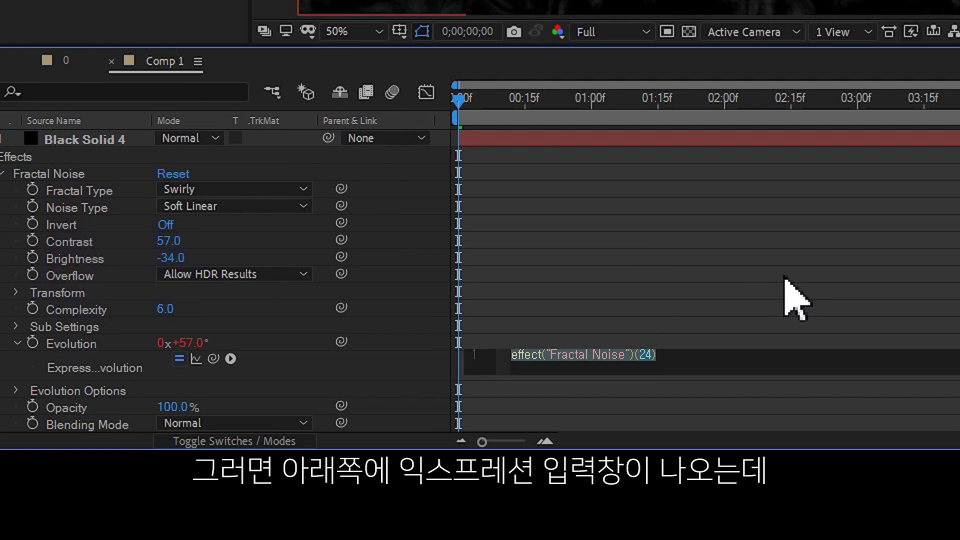
{"action": "type", "text": "time*100"}
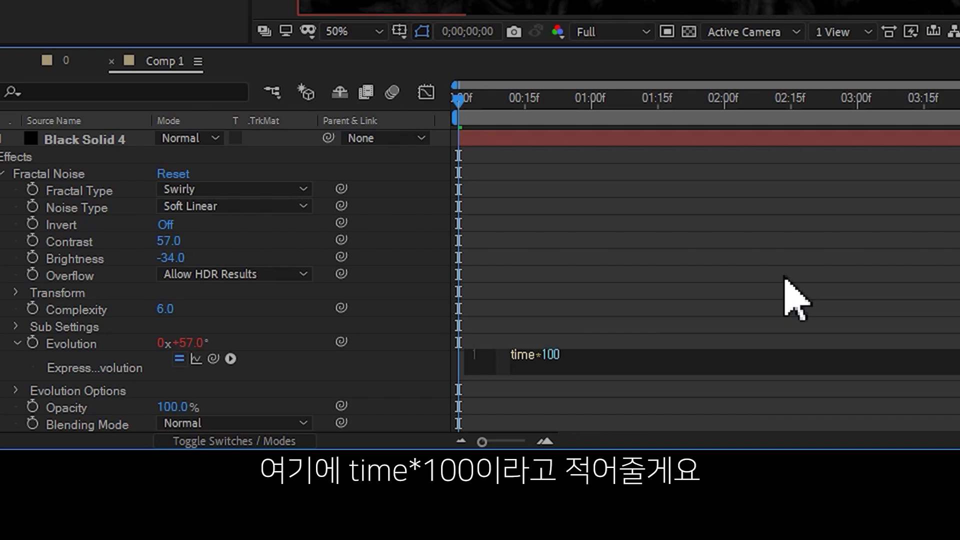
{"action": "left_click", "coordinate": [795, 299]}
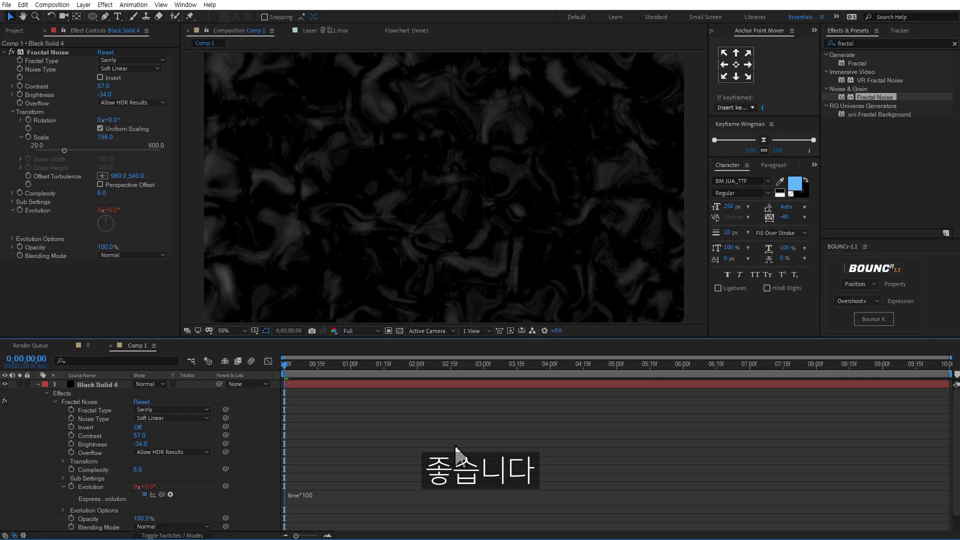
{"action": "key", "text": "space"}
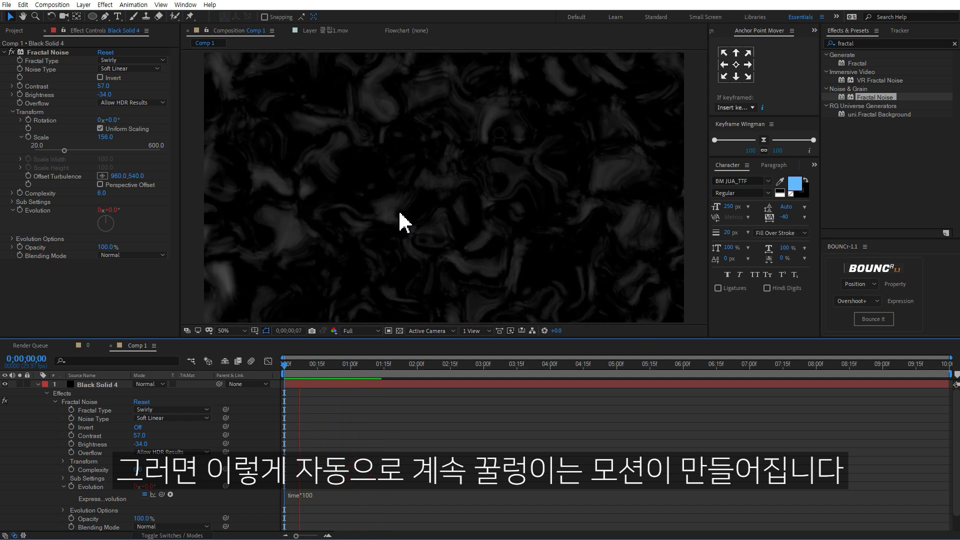
{"action": "key", "text": "space"}
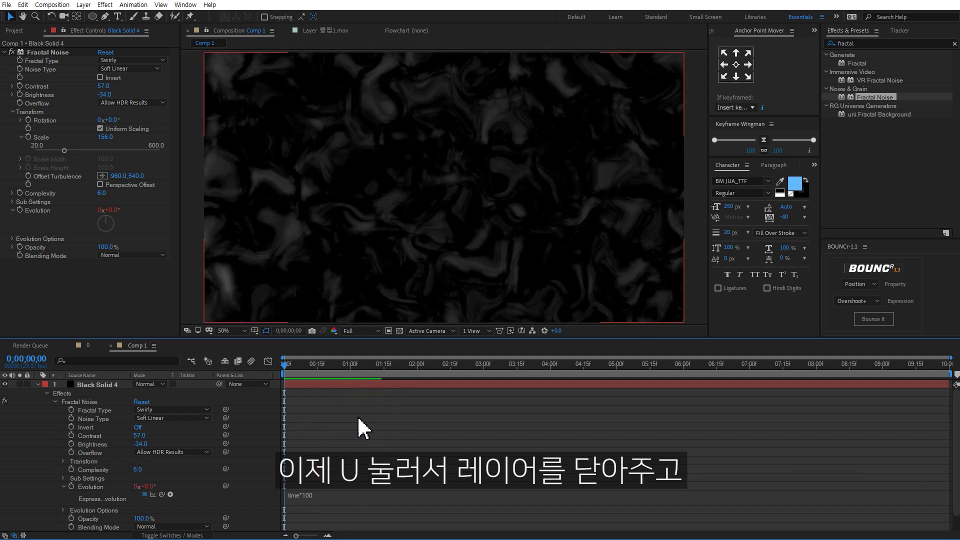
Step: Duplicate the fractal noise solid and invert the copy's noise
{"action": "key", "text": "u"}
{"action": "left_click", "coordinate": [340, 384]}
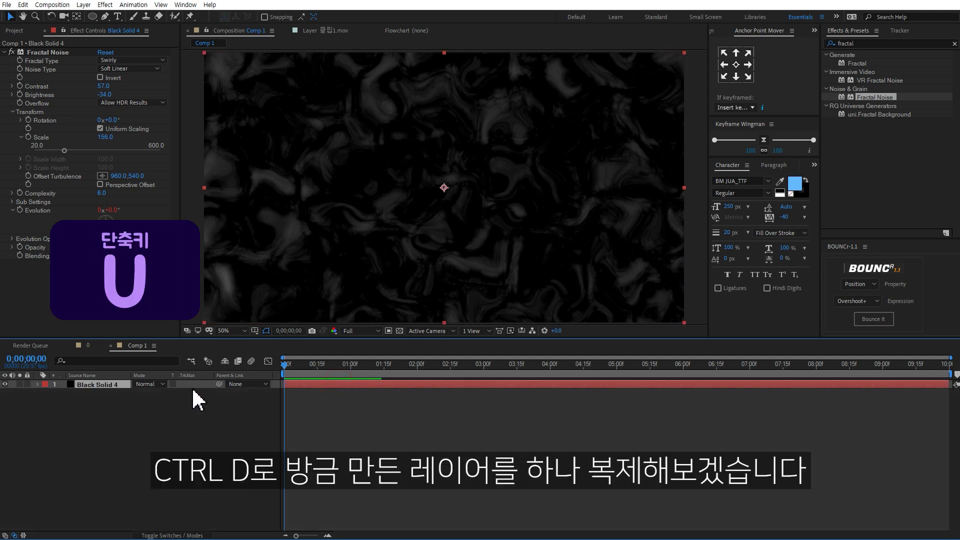
{"action": "key", "text": "ctrl+d"}
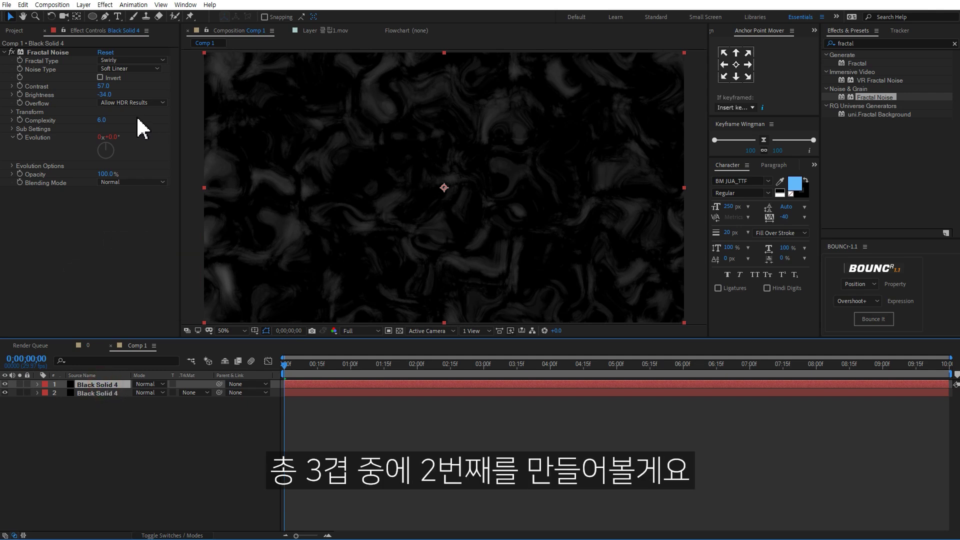
{"action": "left_click", "coordinate": [99, 78]}
{"action": "left_click", "coordinate": [100, 78]}
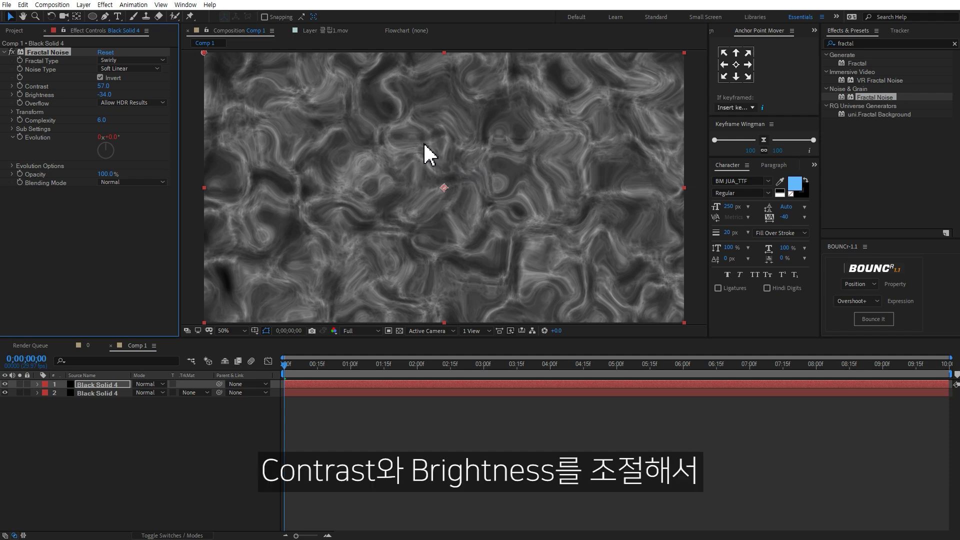
Step: Give the copy's noise Contrast 239, Rotation 176° and Scale 183
{"action": "left_click_drag", "start_coordinate": [105, 88], "coordinate": [190, 87]}
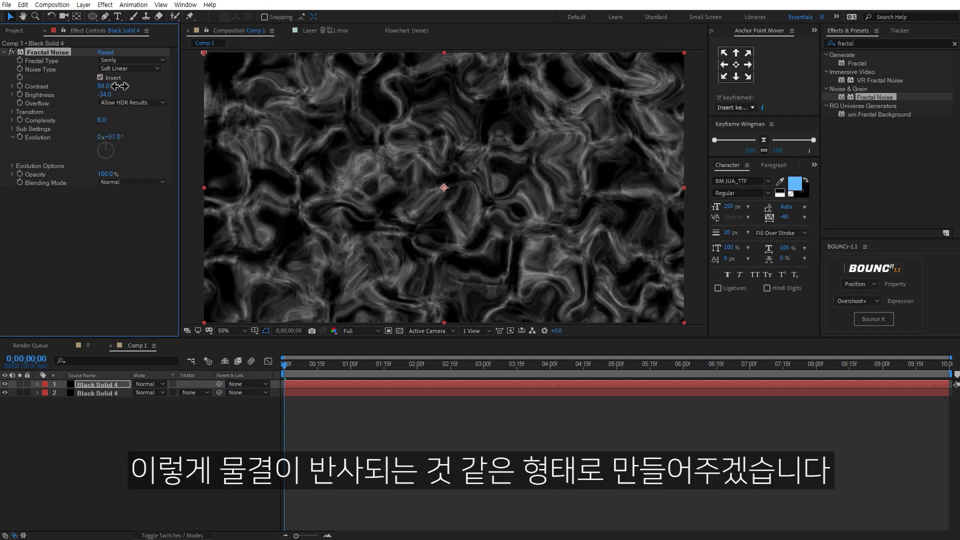
{"action": "mouse_move", "coordinate": [107, 95]}
{"action": "left_mouse_down"}
{"action": "mouse_move", "coordinate": [127, 95]}
{"action": "mouse_move", "coordinate": [122, 86]}
{"action": "left_mouse_up"}
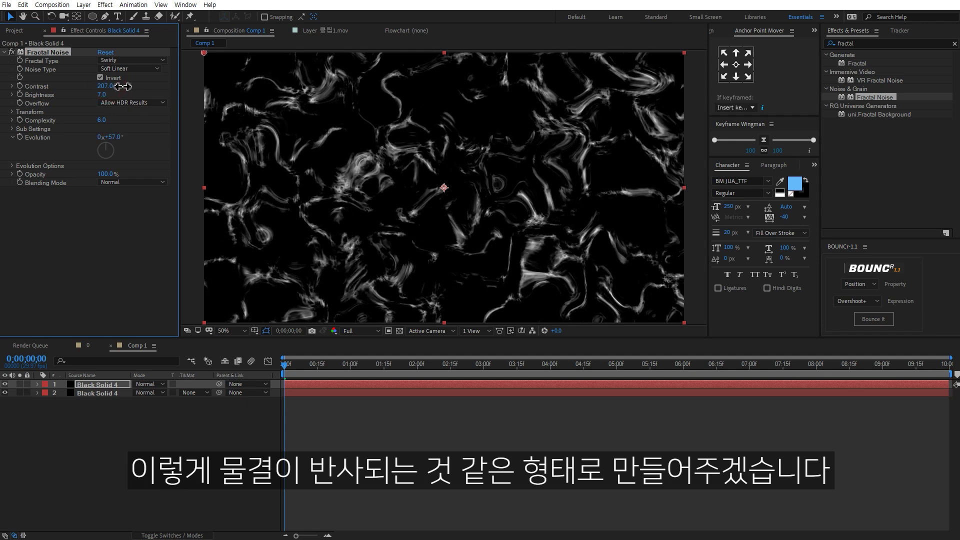
{"action": "left_click_drag", "start_coordinate": [123, 86], "coordinate": [147, 86]}
{"action": "left_click", "coordinate": [12, 112]}
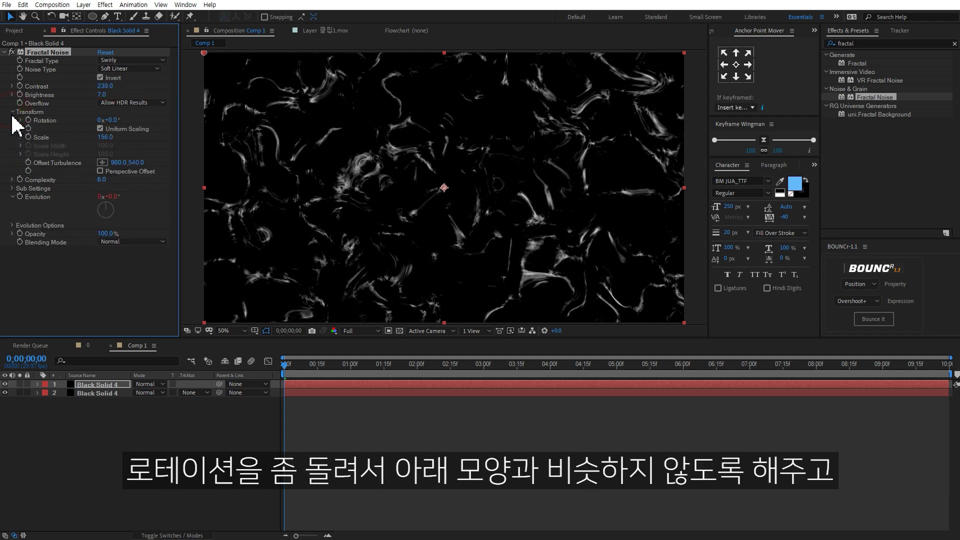
{"action": "left_click", "coordinate": [21, 137]}
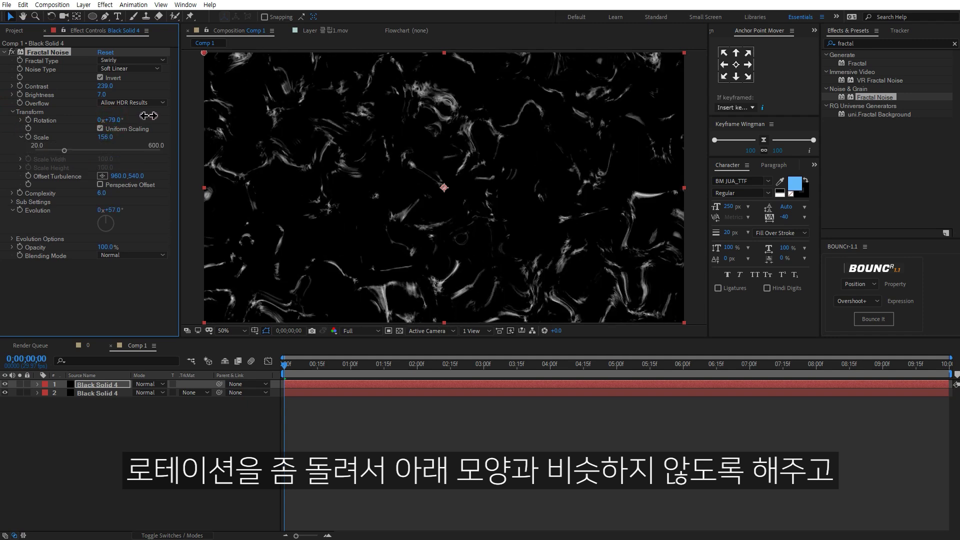
{"action": "left_click_drag", "start_coordinate": [105, 137], "coordinate": [173, 150]}
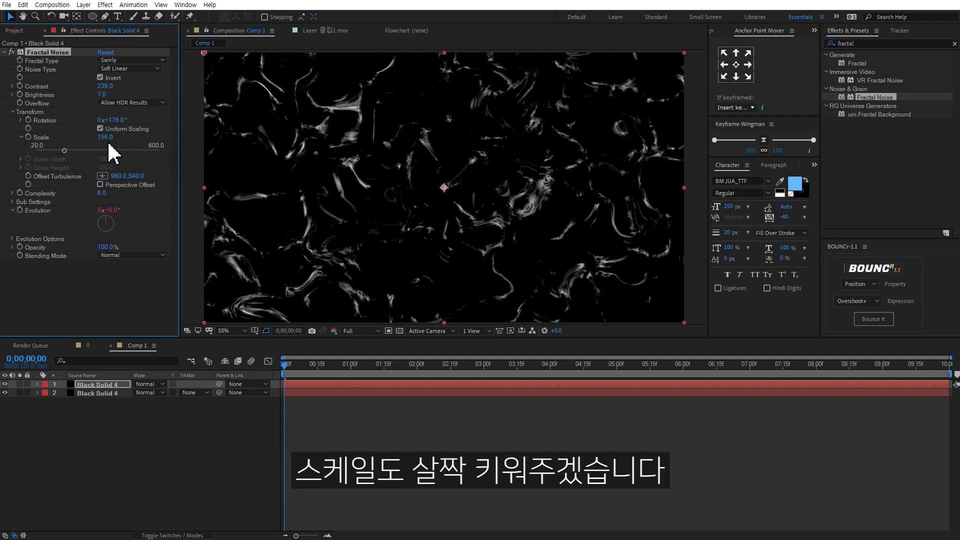
{"action": "left_click_drag", "start_coordinate": [105, 137], "coordinate": [119, 137]}
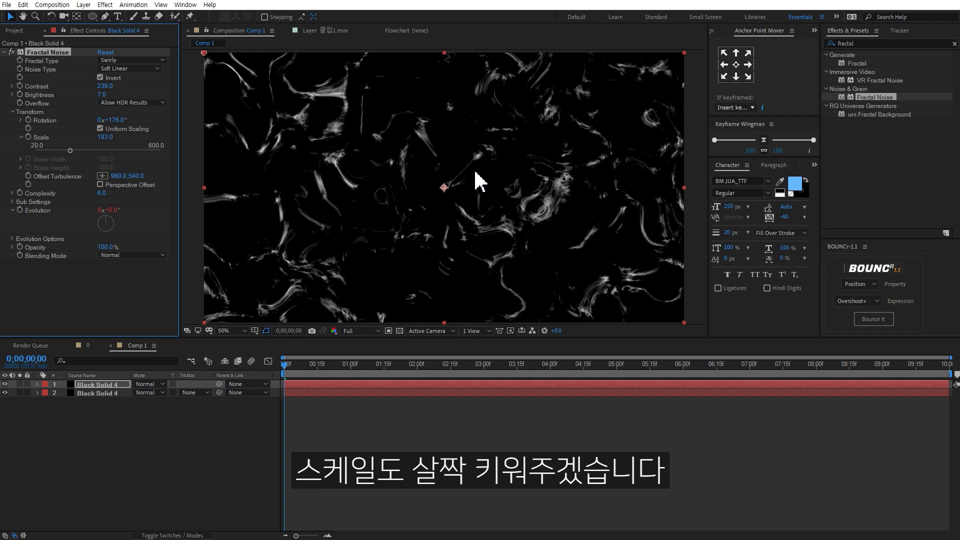
Step: Set the top noise layer to Screen blending and scrub to check both layers combined
{"action": "left_click_drag", "start_coordinate": [287, 372], "coordinate": [396, 374]}
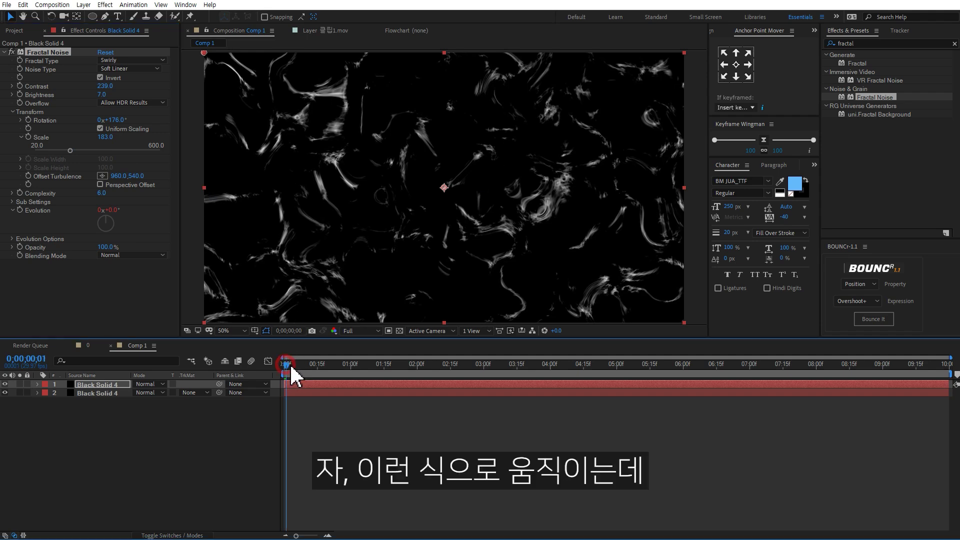
{"action": "left_click_drag", "start_coordinate": [395, 370], "coordinate": [409, 373]}
{"action": "left_click", "coordinate": [163, 385]}
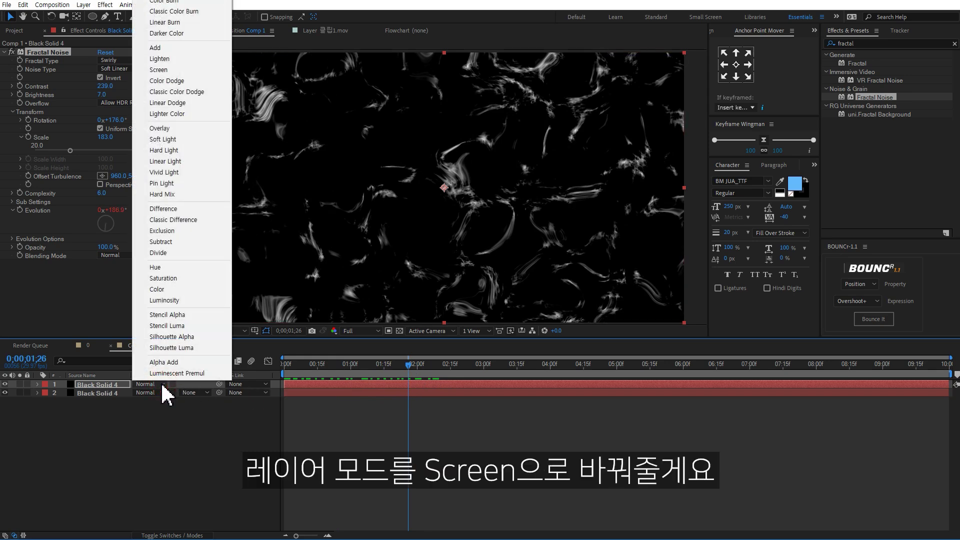
{"action": "left_click", "coordinate": [178, 70]}
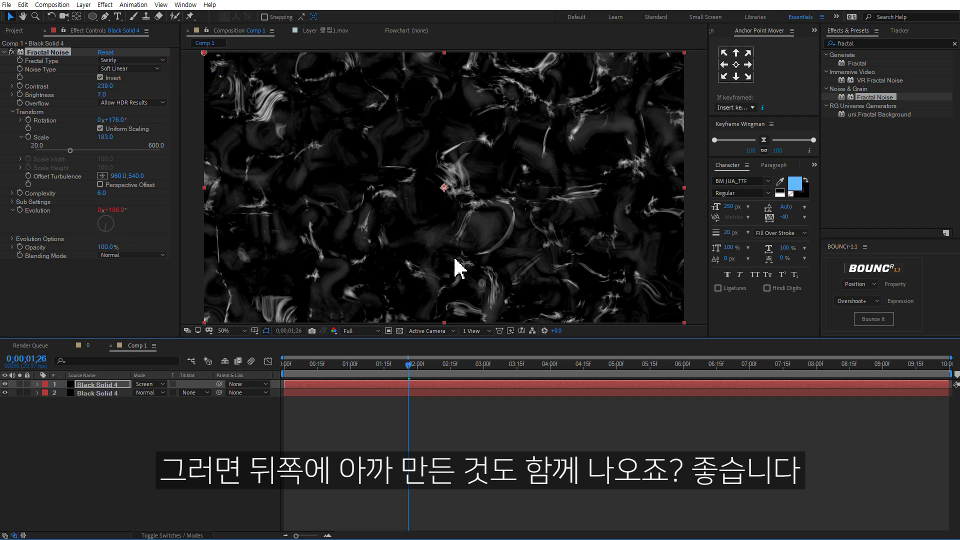
{"action": "left_click_drag", "start_coordinate": [301, 367], "coordinate": [432, 358]}
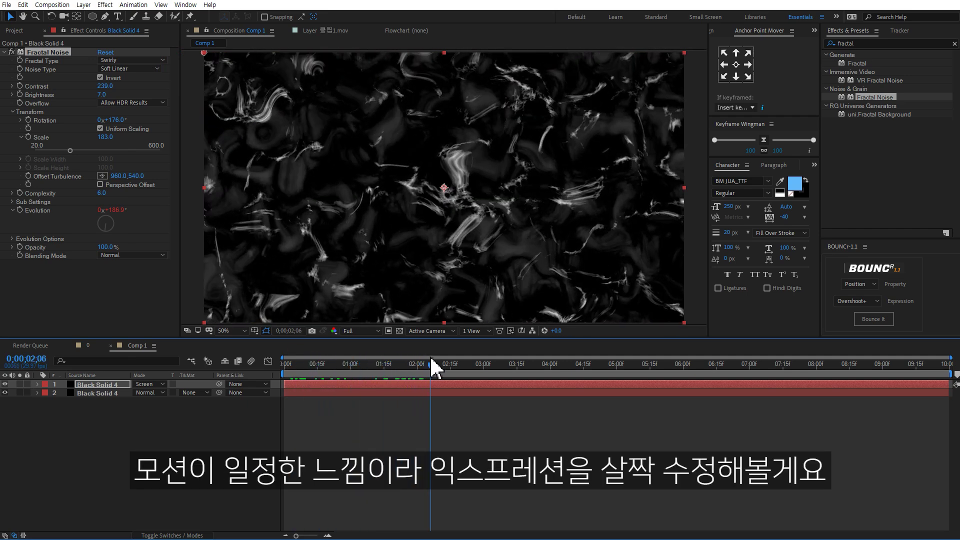
Step: Change the top layer's Evolution expression to time*-100 and preview the reversed swirl
{"action": "left_click", "coordinate": [93, 386]}
{"action": "key", "text": "u"}
{"action": "key", "text": "u"}
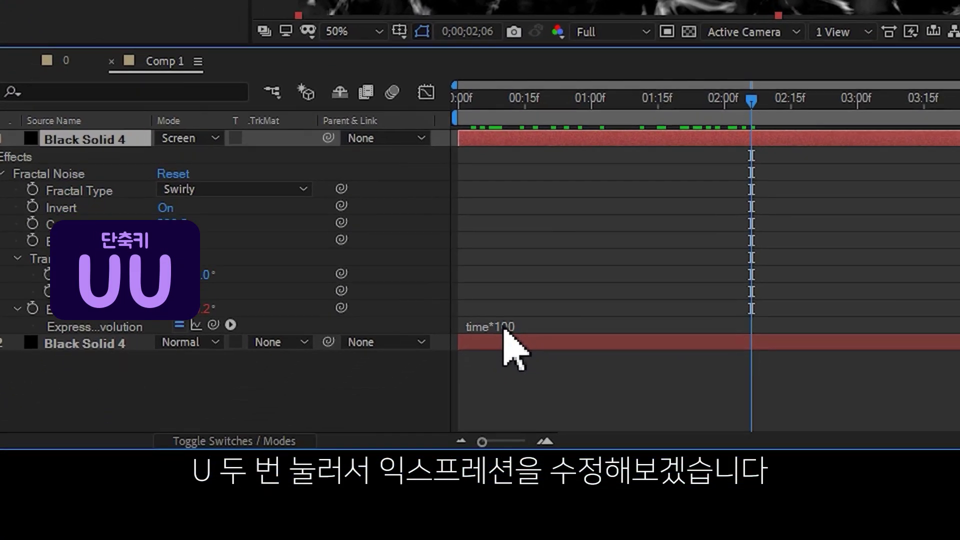
{"action": "left_click", "coordinate": [456, 360]}
{"action": "left_click", "coordinate": [490, 356]}
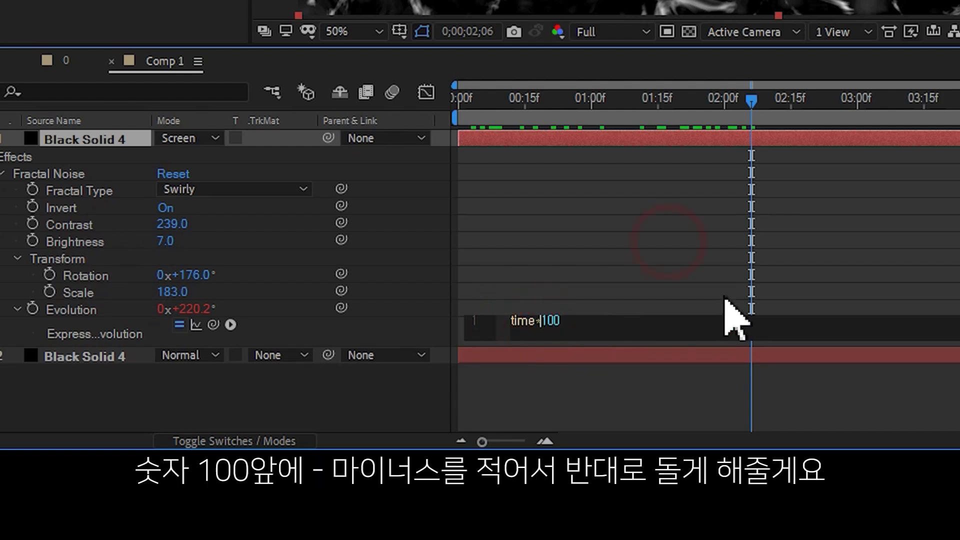
{"action": "type", "text": "-"}
{"action": "left_click", "coordinate": [472, 97]}
{"action": "left_click_drag", "start_coordinate": [461, 131], "coordinate": [410, 367]}
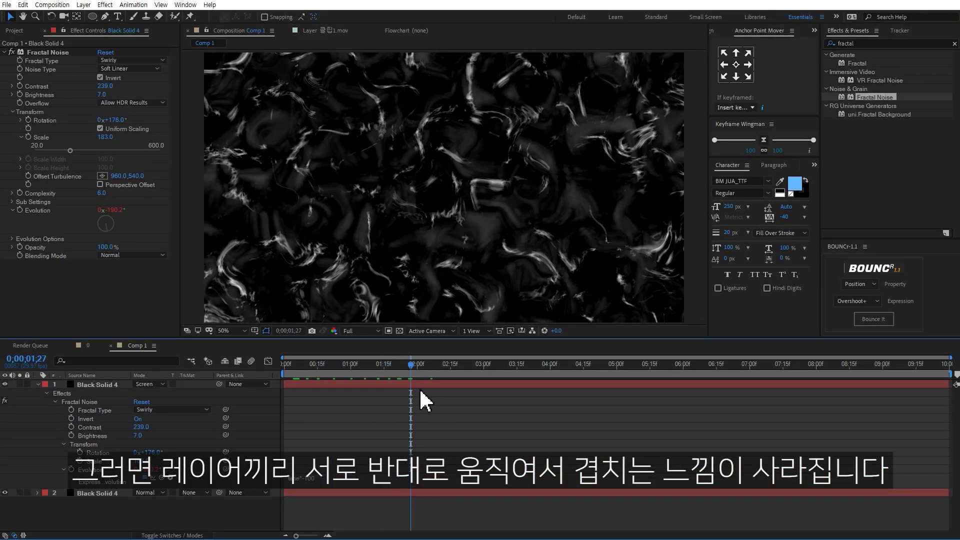
{"action": "key", "text": "space"}
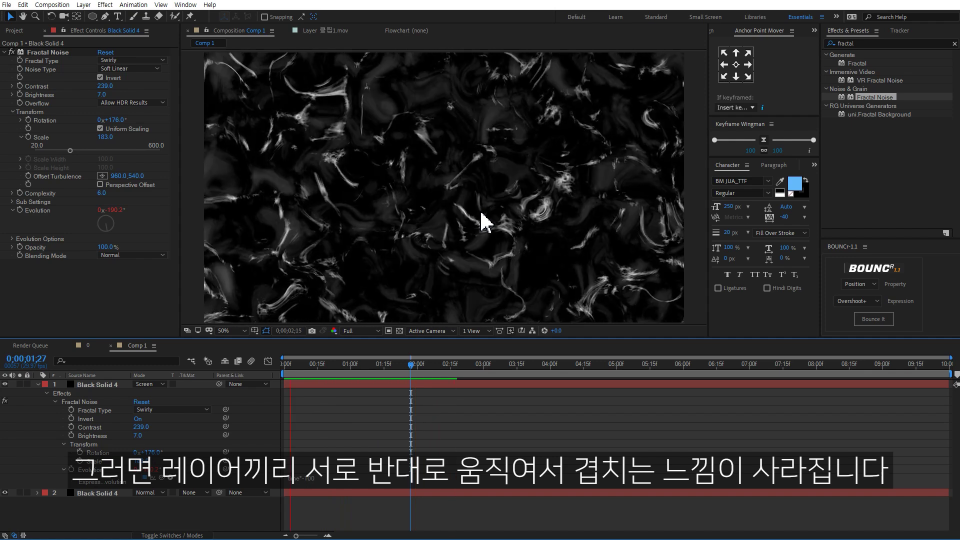
{"action": "key", "text": "space"}
{"action": "key", "text": "u"}
{"action": "left_click", "coordinate": [116, 385]}
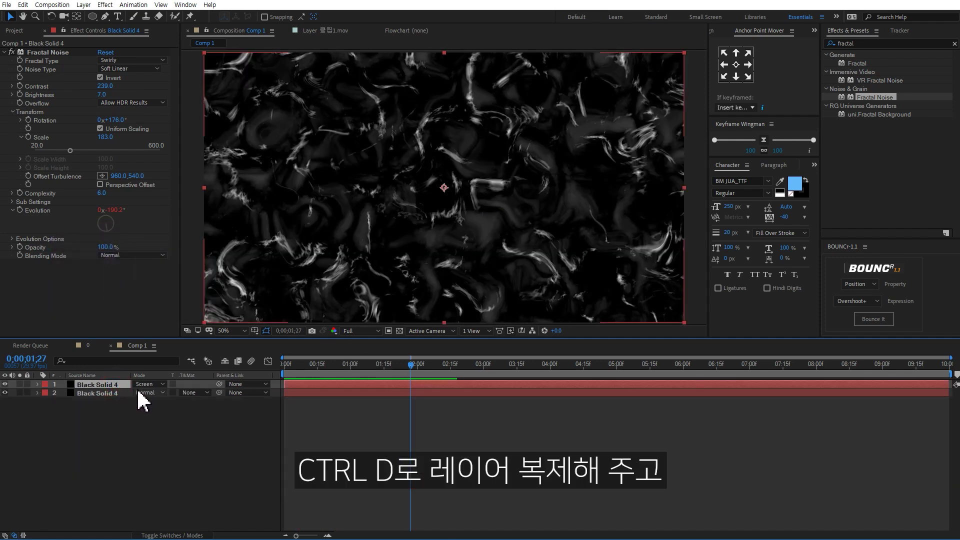
Step: Duplicate the top noise layer, raising Contrast and Brightness, rotating it, and scaling to 325
{"action": "key", "text": "ctrl+d"}
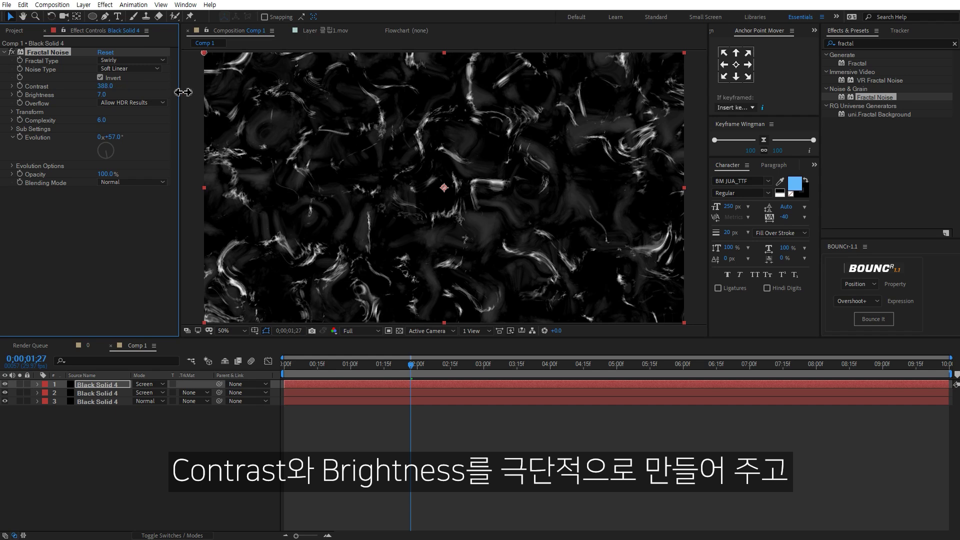
{"action": "left_click_drag", "start_coordinate": [105, 86], "coordinate": [111, 90]}
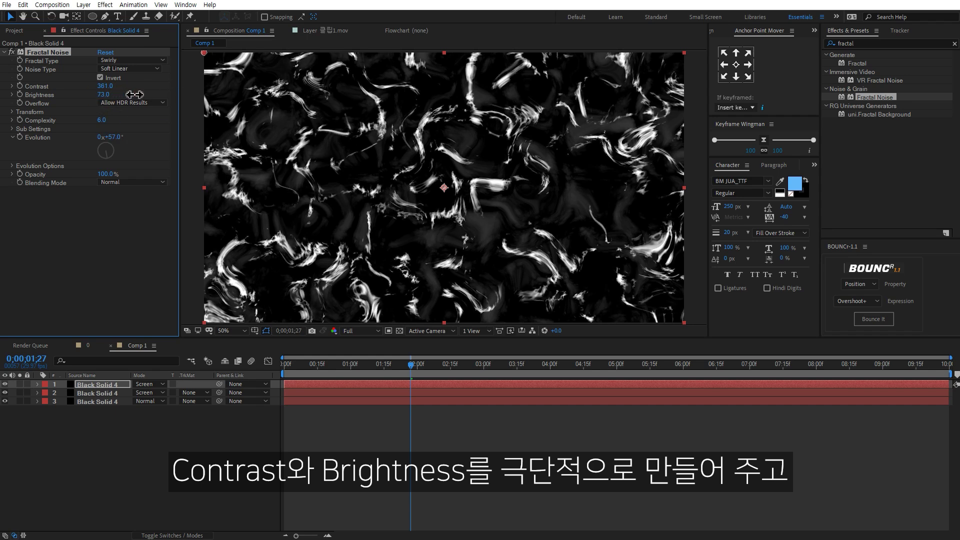
{"action": "left_click", "coordinate": [12, 111]}
{"action": "left_click", "coordinate": [20, 137]}
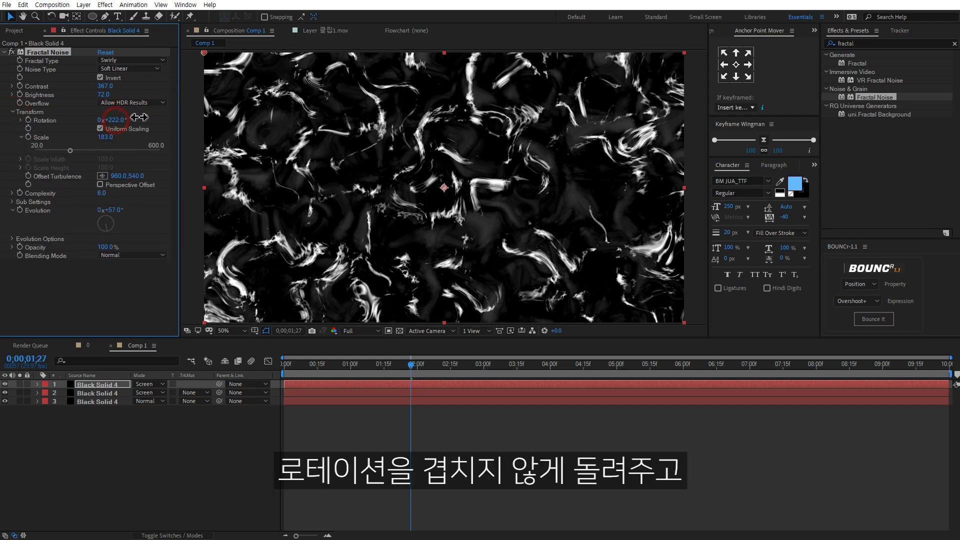
{"action": "left_click_drag", "start_coordinate": [105, 137], "coordinate": [261, 123]}
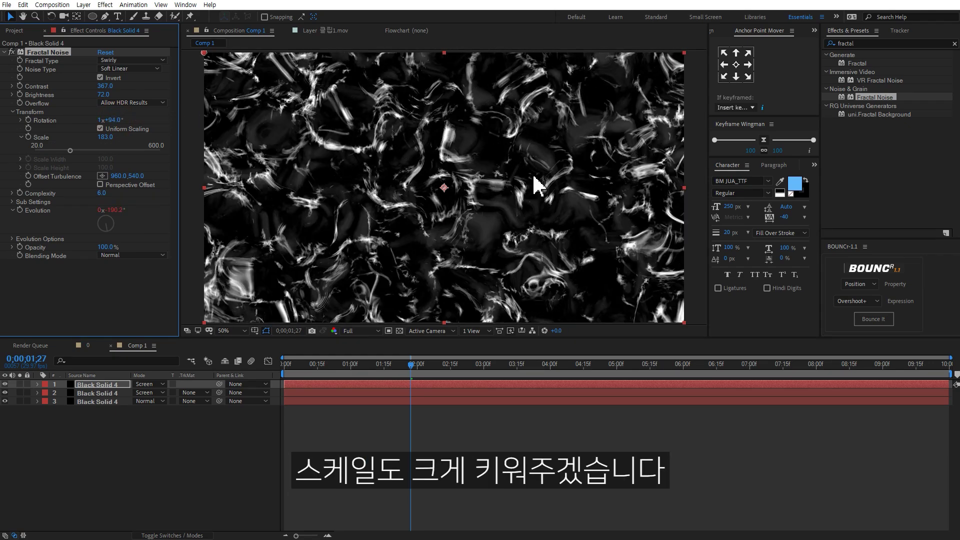
{"action": "left_click_drag", "start_coordinate": [105, 137], "coordinate": [175, 137]}
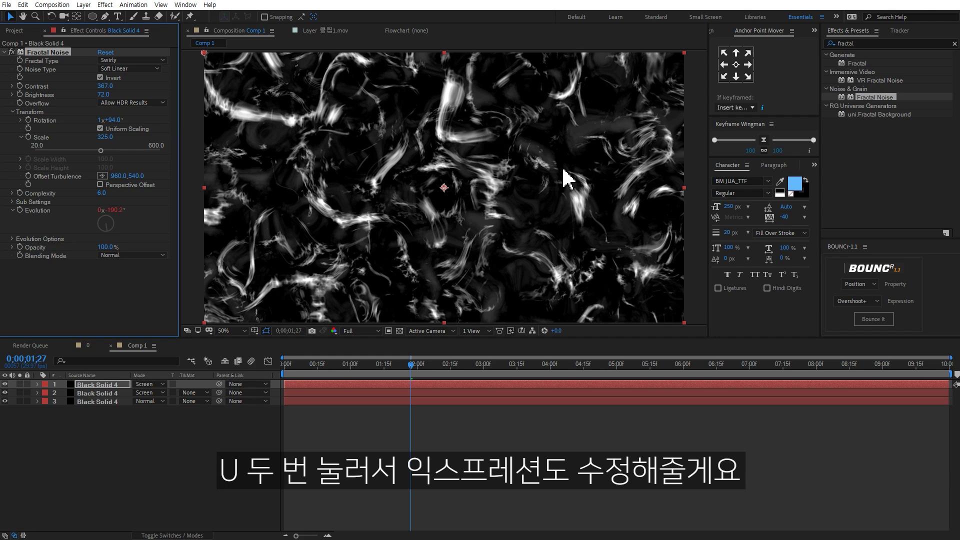
Step: Change the third layer's Evolution expression to time*130 and preview the combined ripples
{"action": "key", "text": "u"}
{"action": "key", "text": "u"}
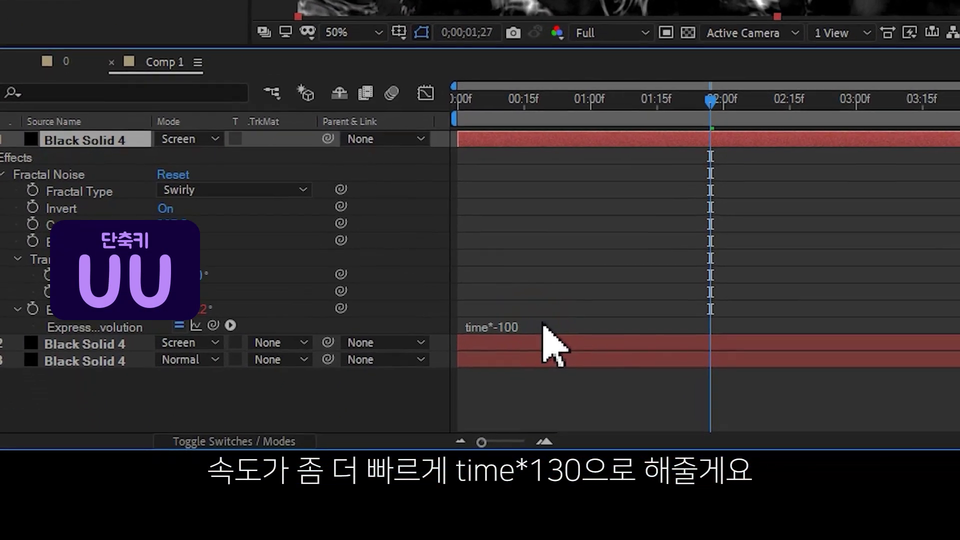
{"action": "left_click", "coordinate": [335, 473]}
{"action": "left_click_drag", "start_coordinate": [543, 325], "coordinate": [643, 328]}
{"action": "type", "text": "130"}
{"action": "left_click", "coordinate": [642, 240]}
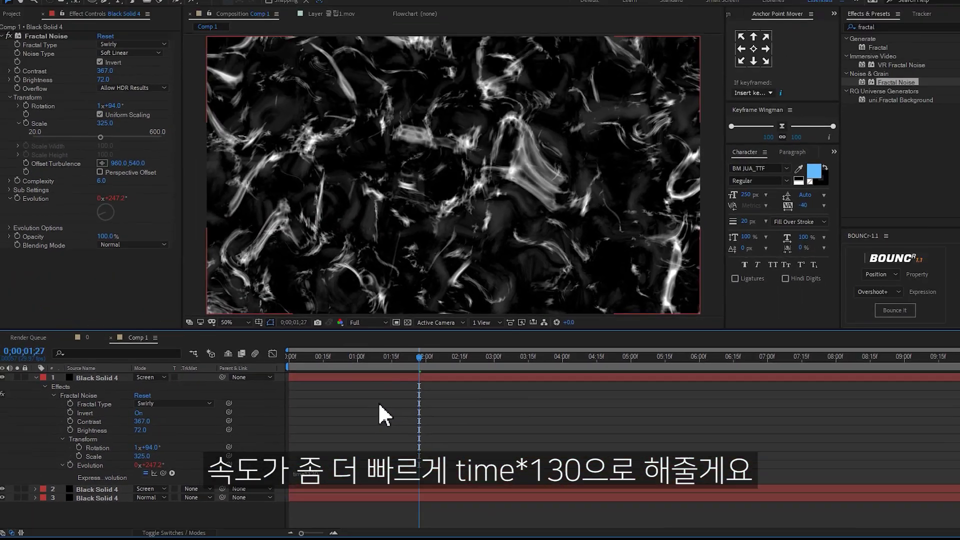
{"action": "key", "text": "u"}
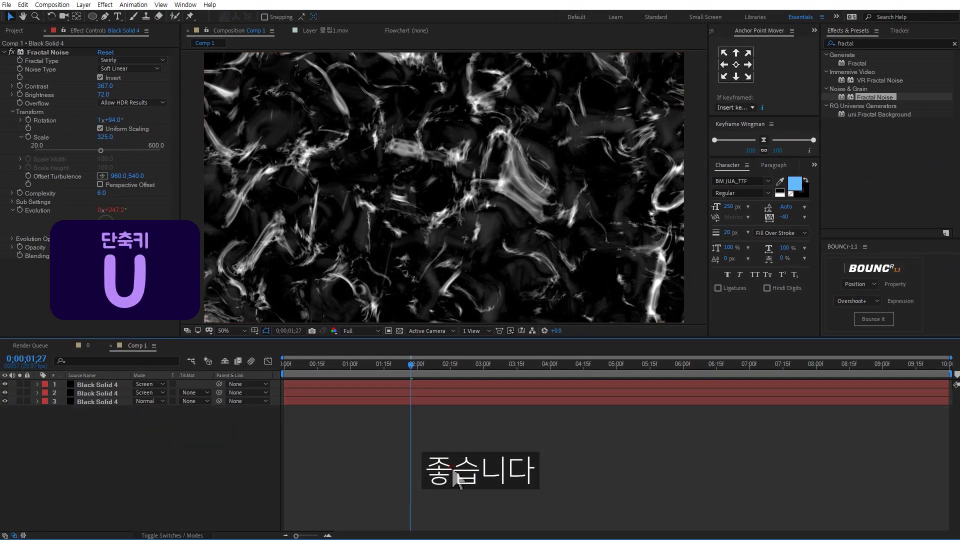
{"action": "key", "text": "space"}
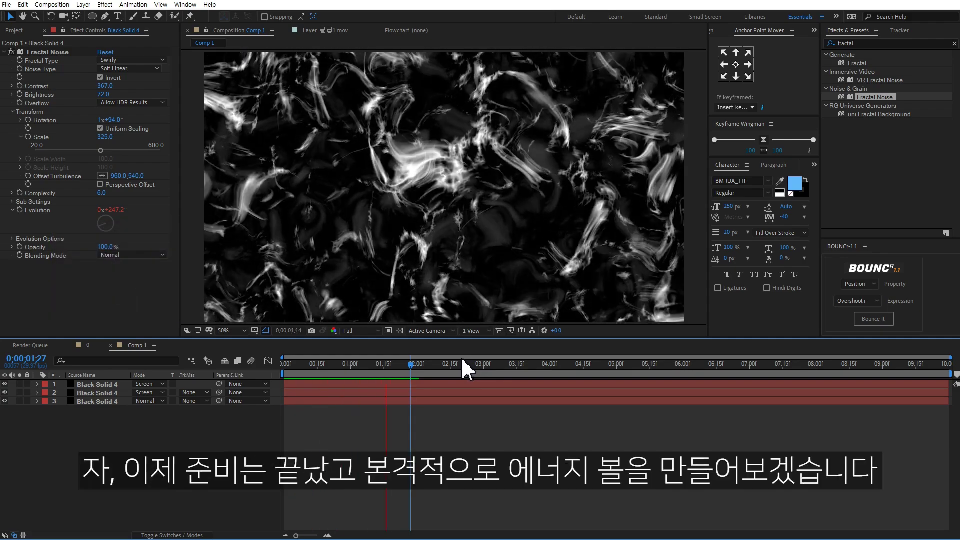
{"action": "key", "text": "space"}
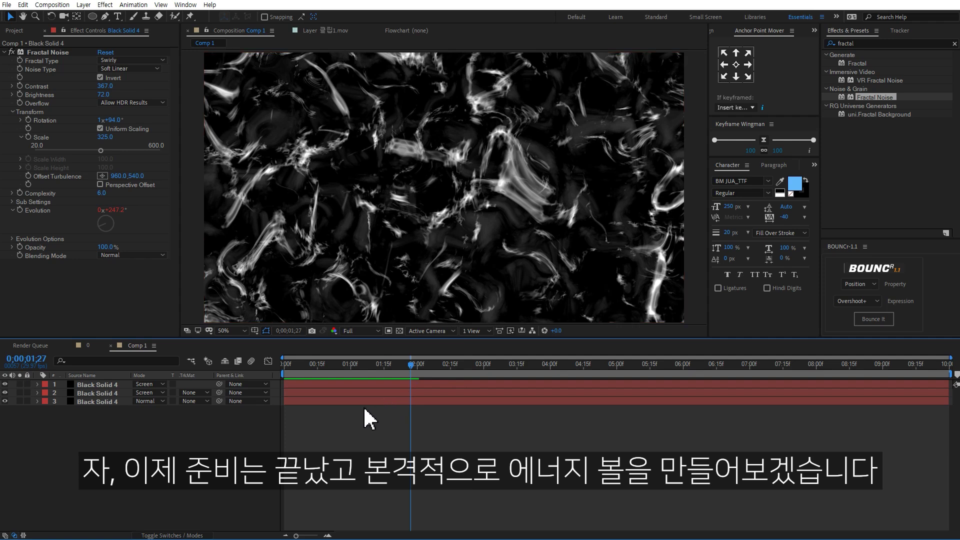
{"action": "left_click", "coordinate": [15, 31]}
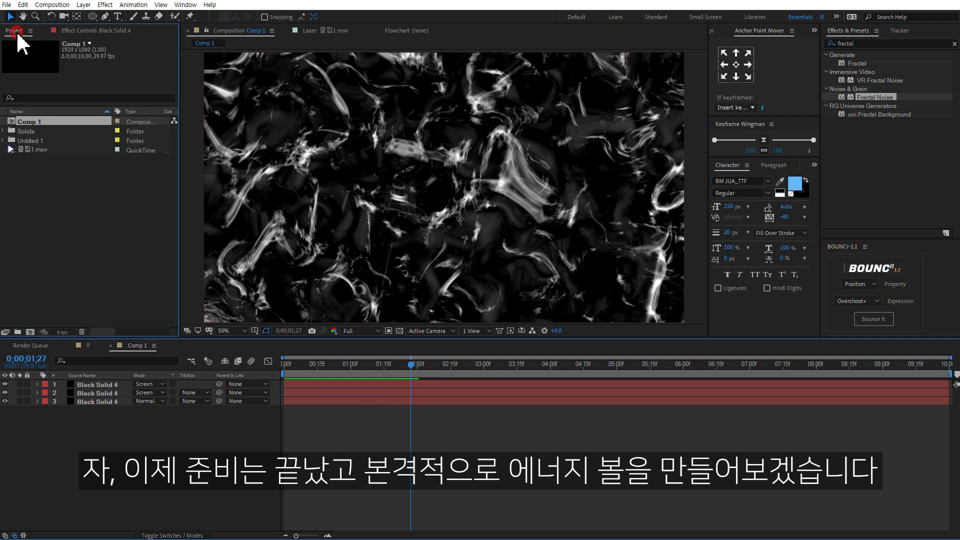
Step: Create a new composition named BALL and place Comp 1 inside it
{"action": "left_click", "coordinate": [28, 332]}
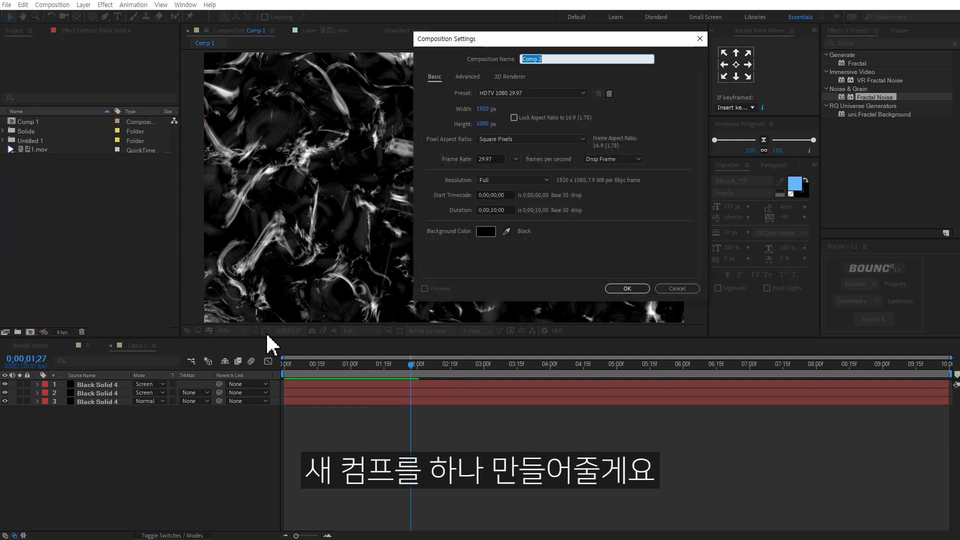
{"action": "type", "text": "BALL"}
{"action": "key", "text": "Return"}
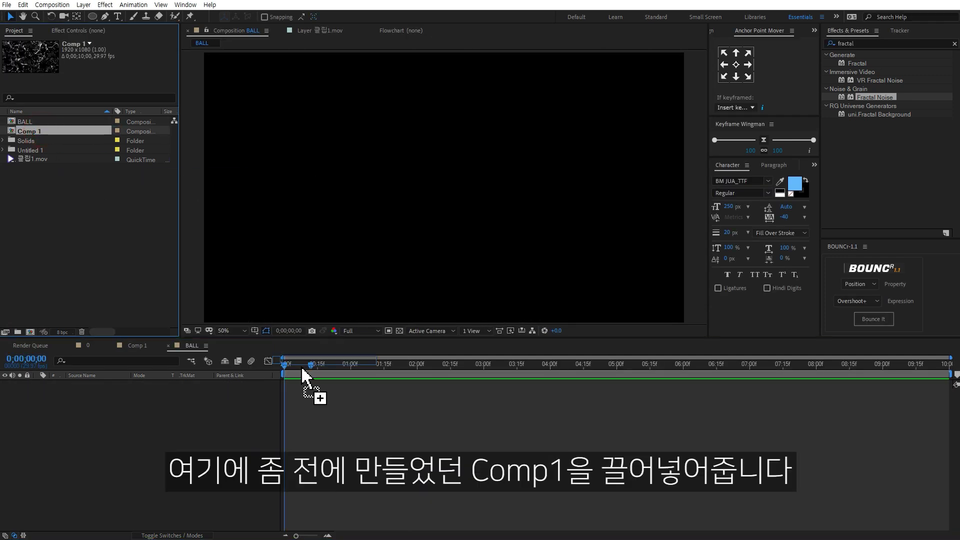
{"action": "left_click_drag", "start_coordinate": [40, 132], "coordinate": [305, 385]}
Step: Apply CC Sphere to the Comp 1 layer, set Ambient shading to 200, and preview
{"action": "left_click", "coordinate": [880, 43]}
{"action": "type", "text": "cc s"}
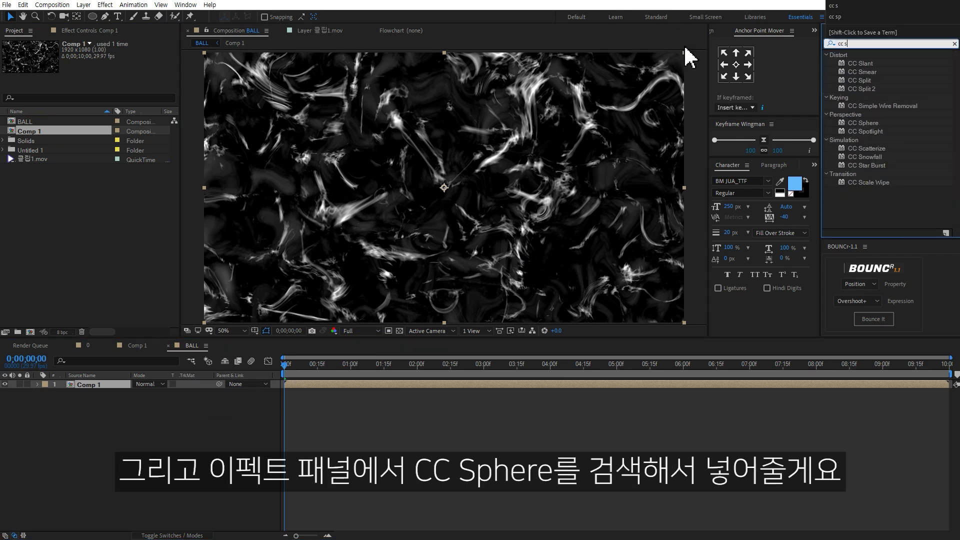
{"action": "type", "text": "p"}
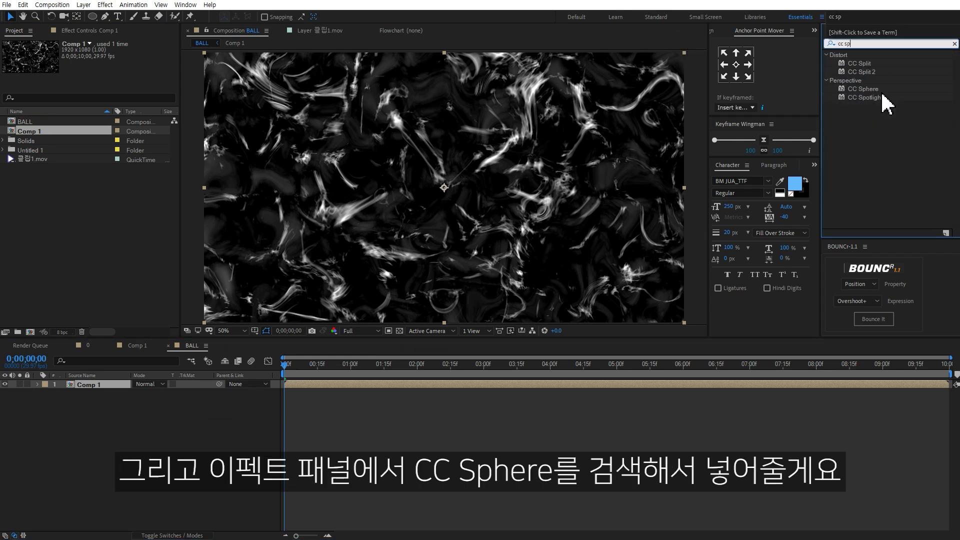
{"action": "double_click", "coordinate": [870, 90]}
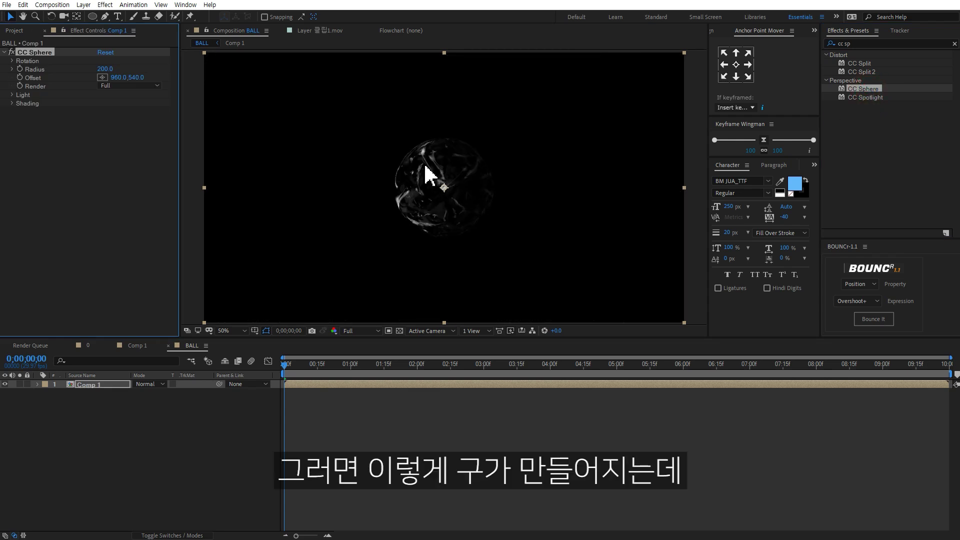
{"action": "left_click", "coordinate": [12, 104]}
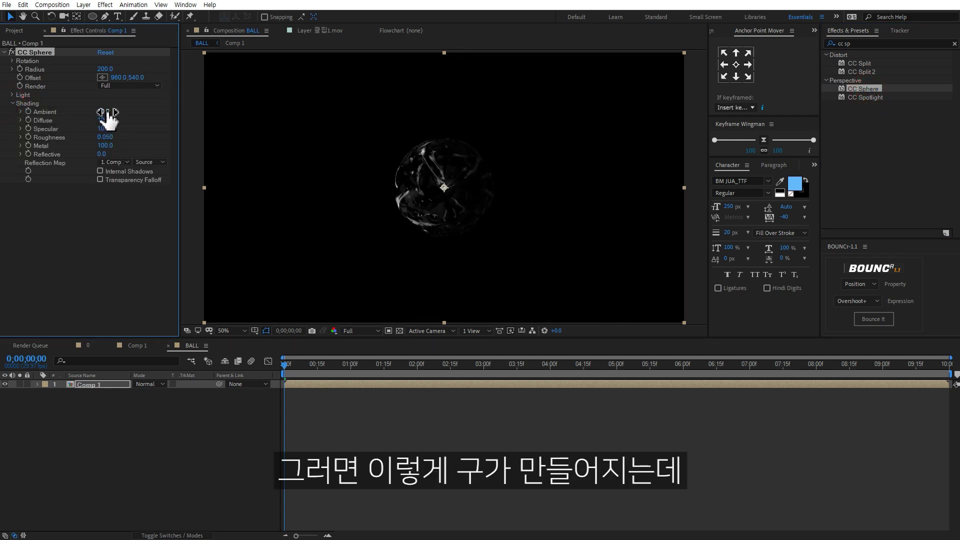
{"action": "left_click", "coordinate": [121, 249]}
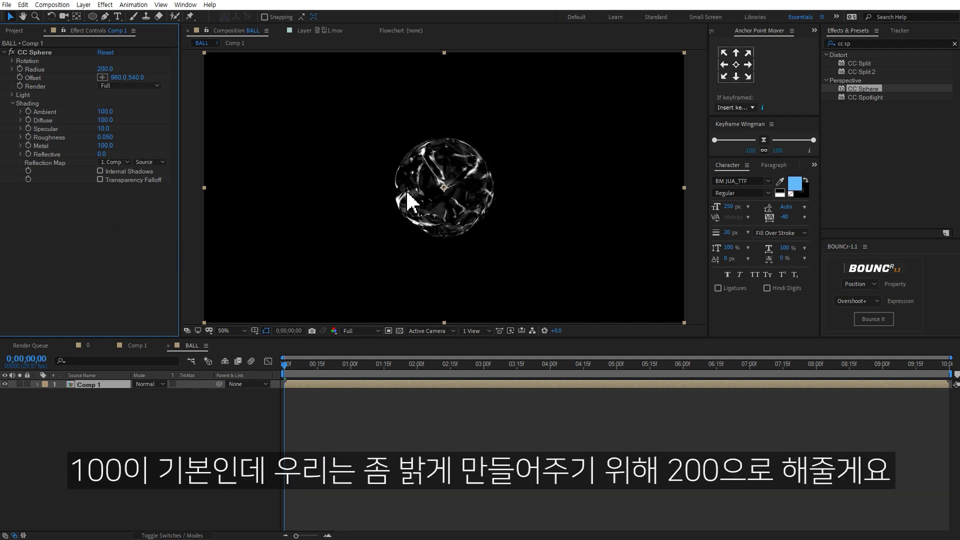
{"action": "type", "text": "200"}
{"action": "left_click", "coordinate": [99, 238]}
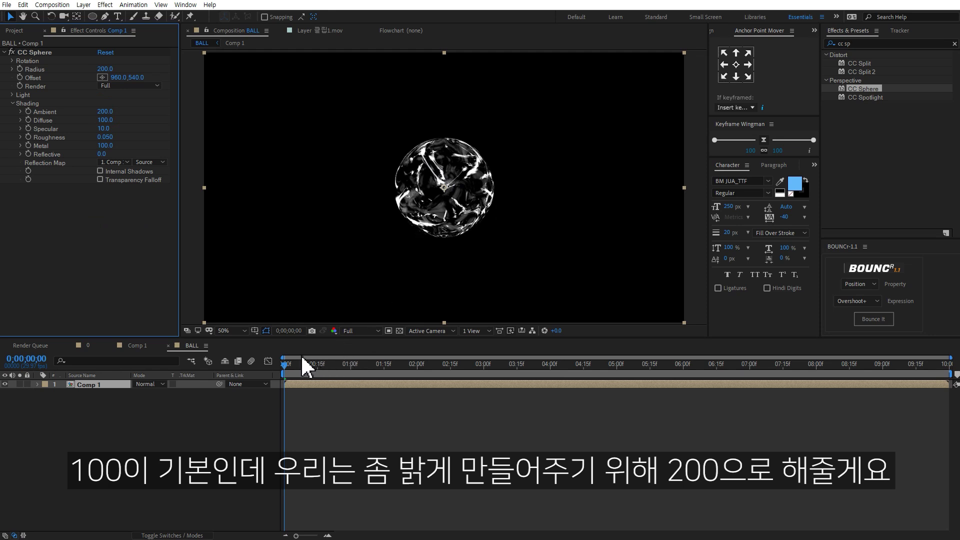
{"action": "key", "text": "space"}
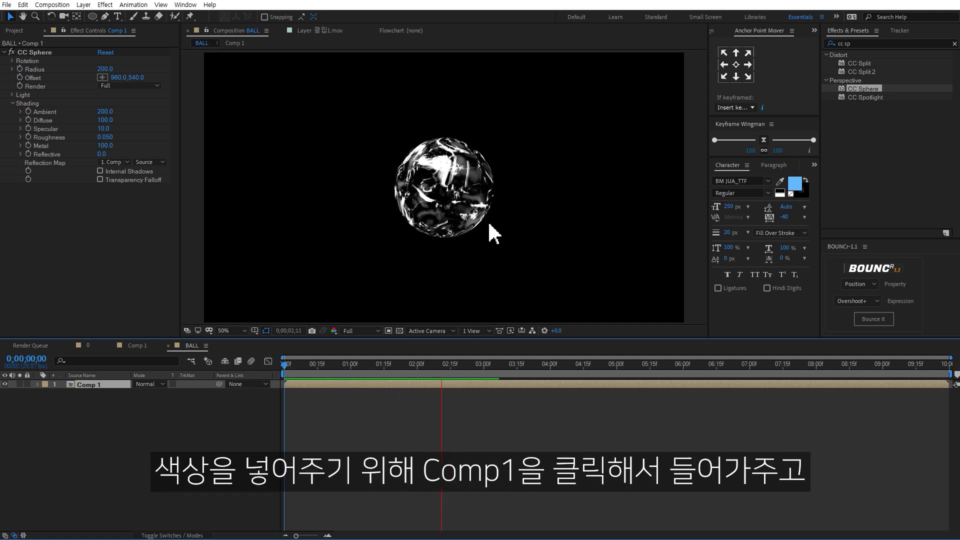
Step: In Comp 1, add a light-blue solid on top and blend it in Overlay mode
{"action": "left_click", "coordinate": [475, 256]}
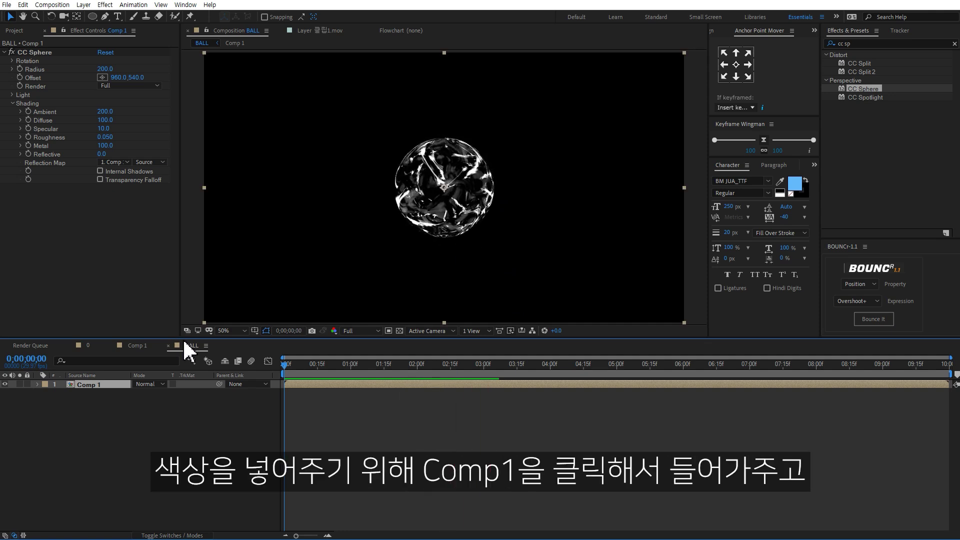
{"action": "left_click", "coordinate": [138, 346]}
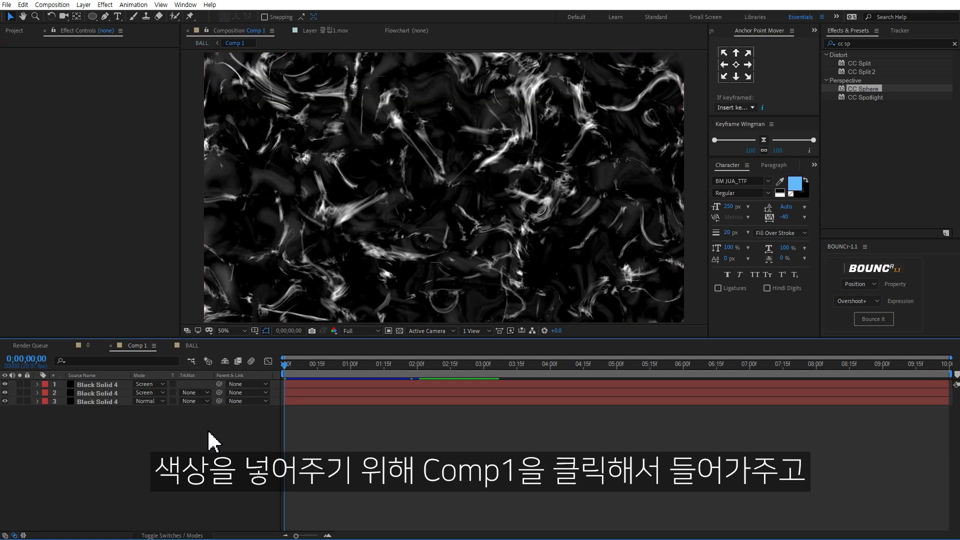
{"action": "right_click", "coordinate": [150, 449]}
{"action": "mouse_move", "coordinate": [235, 337]}
{"action": "left_click", "coordinate": [310, 360]}
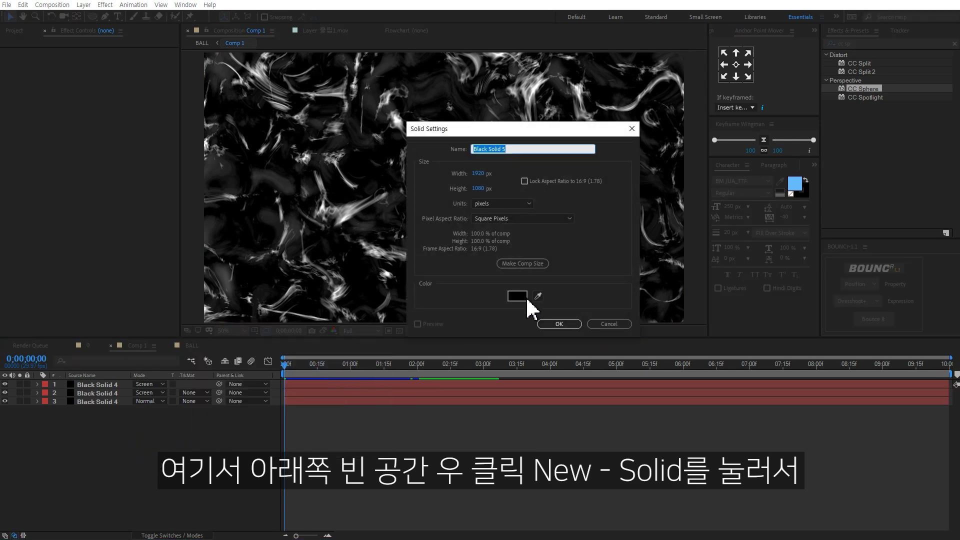
{"action": "left_click", "coordinate": [528, 300]}
{"action": "left_click", "coordinate": [733, 268]}
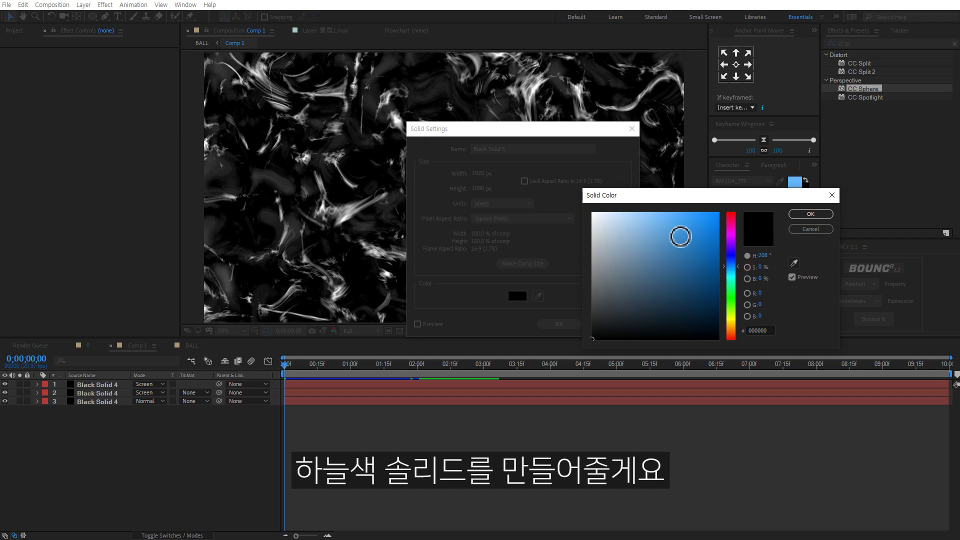
{"action": "left_click", "coordinate": [680, 237]}
{"action": "key", "text": "Return"}
{"action": "key", "text": "Return"}
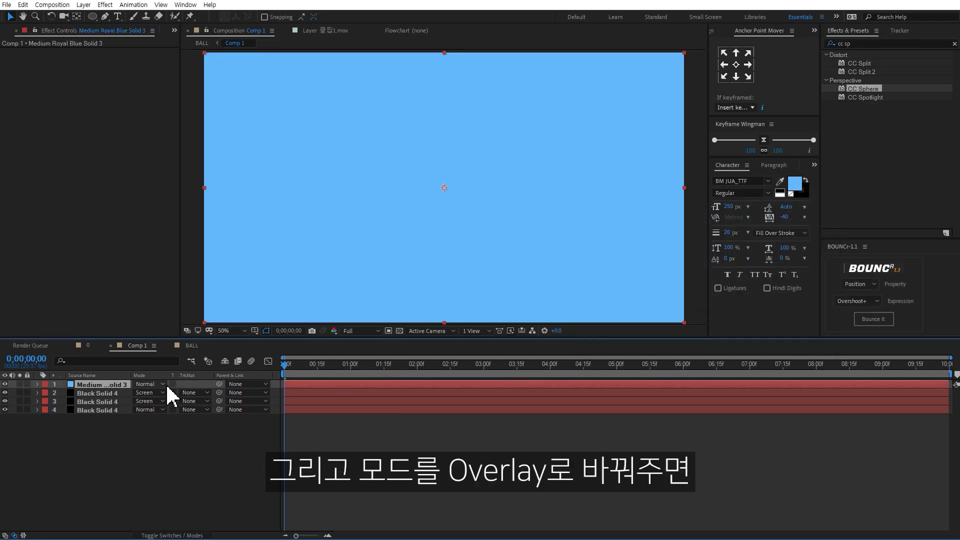
{"action": "left_click", "coordinate": [161, 385]}
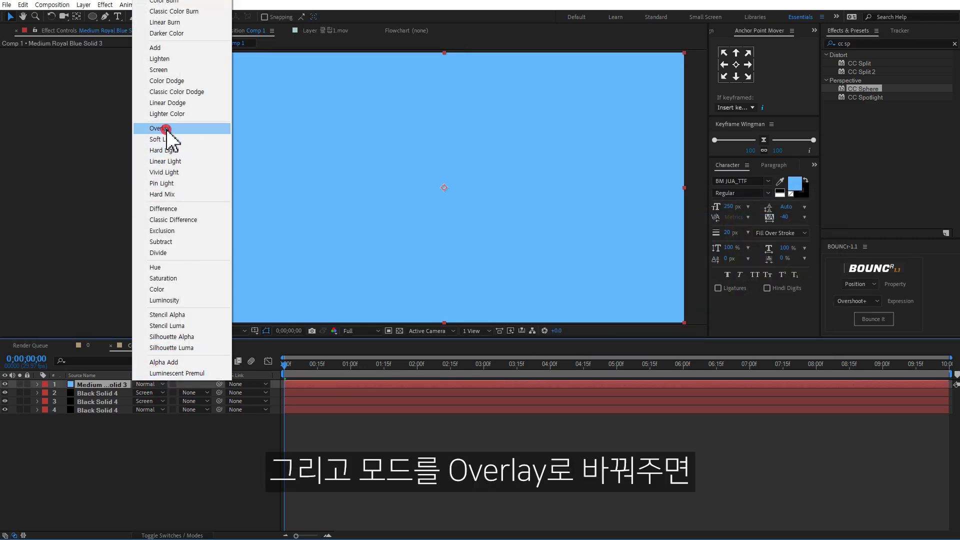
{"action": "left_click", "coordinate": [160, 129]}
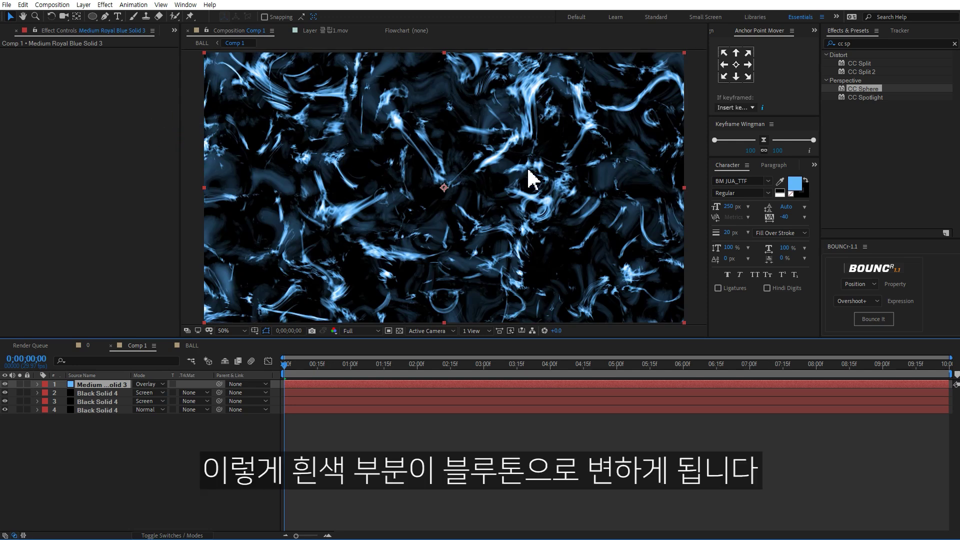
{"action": "left_click", "coordinate": [190, 346]}
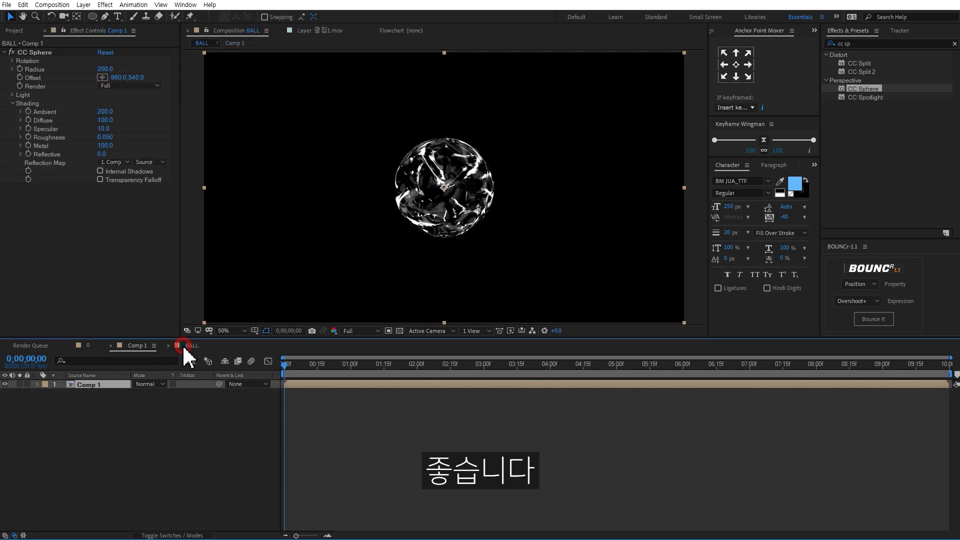
Step: Rotate the CC Sphere to X −18° and Y 170°, scrubbing the timeline to inspect the seam
{"action": "left_click_drag", "start_coordinate": [289, 366], "coordinate": [317, 368]}
{"action": "left_click", "coordinate": [12, 61]}
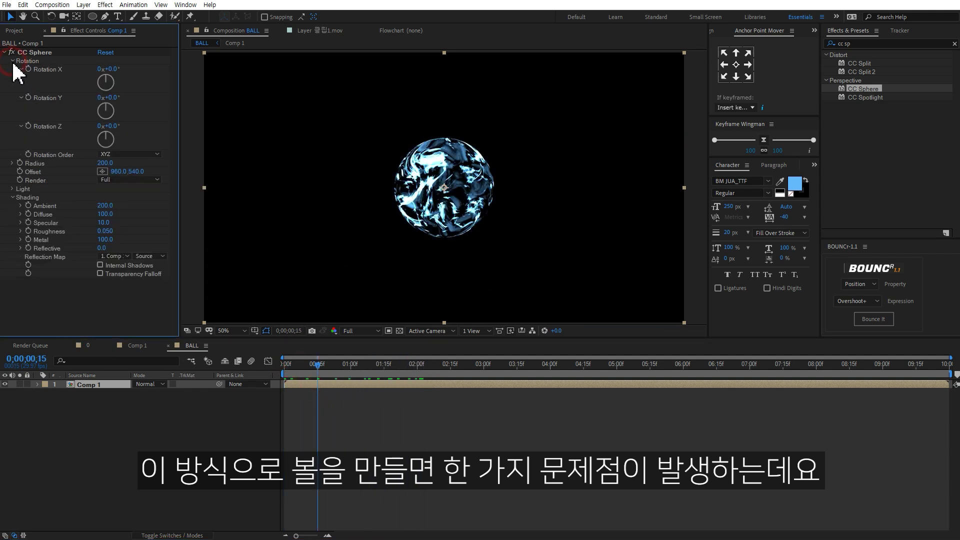
{"action": "mouse_move", "coordinate": [111, 69]}
{"action": "left_mouse_down"}
{"action": "mouse_move", "coordinate": [158, 61]}
{"action": "mouse_move", "coordinate": [108, 68]}
{"action": "mouse_move", "coordinate": [193, 89]}
{"action": "left_mouse_up"}
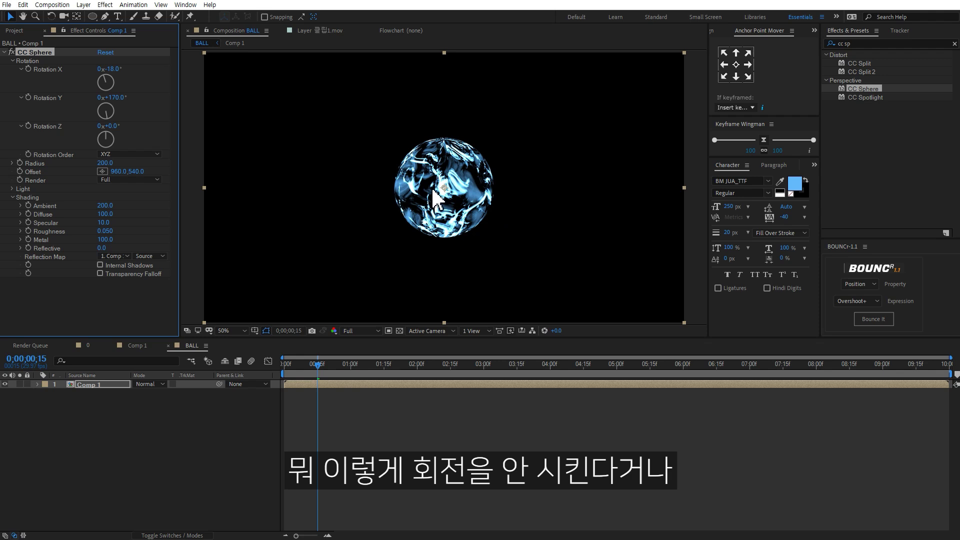
{"action": "left_click_drag", "start_coordinate": [318, 364], "coordinate": [394, 365]}
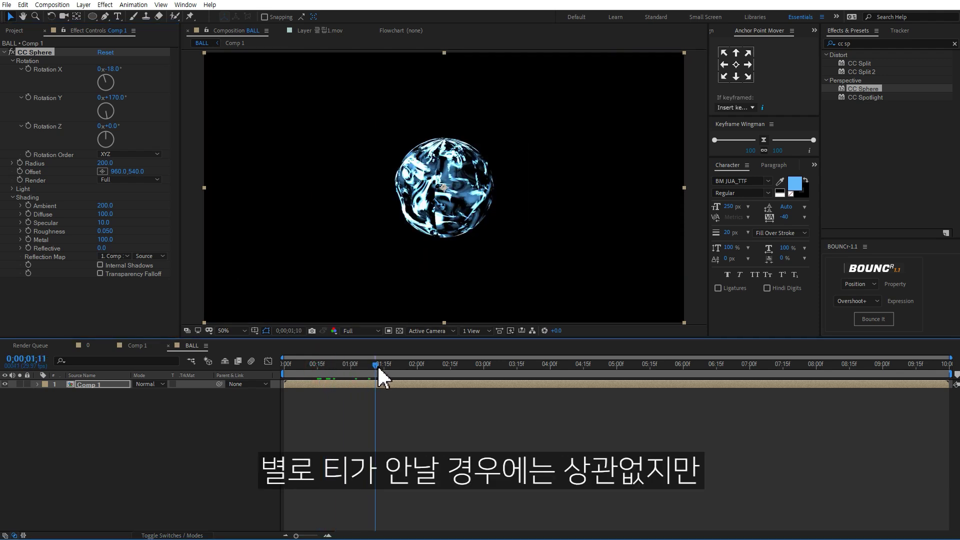
{"action": "left_click", "coordinate": [450, 261]}
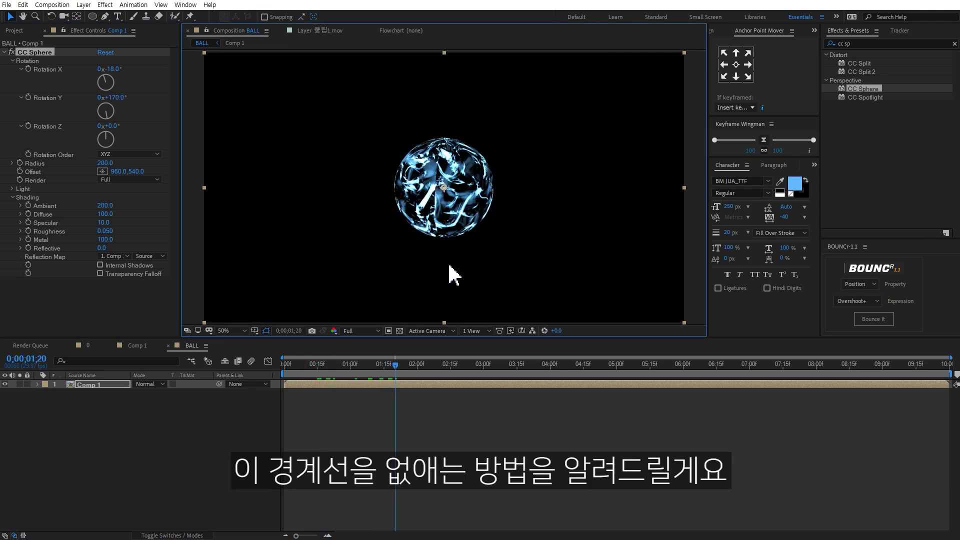
{"action": "double_click", "coordinate": [338, 383]}
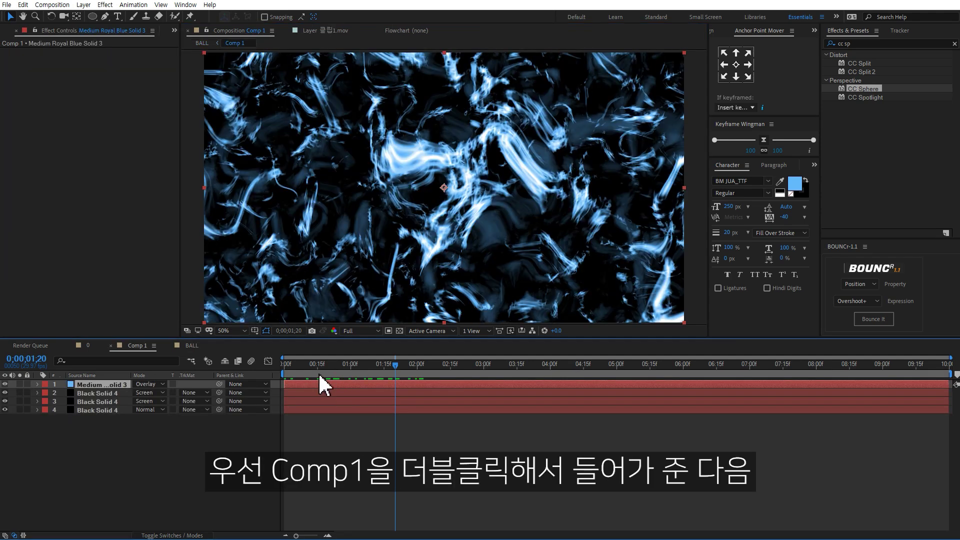
Step: Precompose the four solids into Pre-comp 1 and scale it to 50%
{"action": "left_click_drag", "start_coordinate": [114, 445], "coordinate": [80, 381]}
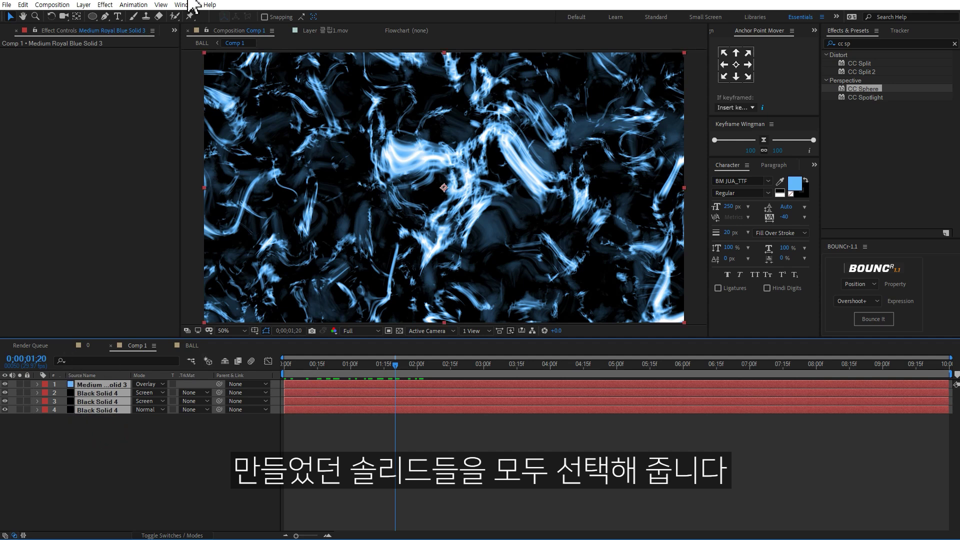
{"action": "left_click", "coordinate": [83, 5]}
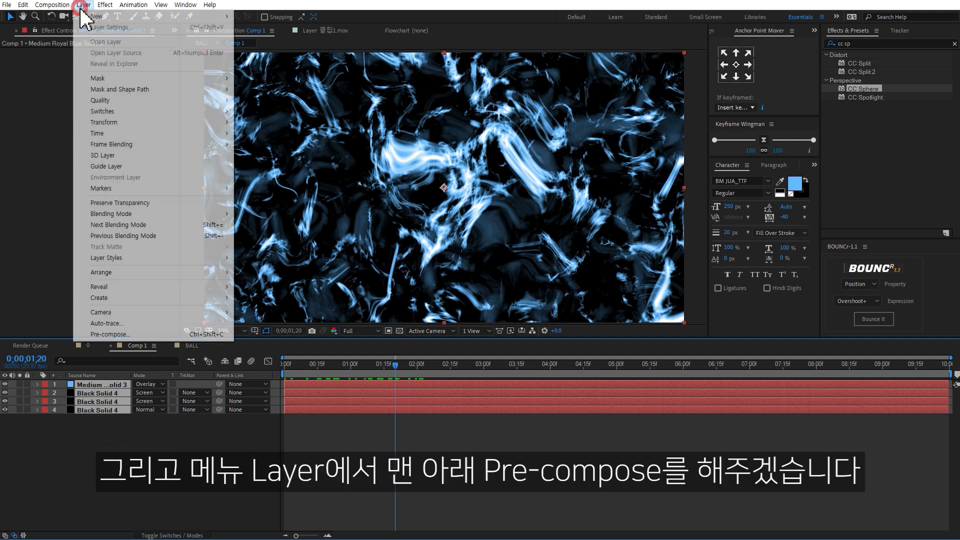
{"action": "left_click", "coordinate": [128, 333]}
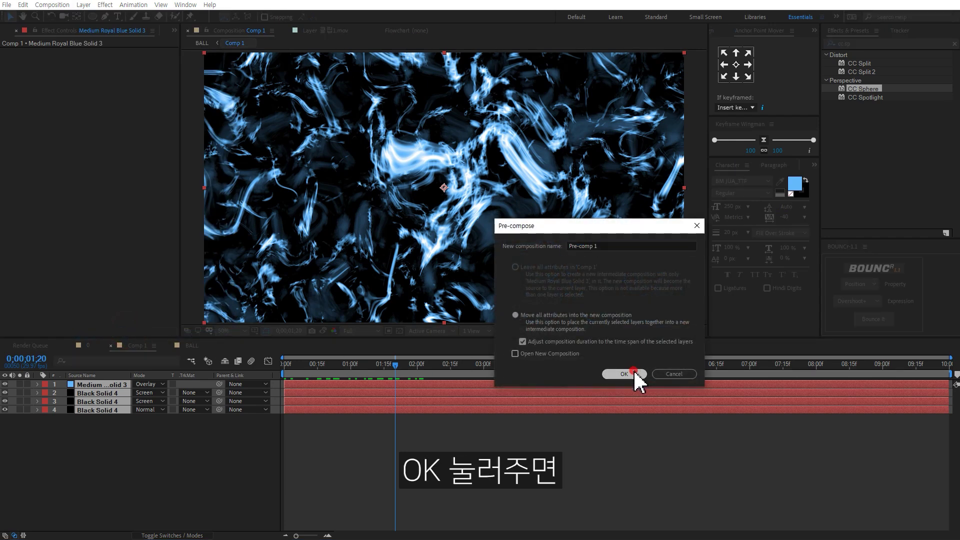
{"action": "left_click", "coordinate": [632, 373]}
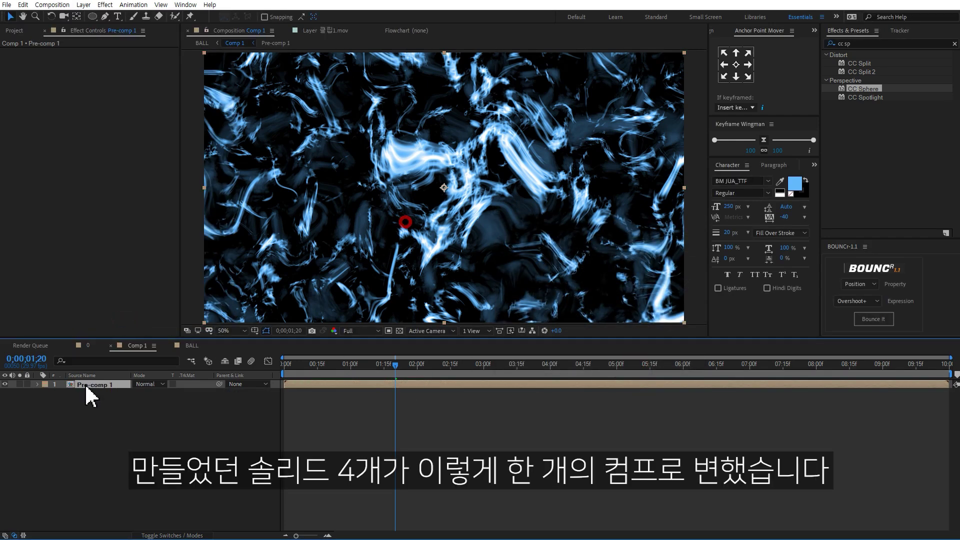
{"action": "left_click", "coordinate": [397, 273]}
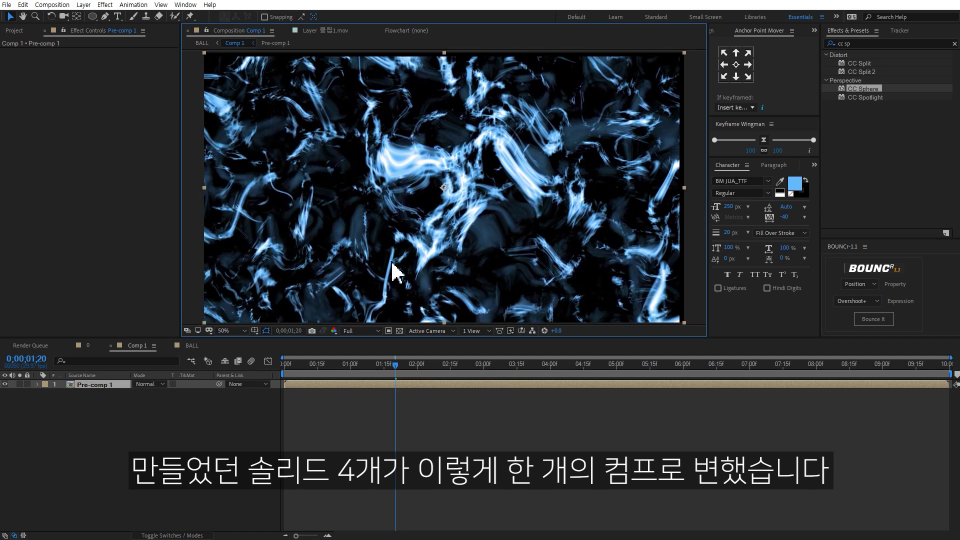
{"action": "left_click", "coordinate": [99, 386]}
{"action": "key", "text": "s"}
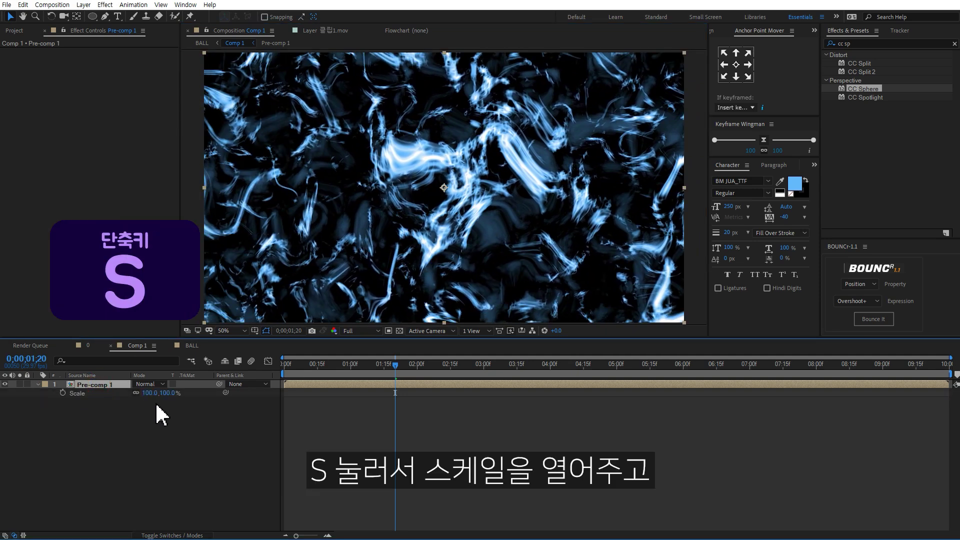
{"action": "left_click", "coordinate": [150, 393]}
{"action": "type", "text": "50"}
{"action": "key", "text": "Return"}
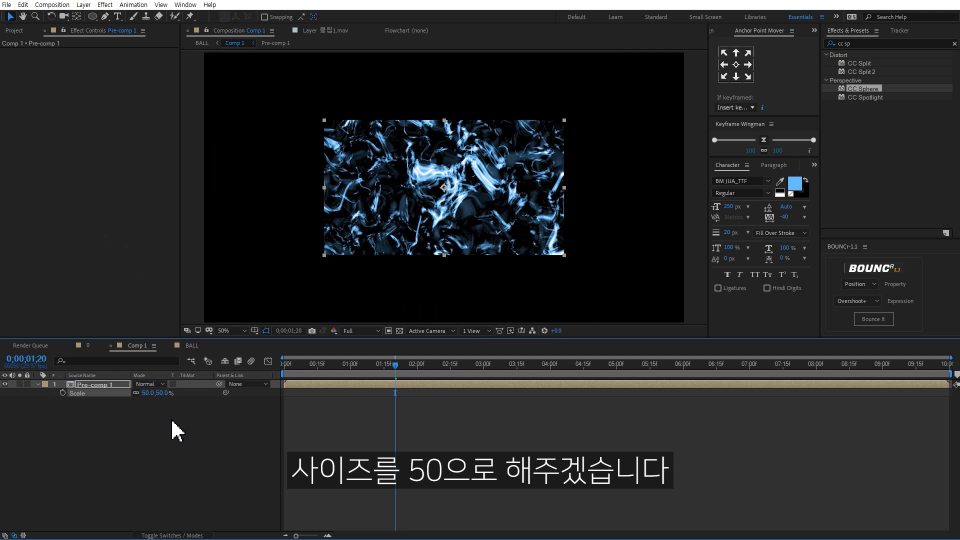
Step: Apply Motion Tile with output width and height 200 and Mirror Edges on
{"action": "left_click", "coordinate": [865, 44]}
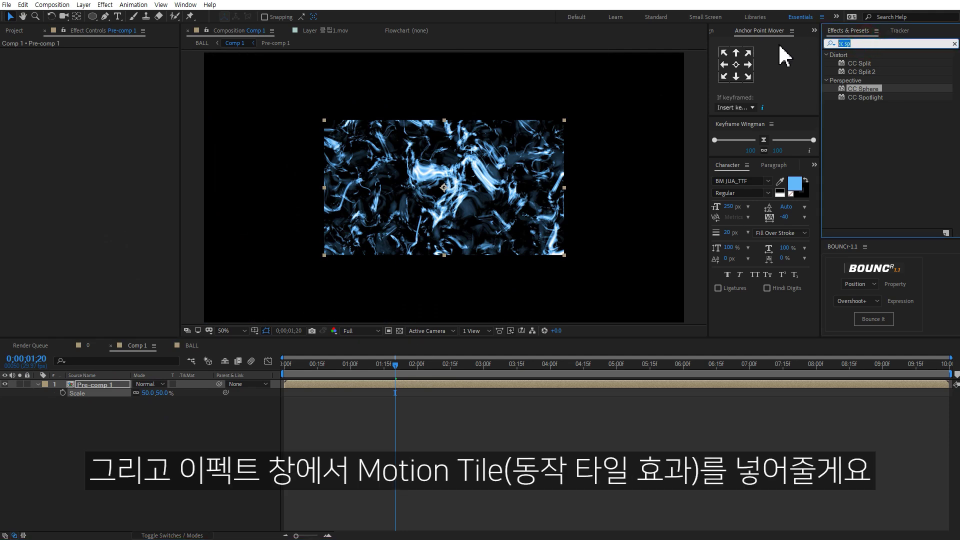
{"action": "type", "text": "motion t"}
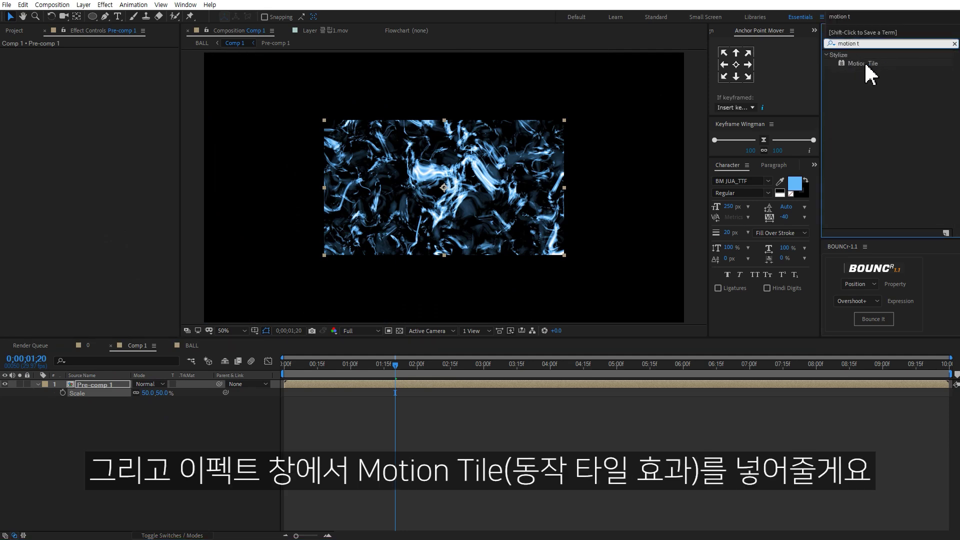
{"action": "double_click", "coordinate": [866, 64]}
{"action": "left_click", "coordinate": [106, 86]}
{"action": "left_click", "coordinate": [106, 94]}
{"action": "type", "text": "200"}
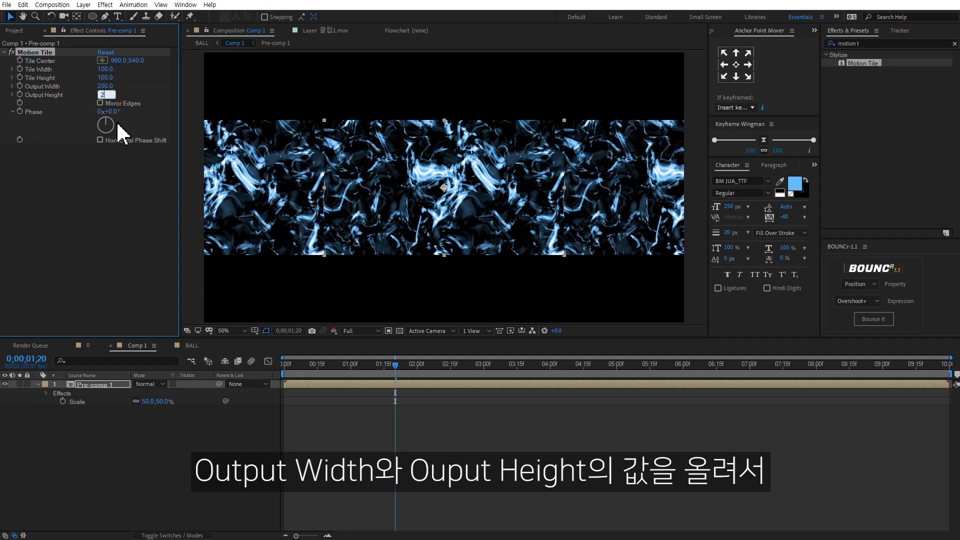
{"action": "left_click", "coordinate": [101, 204]}
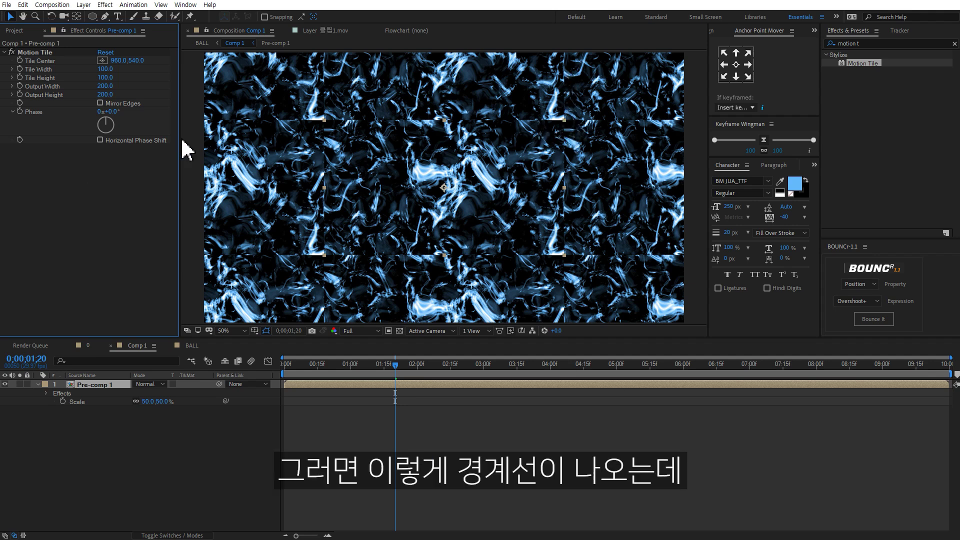
{"action": "left_click", "coordinate": [101, 104]}
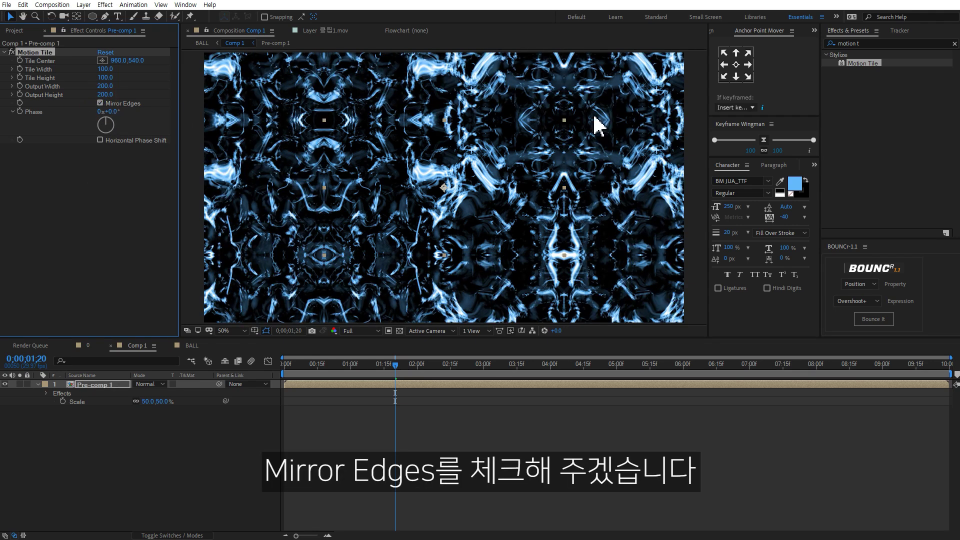
{"action": "left_click_drag", "start_coordinate": [373, 367], "coordinate": [425, 367]}
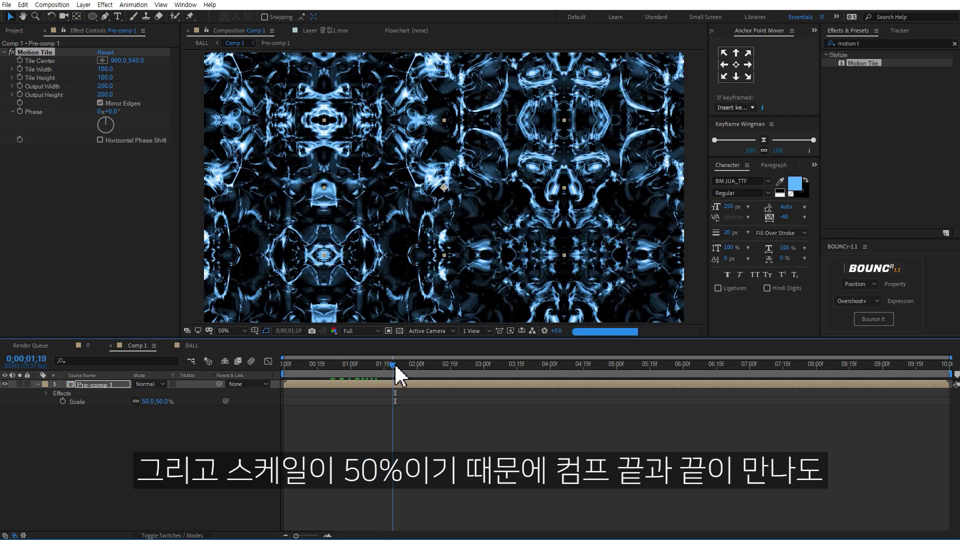
Step: Preview the seamless ball in BALL at 100% view, then open Pre-comp 1
{"action": "left_click", "coordinate": [192, 346]}
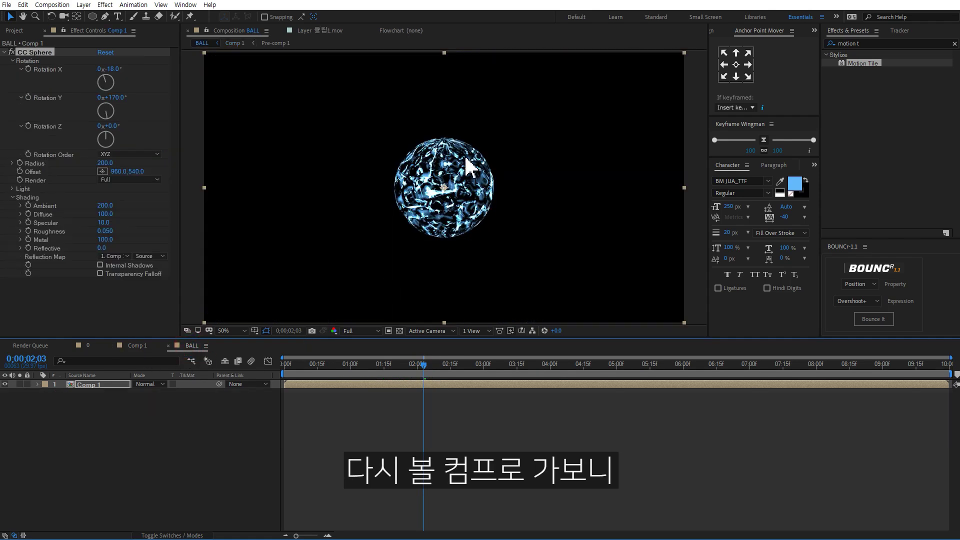
{"action": "left_click", "coordinate": [481, 419]}
{"action": "key", "text": "space"}
{"action": "key", "text": "space"}
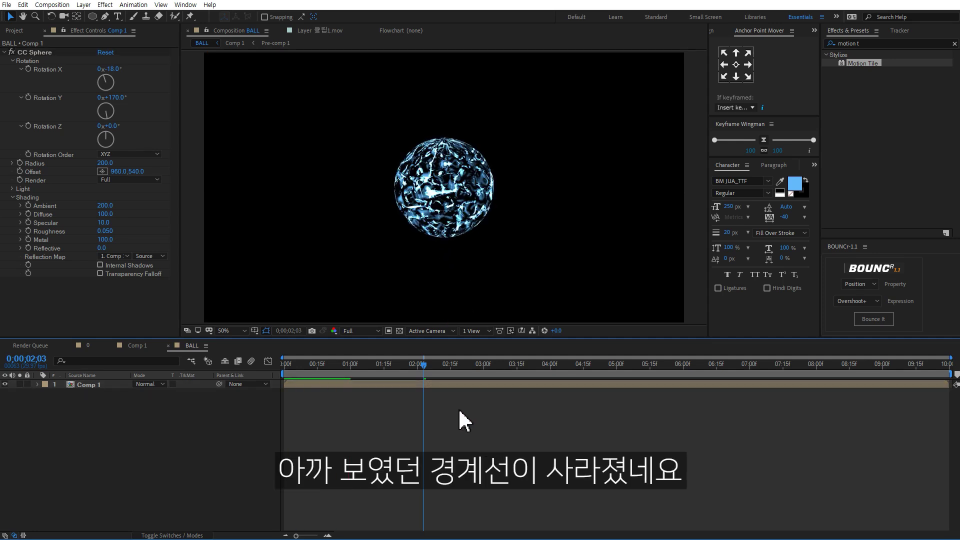
{"action": "key", "text": "slash"}
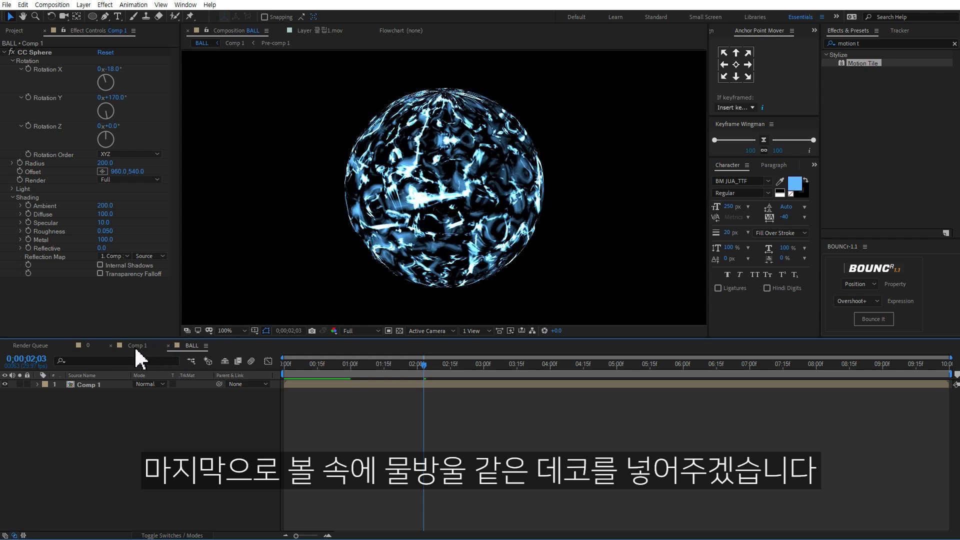
{"action": "left_click", "coordinate": [136, 347]}
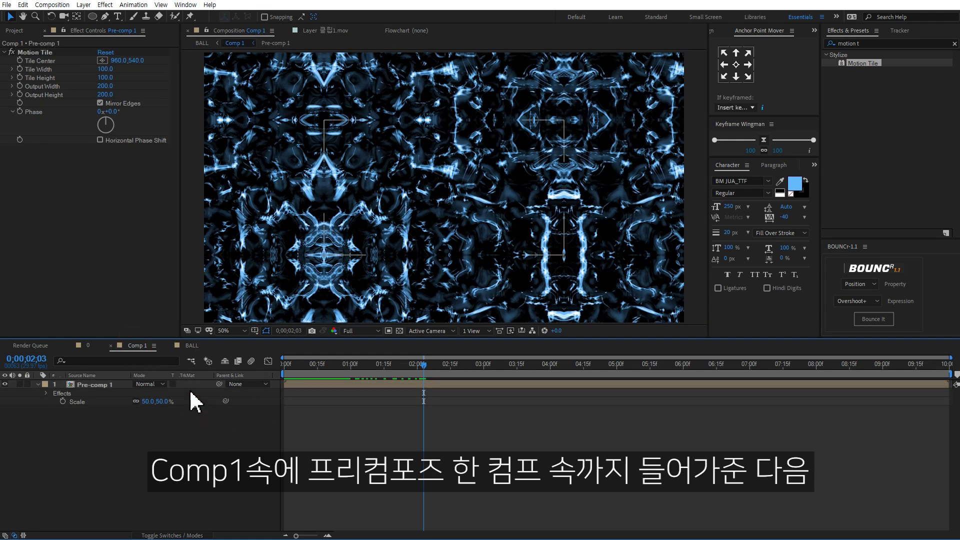
{"action": "double_click", "coordinate": [107, 385]}
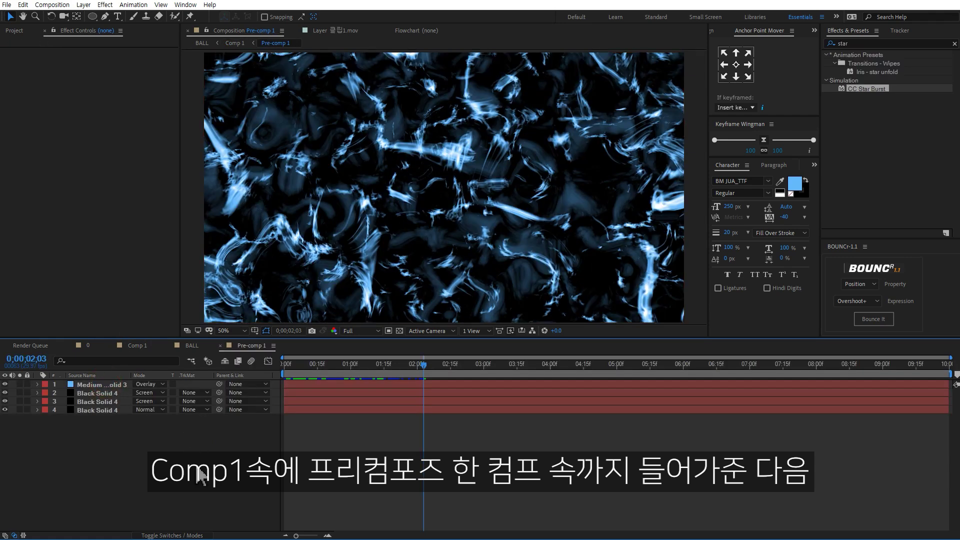
Step: Add a white solid with CC Star Burst at Scatter 344, Speed 1.38, Size 176
{"action": "right_click", "coordinate": [163, 467]}
{"action": "mouse_move", "coordinate": [222, 361]}
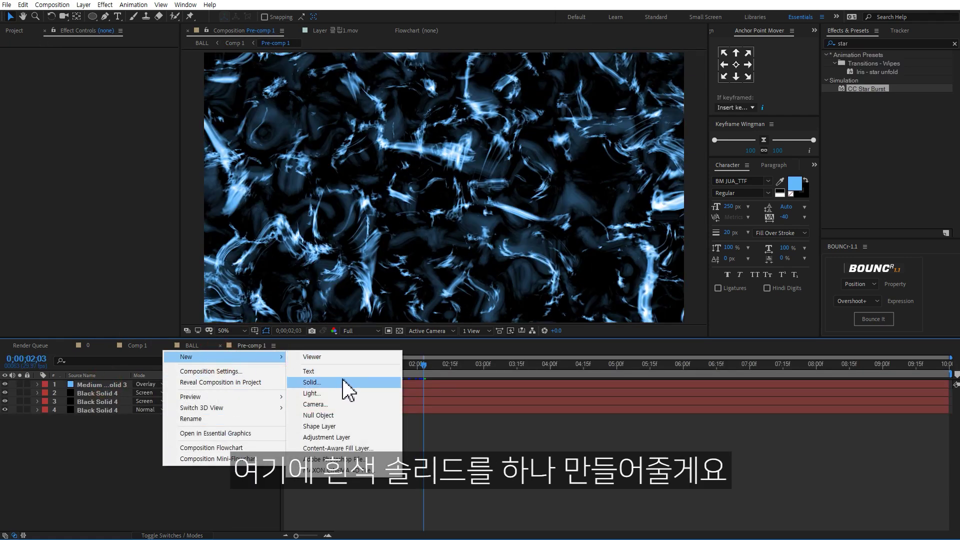
{"action": "left_click", "coordinate": [356, 381]}
{"action": "key", "text": "Return"}
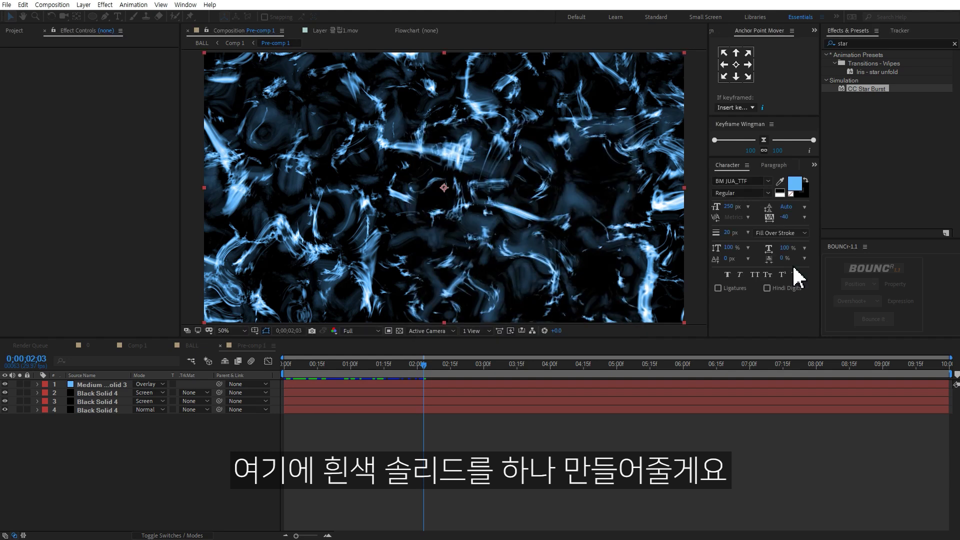
{"action": "double_click", "coordinate": [866, 89]}
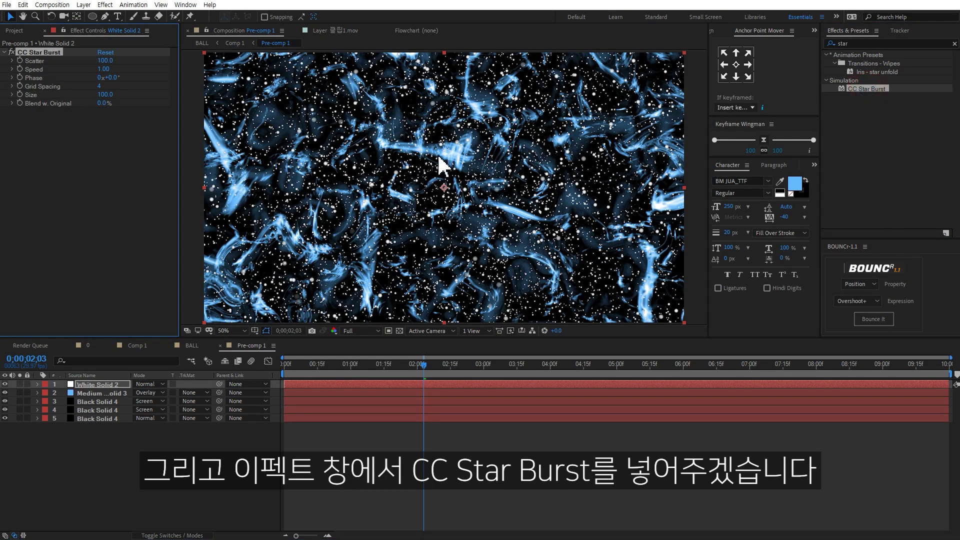
{"action": "mouse_move", "coordinate": [107, 60]}
{"action": "left_mouse_down"}
{"action": "mouse_move", "coordinate": [231, 55]}
{"action": "mouse_move", "coordinate": [107, 69]}
{"action": "left_mouse_up"}
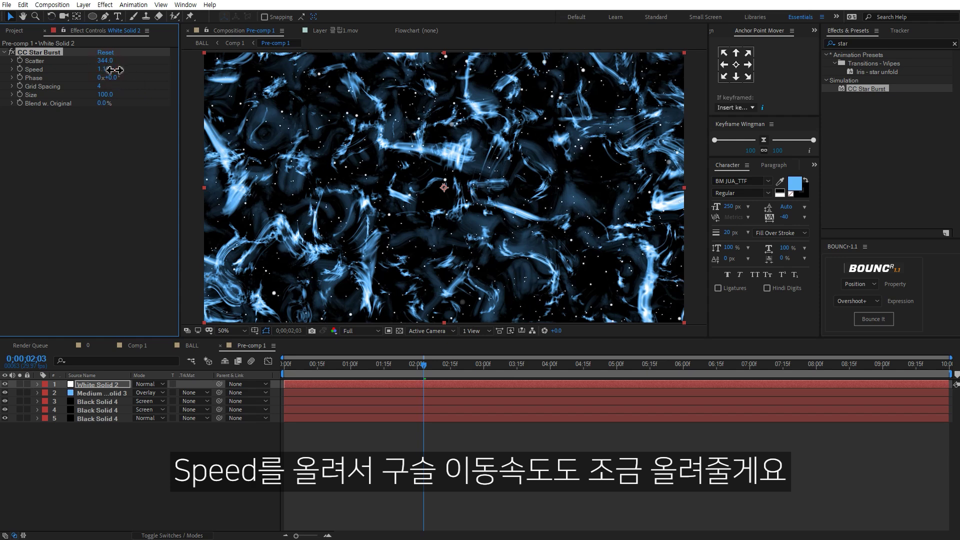
{"action": "left_click_drag", "start_coordinate": [123, 71], "coordinate": [126, 71]}
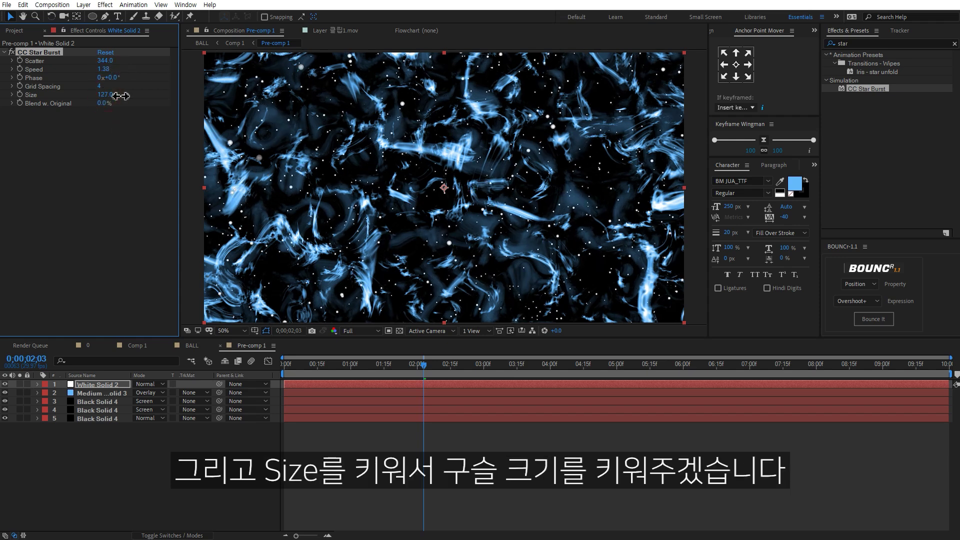
{"action": "left_click_drag", "start_coordinate": [120, 95], "coordinate": [140, 95]}
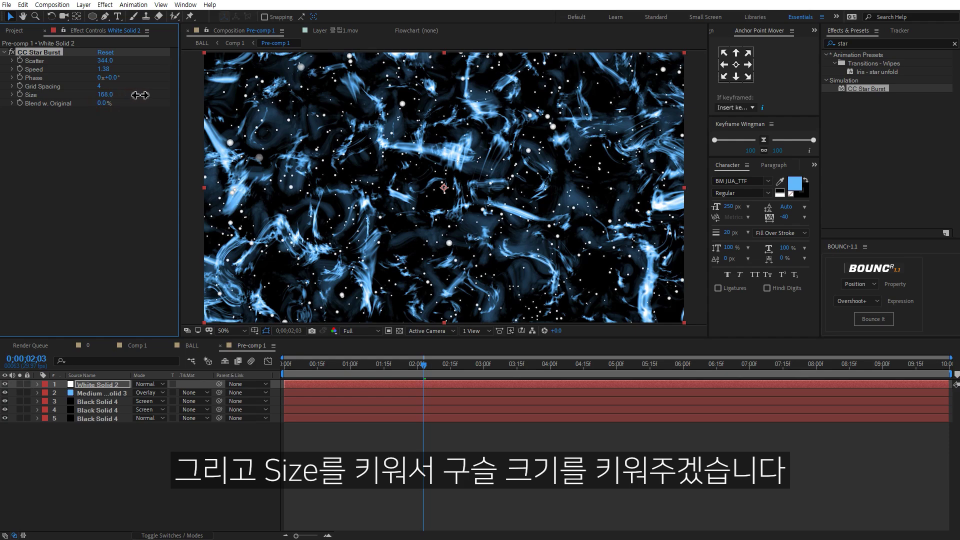
Step: Preview the star motion, then preview the BALL sphere showing the speckles
{"action": "left_click", "coordinate": [569, 488]}
{"action": "key", "text": "space"}
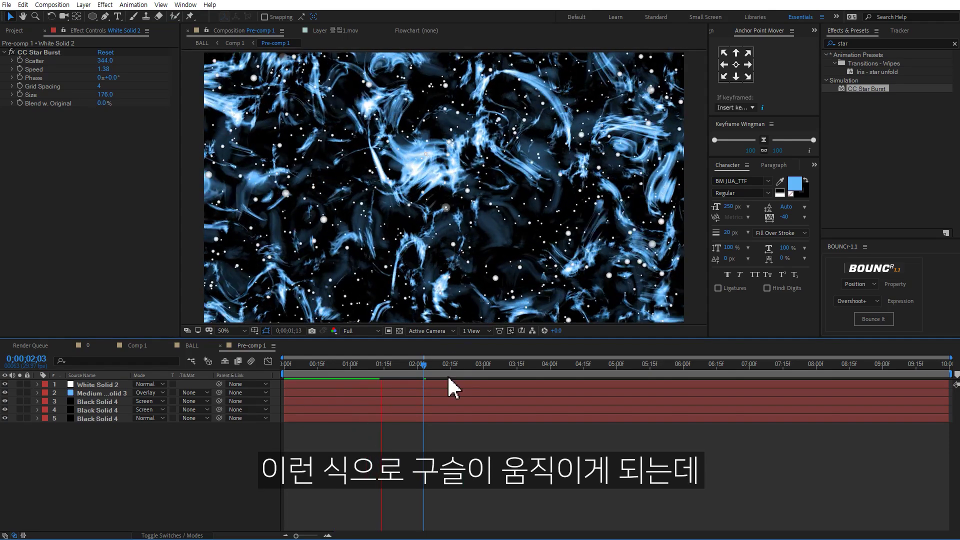
{"action": "left_click", "coordinate": [108, 385]}
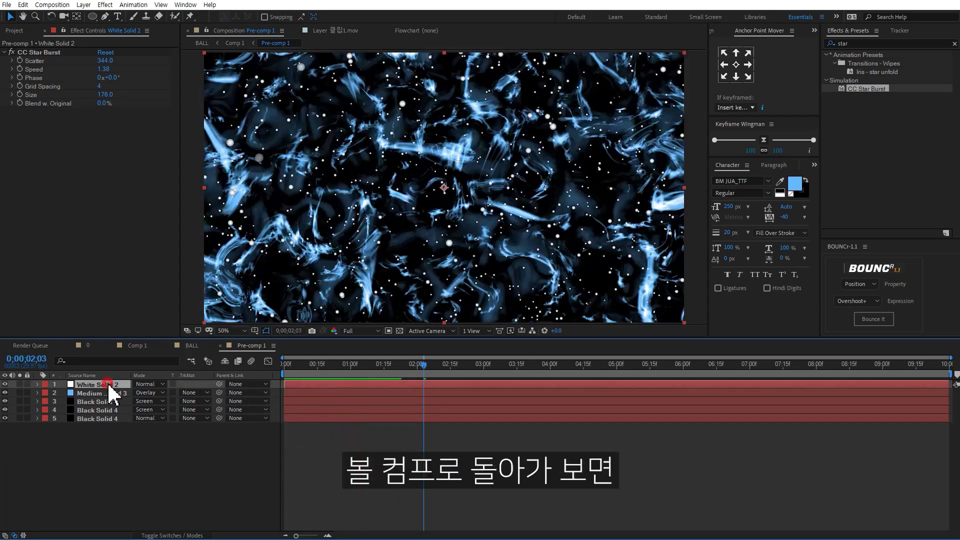
{"action": "left_click", "coordinate": [193, 346]}
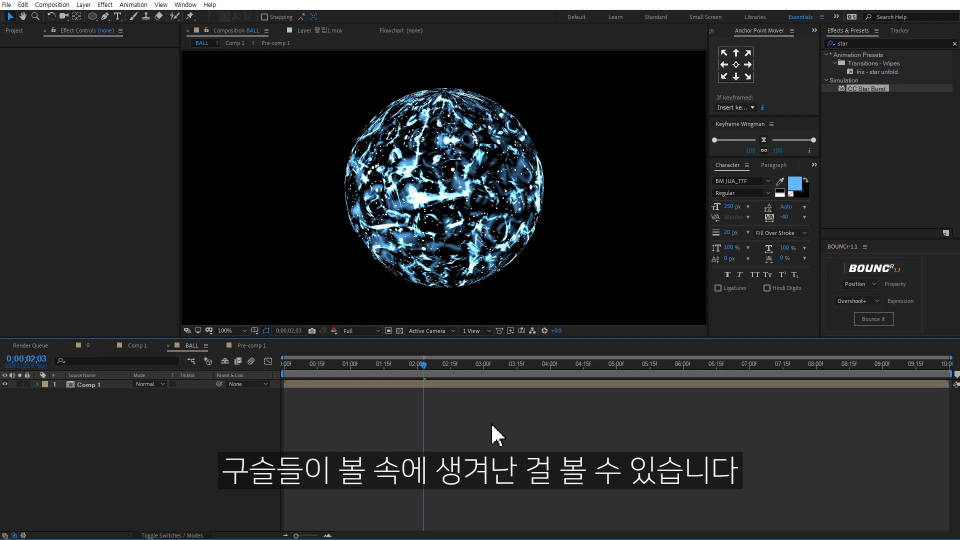
{"action": "key", "text": "space"}
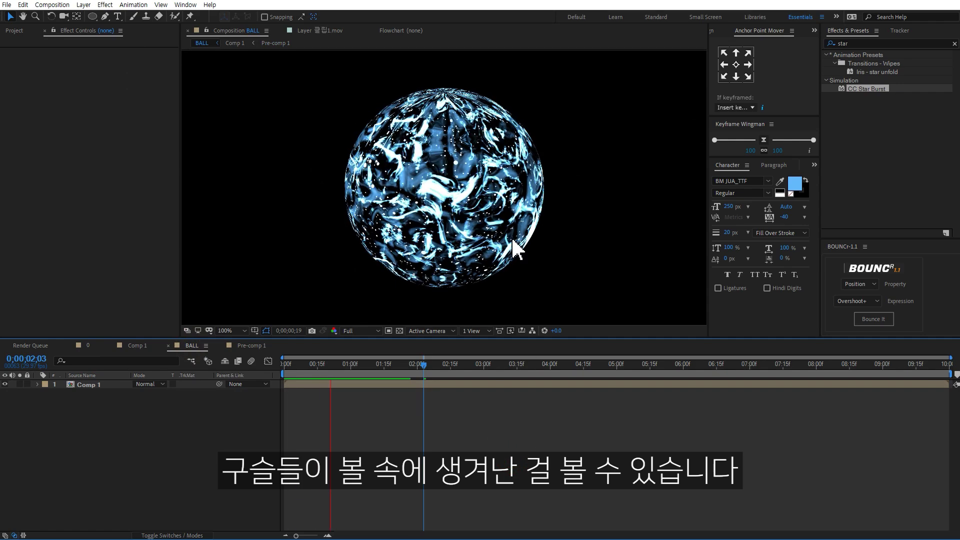
{"action": "key", "text": "space"}
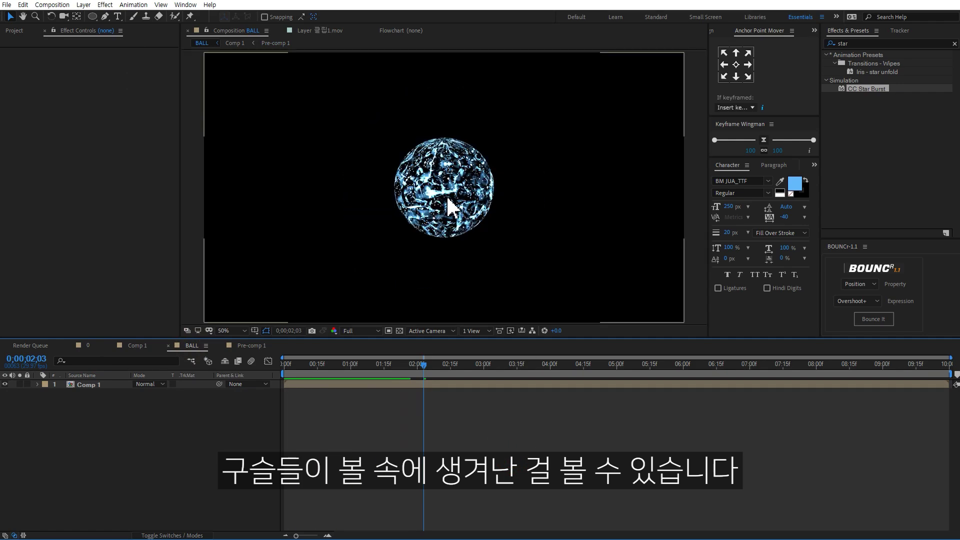
{"action": "key", "text": "comma"}
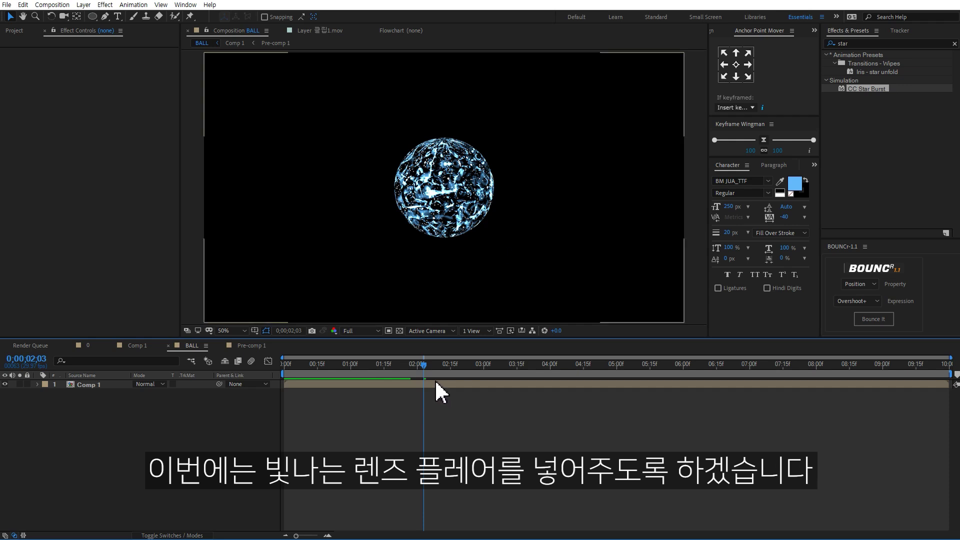
Step: Add an adjustment layer with Lens Flare centred on the ball's middle
{"action": "right_click", "coordinate": [153, 416]}
{"action": "mouse_move", "coordinate": [175, 423]}
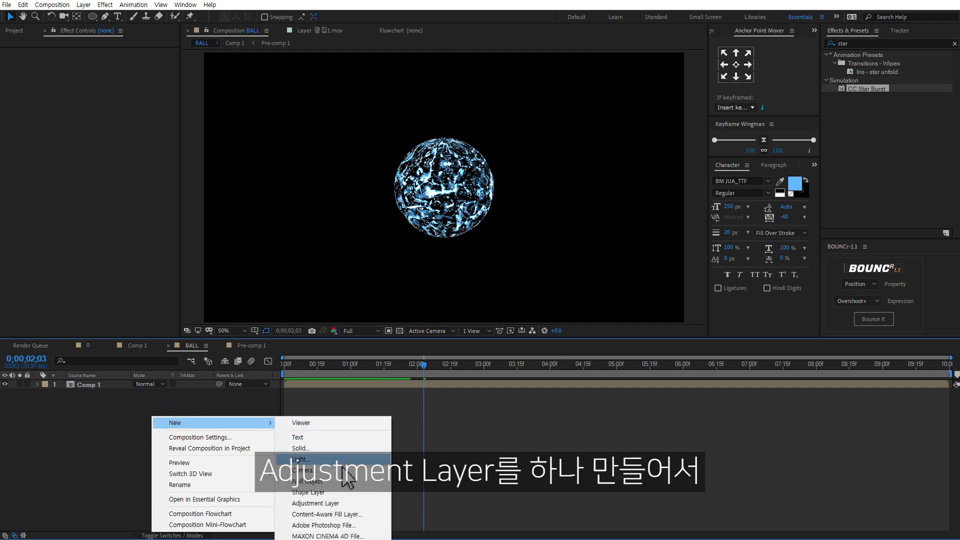
{"action": "left_click", "coordinate": [332, 503]}
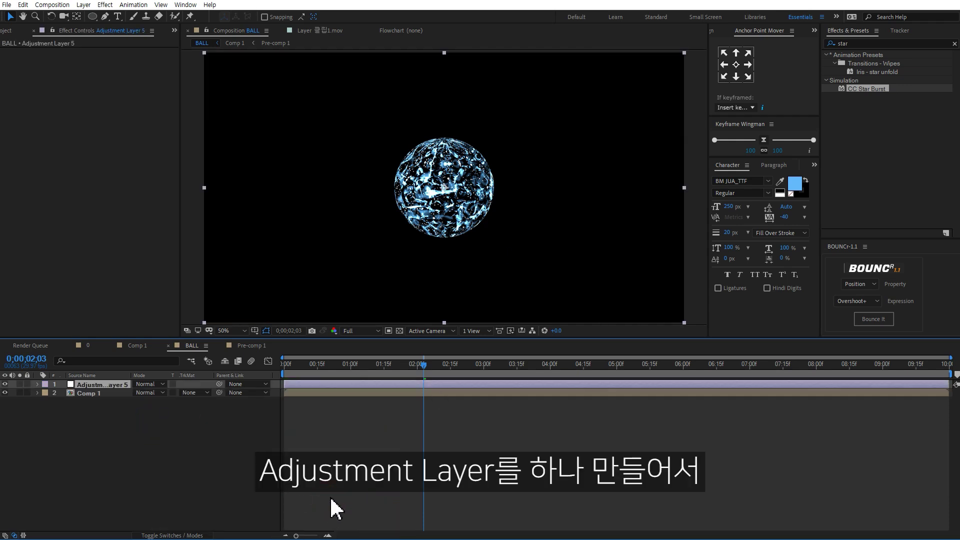
{"action": "left_click", "coordinate": [878, 43]}
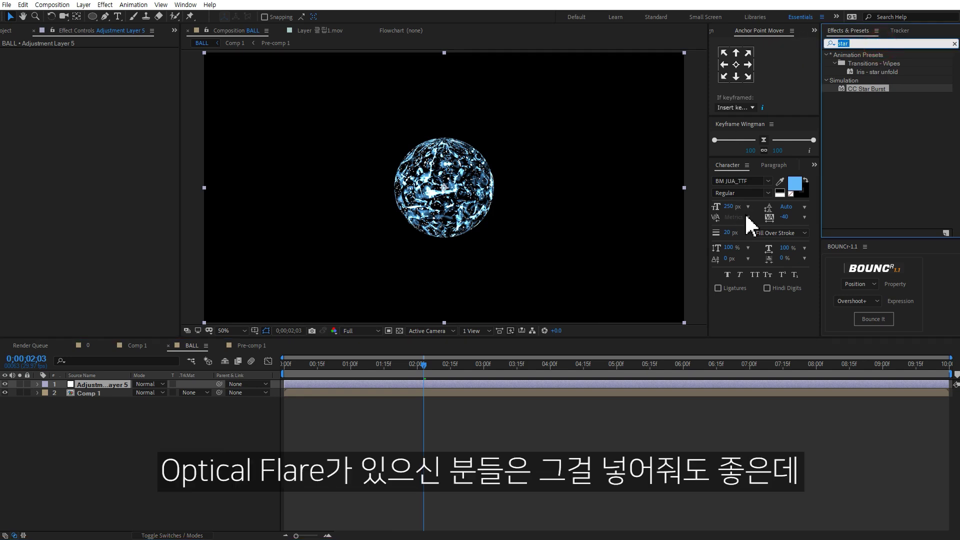
{"action": "type", "text": "lens"}
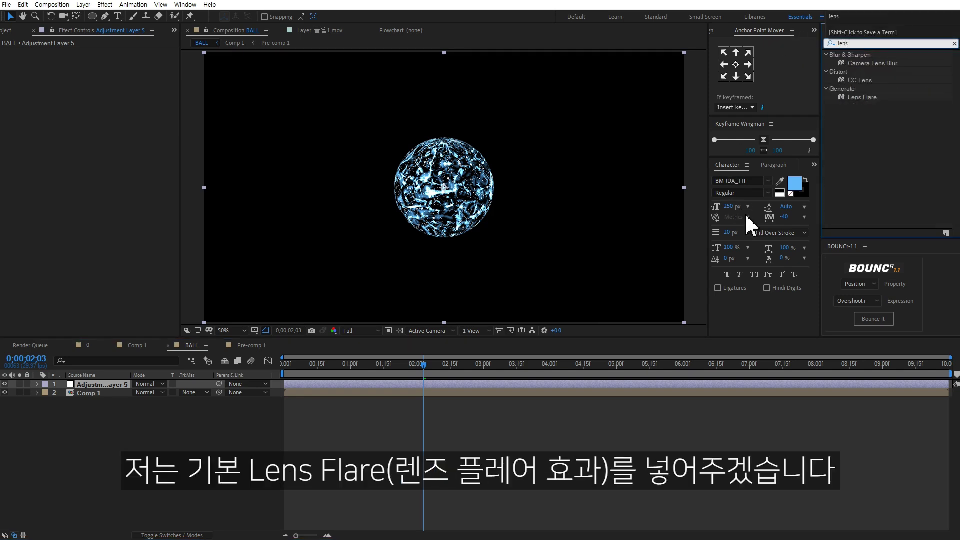
{"action": "double_click", "coordinate": [863, 97]}
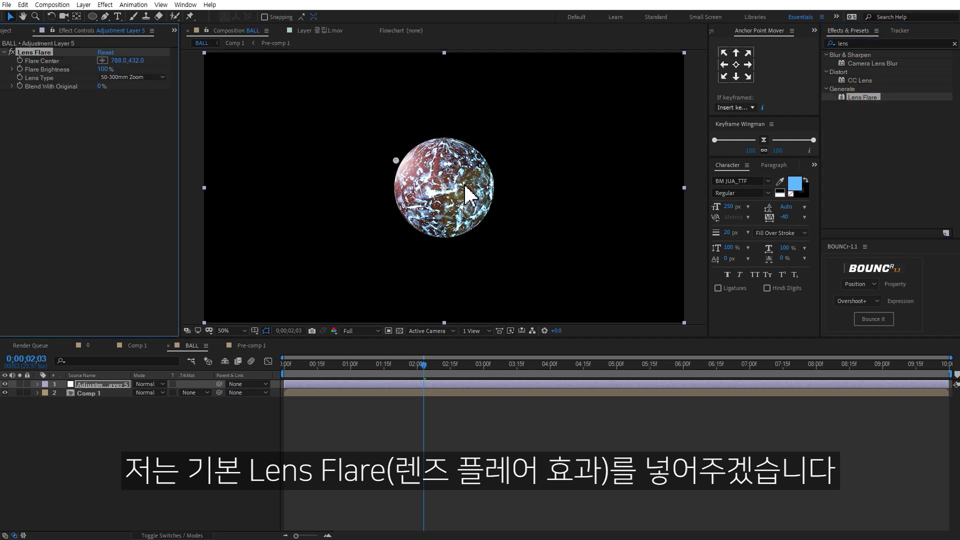
{"action": "left_click_drag", "start_coordinate": [399, 161], "coordinate": [443, 190]}
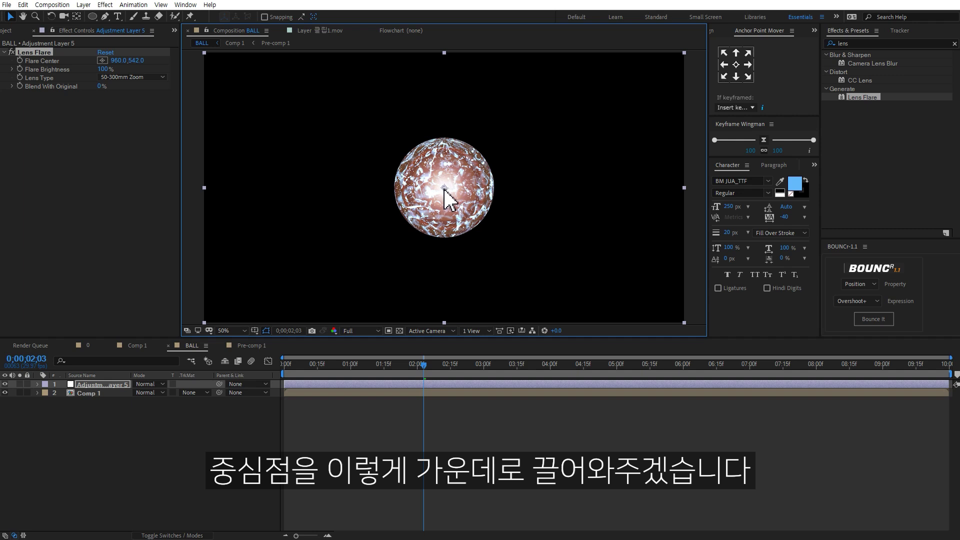
Step: Set the flare to 105mm Prime at 41% brightness with the layer in Add mode
{"action": "left_click", "coordinate": [138, 77]}
{"action": "left_click", "coordinate": [140, 113]}
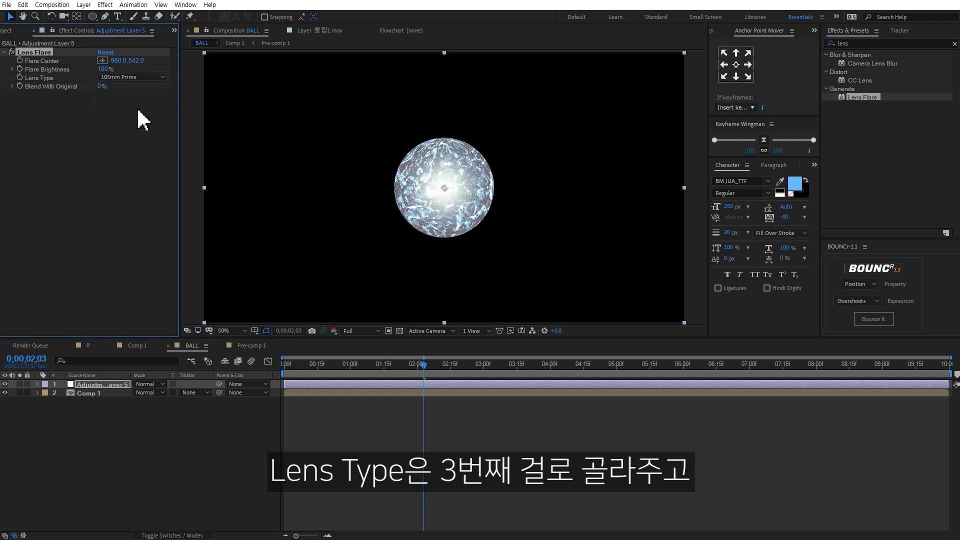
{"action": "left_click", "coordinate": [164, 384]}
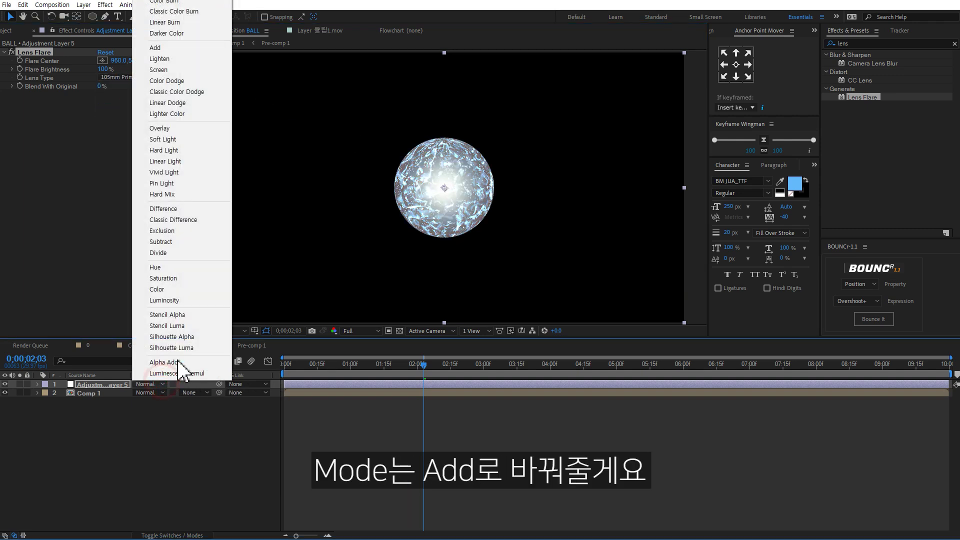
{"action": "left_click", "coordinate": [194, 48]}
{"action": "key", "text": "slash"}
{"action": "left_click_drag", "start_coordinate": [104, 68], "coordinate": [88, 76]}
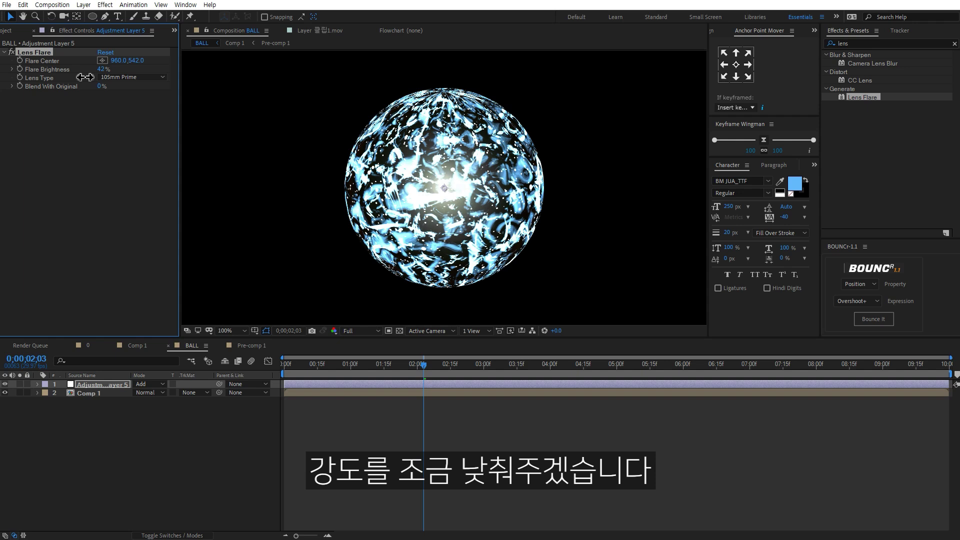
{"action": "left_click_drag", "start_coordinate": [84, 77], "coordinate": [87, 78]}
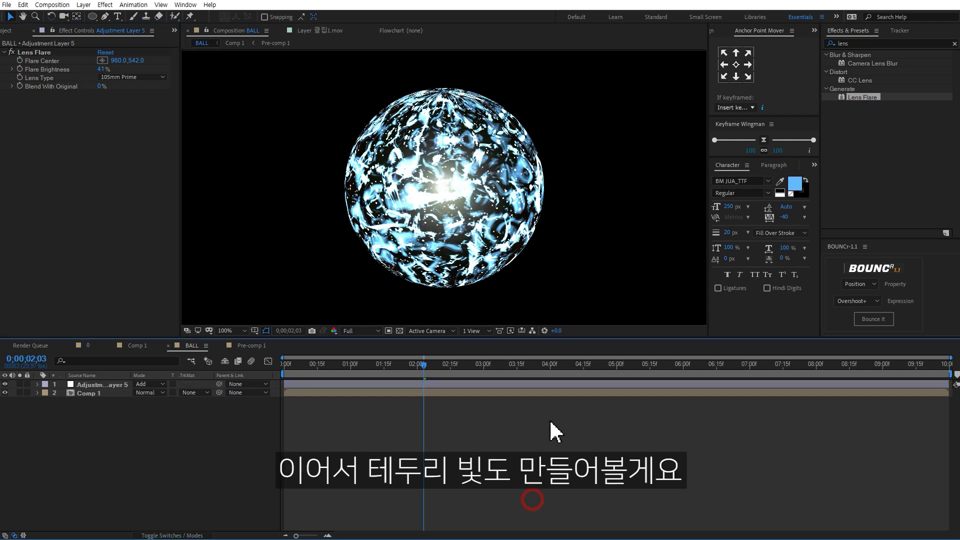
{"action": "scroll", "coordinate": [450, 190], "scroll_direction": "down", "scroll_amount": 2}
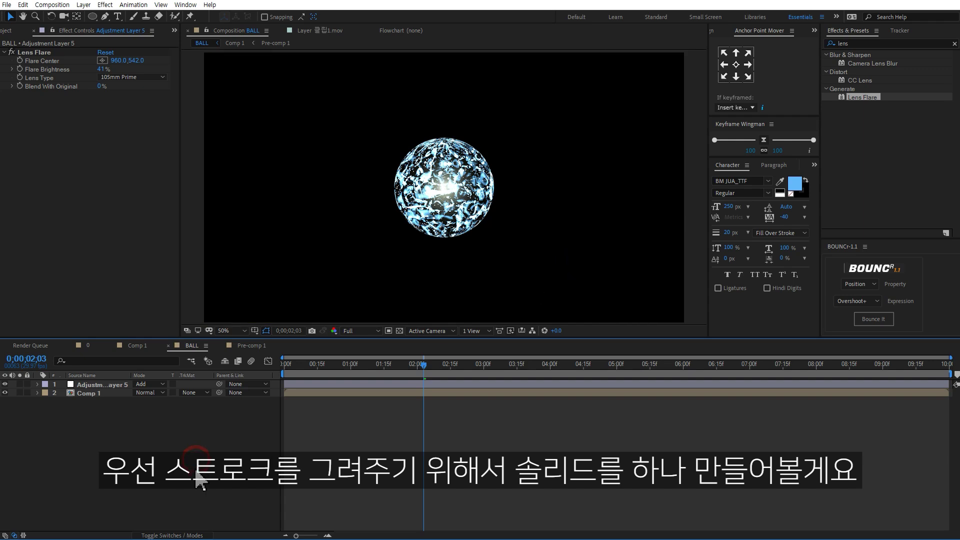
Step: Create a new black solid in the BALL comp
{"action": "right_click", "coordinate": [179, 459]}
{"action": "mouse_move", "coordinate": [250, 351]}
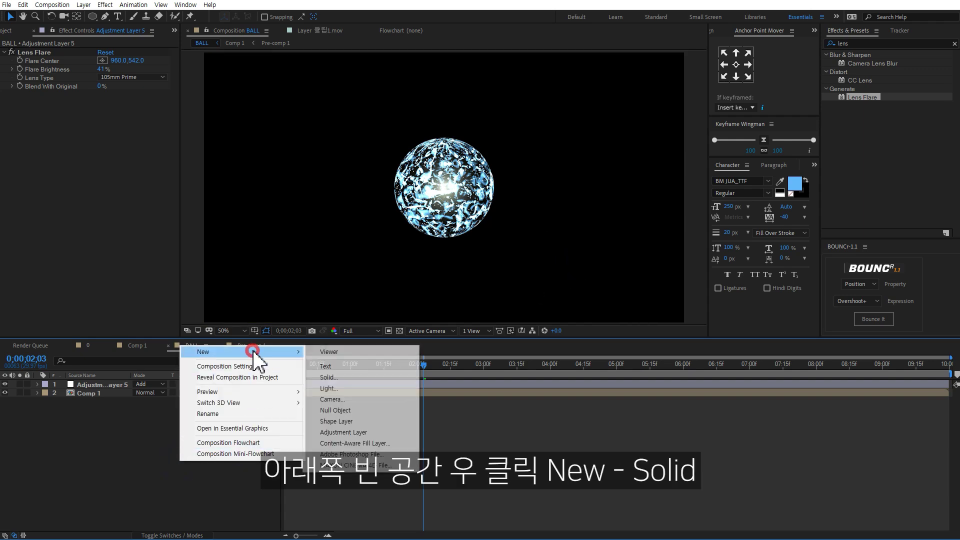
{"action": "left_click", "coordinate": [380, 379]}
{"action": "left_click", "coordinate": [518, 295]}
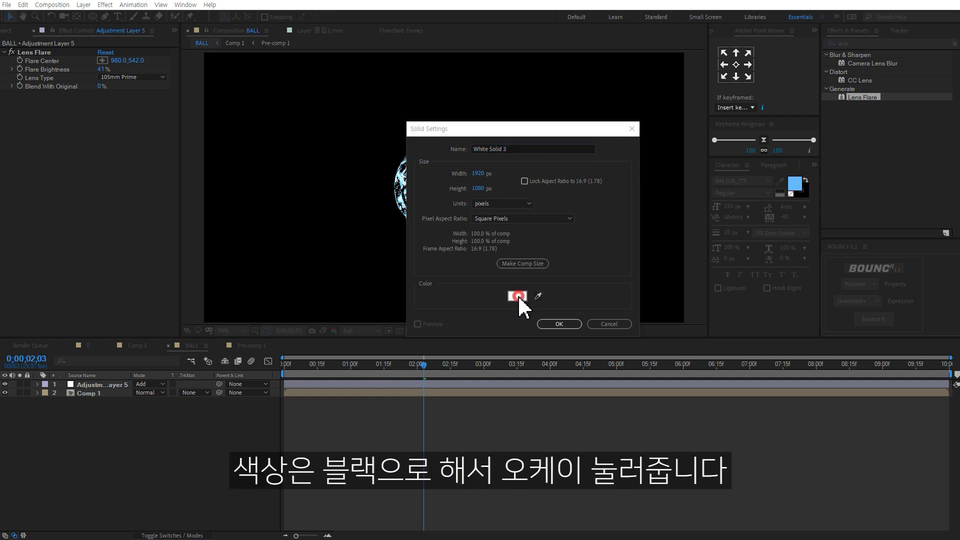
{"action": "left_click", "coordinate": [596, 336]}
{"action": "left_click", "coordinate": [810, 215]}
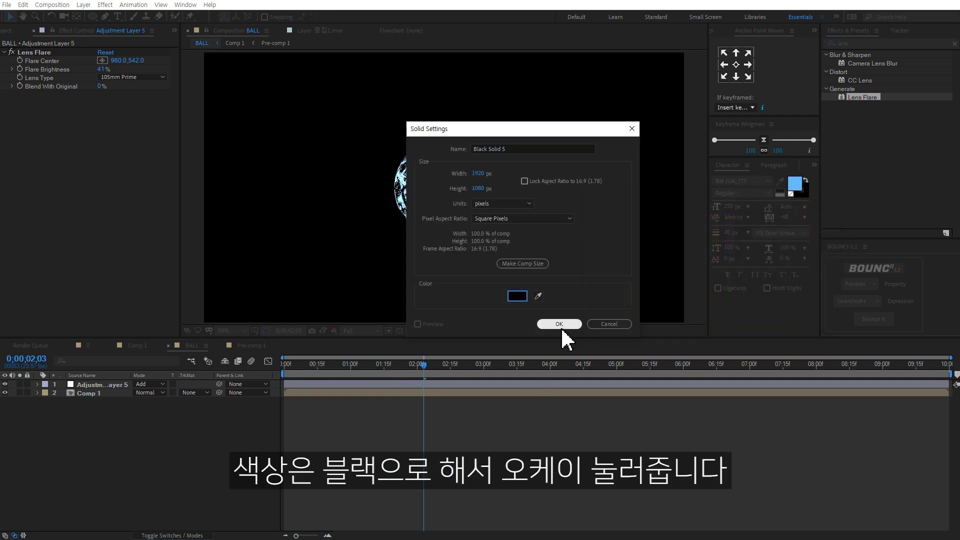
{"action": "left_click", "coordinate": [559, 323]}
Step: Draw a ball-sized circular ellipse mask from the comp centre on the solid
{"action": "left_click", "coordinate": [93, 16]}
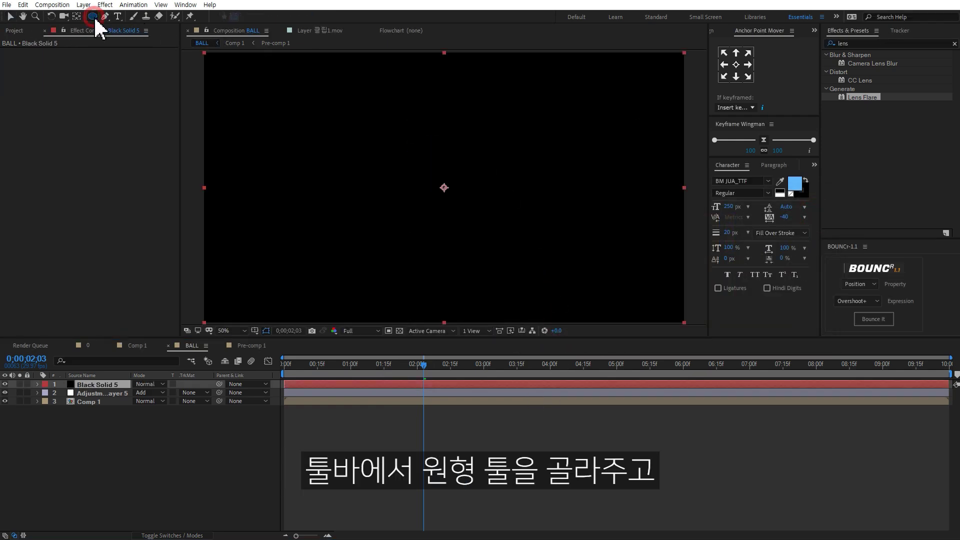
{"action": "key", "text": "slash"}
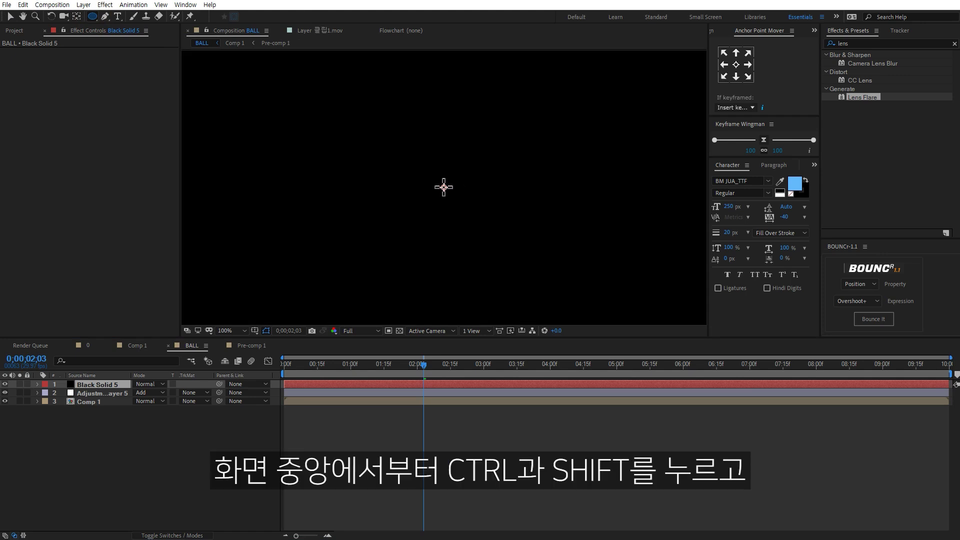
{"action": "left_click_drag", "start_coordinate": [443, 187], "coordinate": [534, 225]}
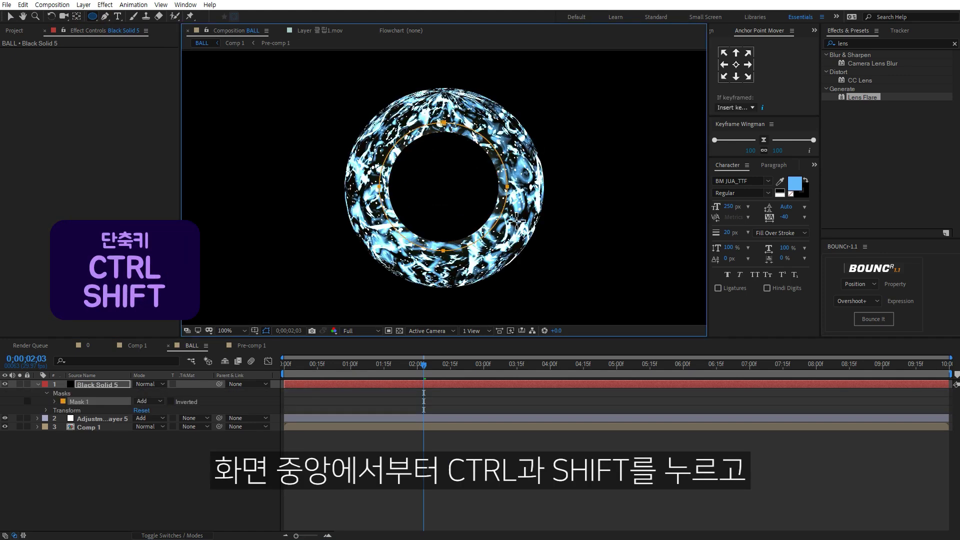
{"action": "left_click_drag", "start_coordinate": [534, 225], "coordinate": [543, 231]}
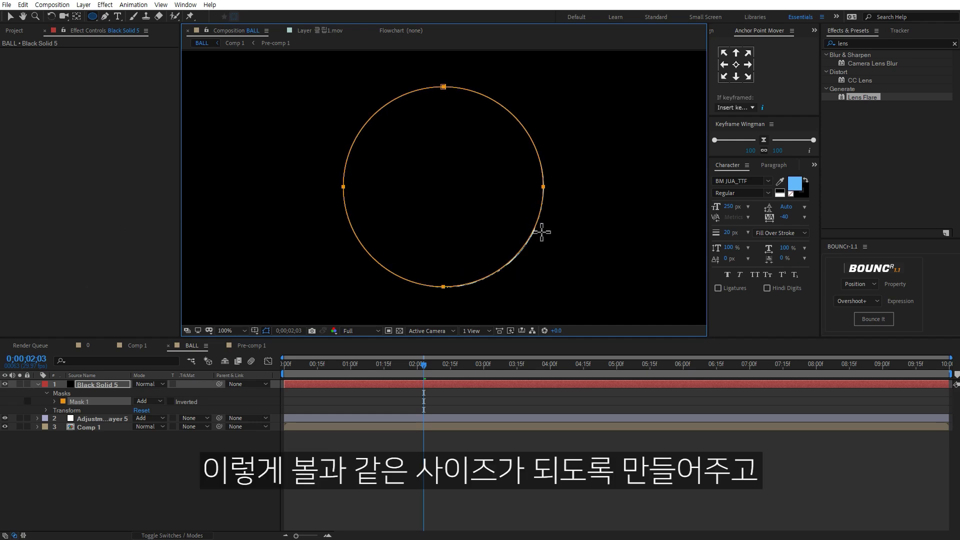
{"action": "key", "text": "comma"}
{"action": "key", "text": "comma"}
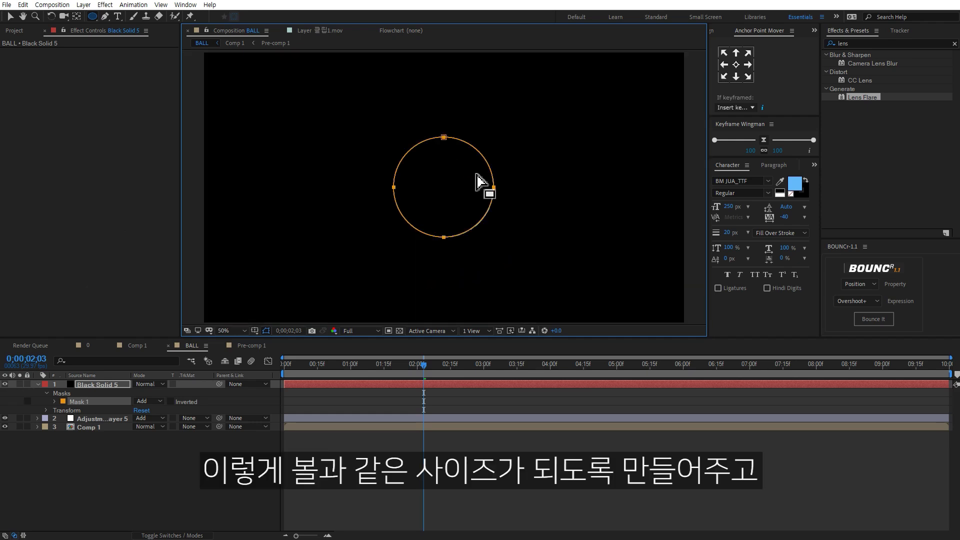
Step: Apply the Saber effect to the masked black solid
{"action": "double_click", "coordinate": [880, 43]}
{"action": "type", "text": "saber"}
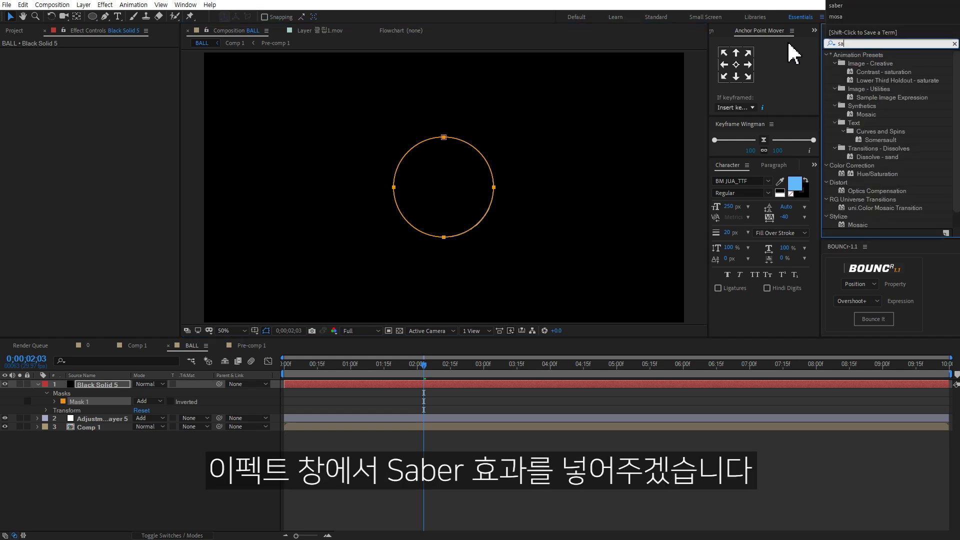
{"action": "double_click", "coordinate": [856, 63]}
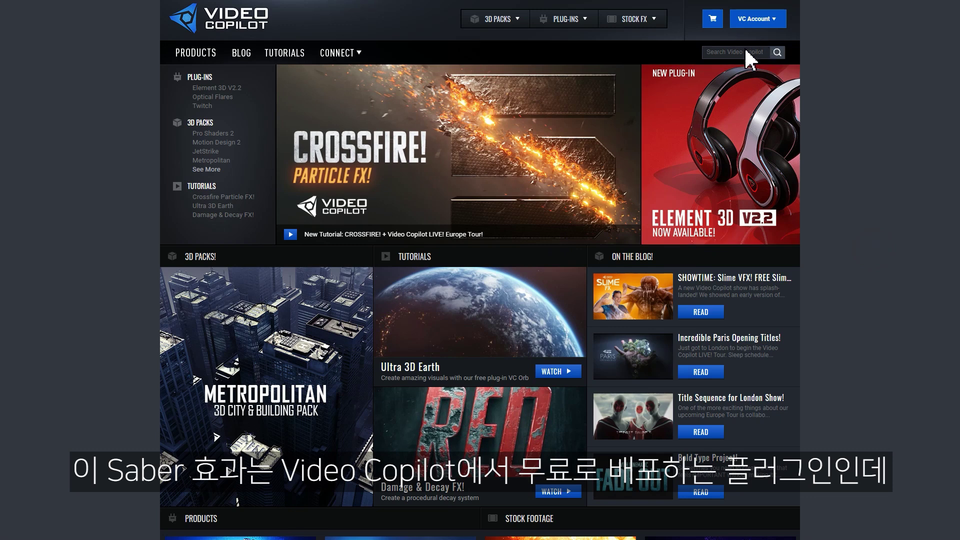
{"action": "left_click", "coordinate": [746, 51]}
Step: Search the Video Copilot site for 'saber' and open the Saber Plug-in page
{"action": "type", "text": "saber"}
{"action": "left_click", "coordinate": [777, 52]}
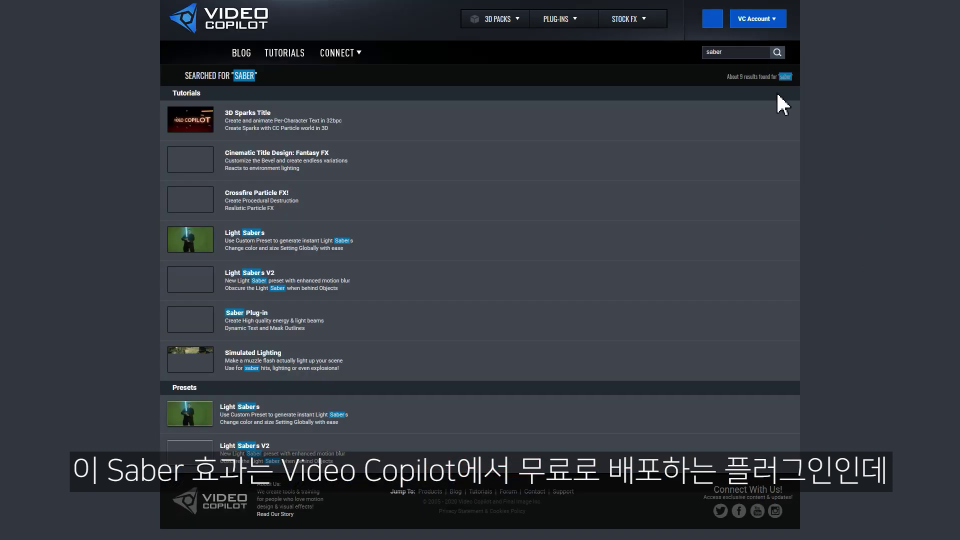
{"action": "left_click", "coordinate": [255, 314]}
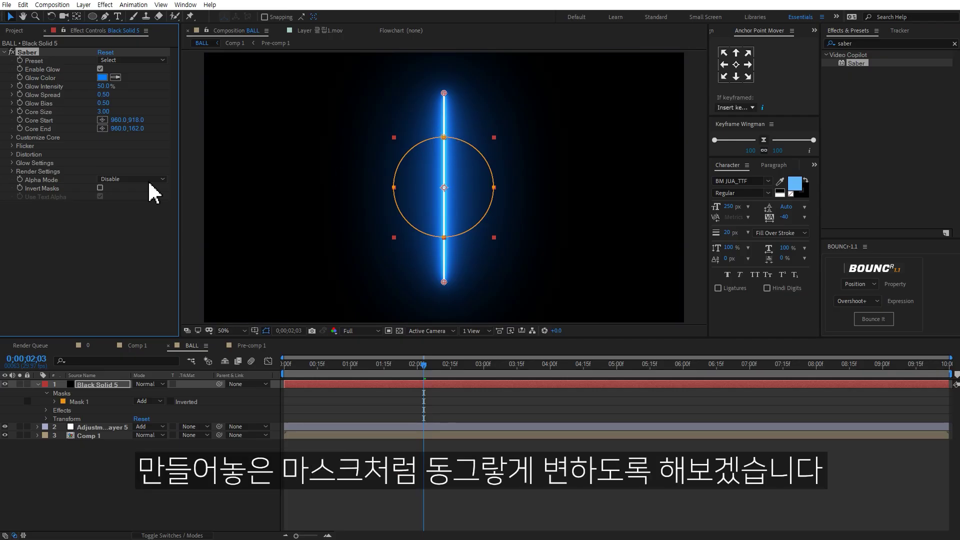
Step: Set Saber's Core Type to Layer Masks and blend the solid in Add mode
{"action": "left_click", "coordinate": [13, 137]}
{"action": "left_click", "coordinate": [108, 145]}
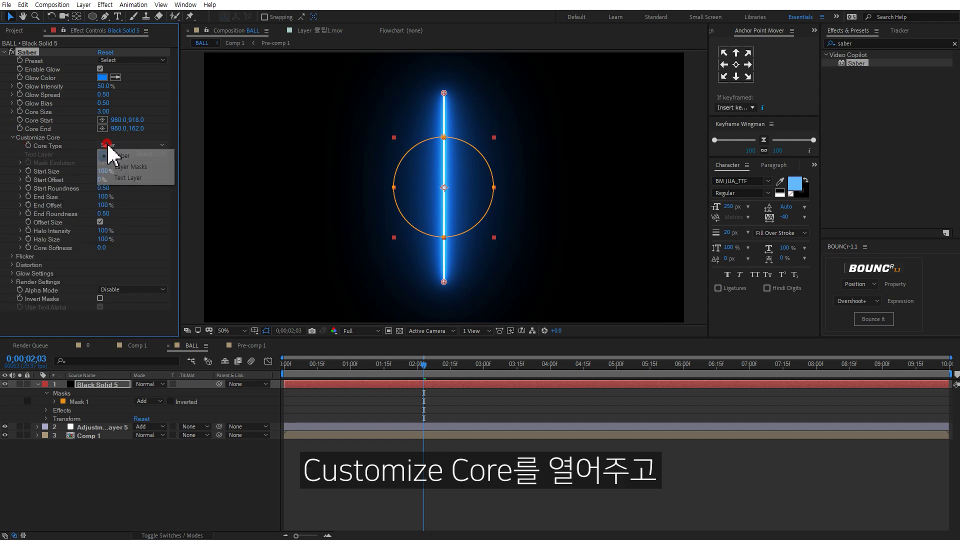
{"action": "left_click", "coordinate": [136, 168]}
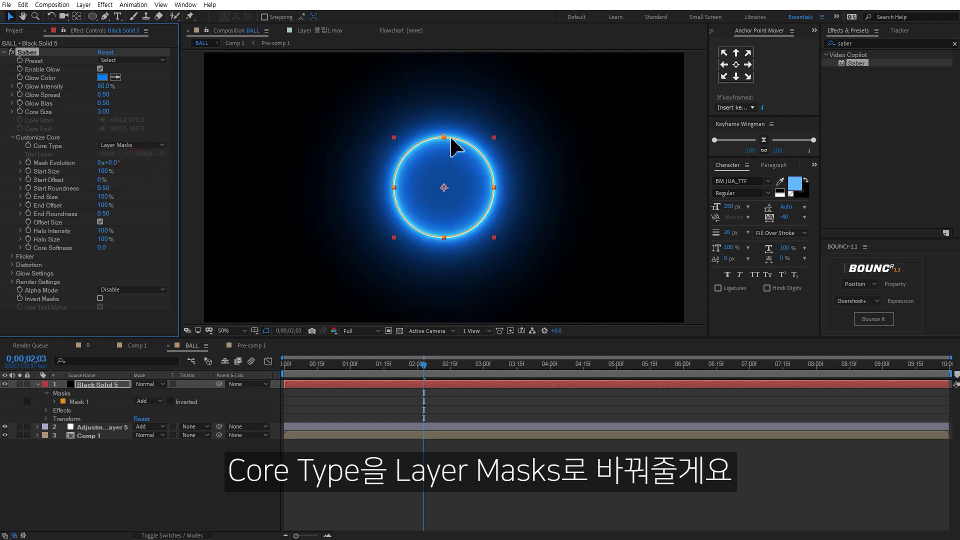
{"action": "left_click", "coordinate": [159, 385]}
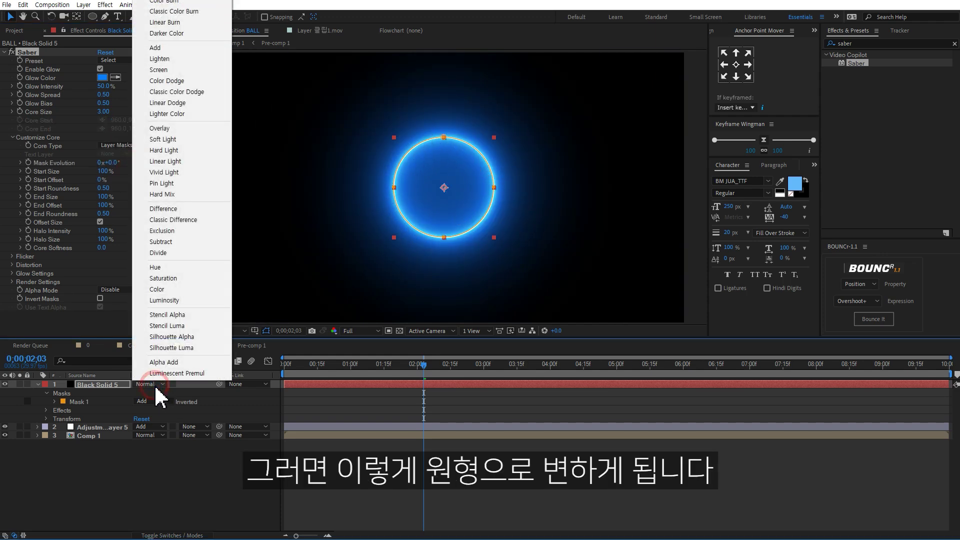
{"action": "left_click", "coordinate": [178, 56]}
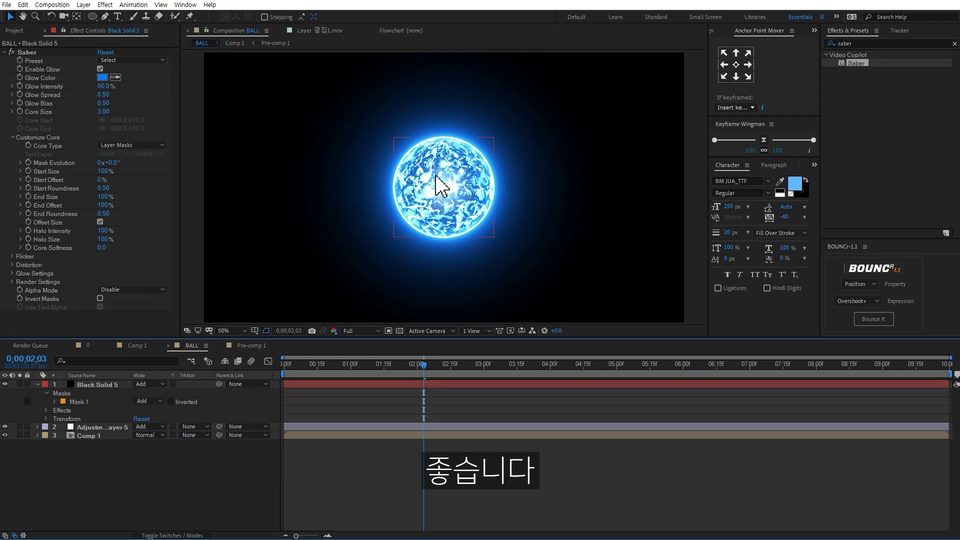
Step: Apply the Saber Electric preset and preview the electric ball
{"action": "key", "text": "slash"}
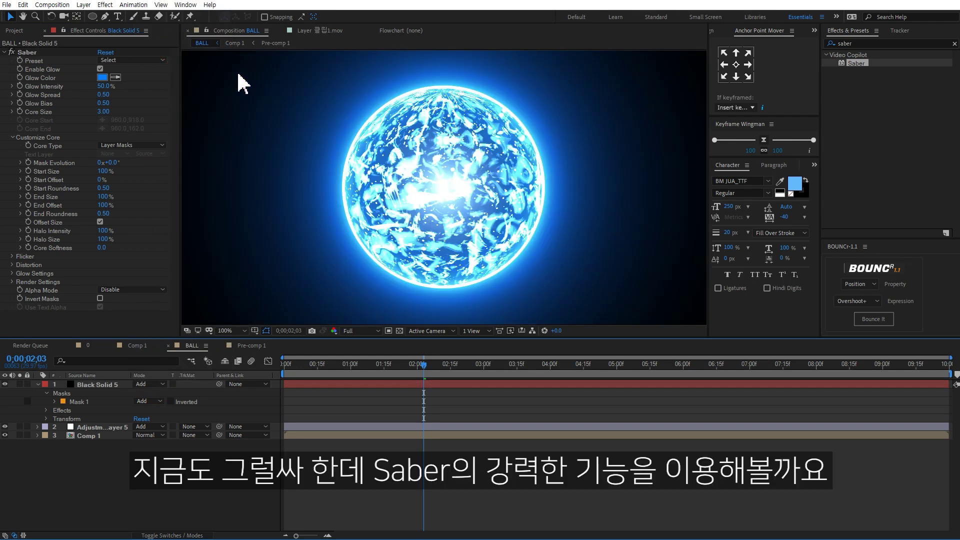
{"action": "left_click", "coordinate": [133, 61]}
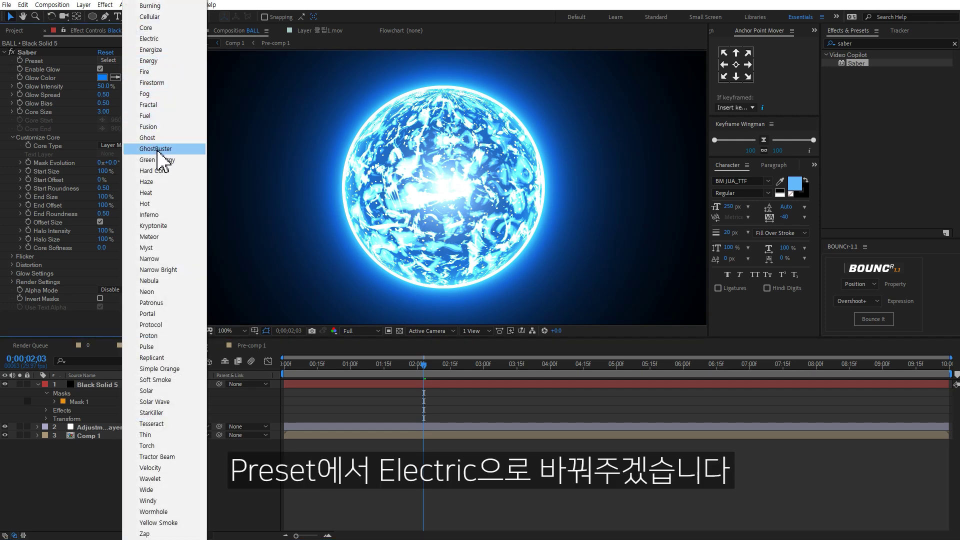
{"action": "left_click", "coordinate": [150, 39]}
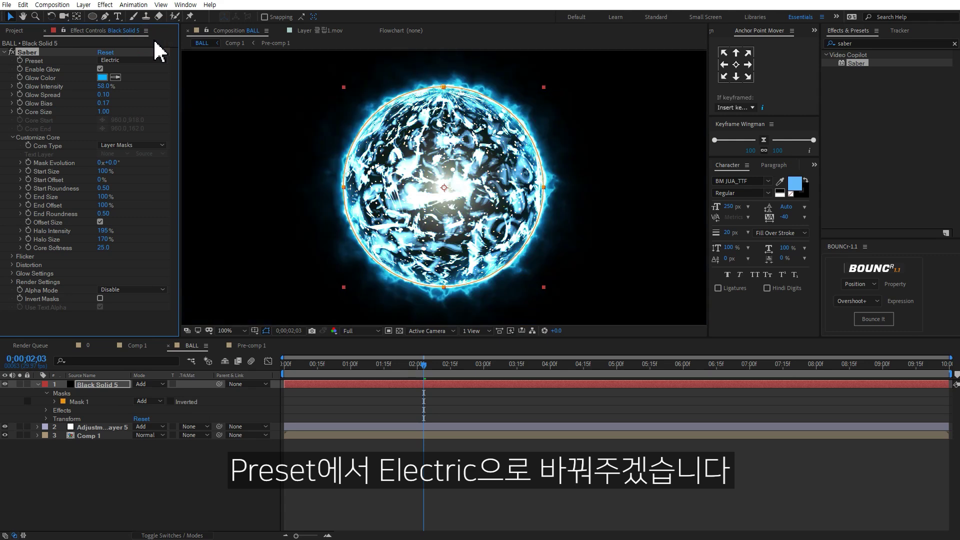
{"action": "left_click", "coordinate": [507, 500]}
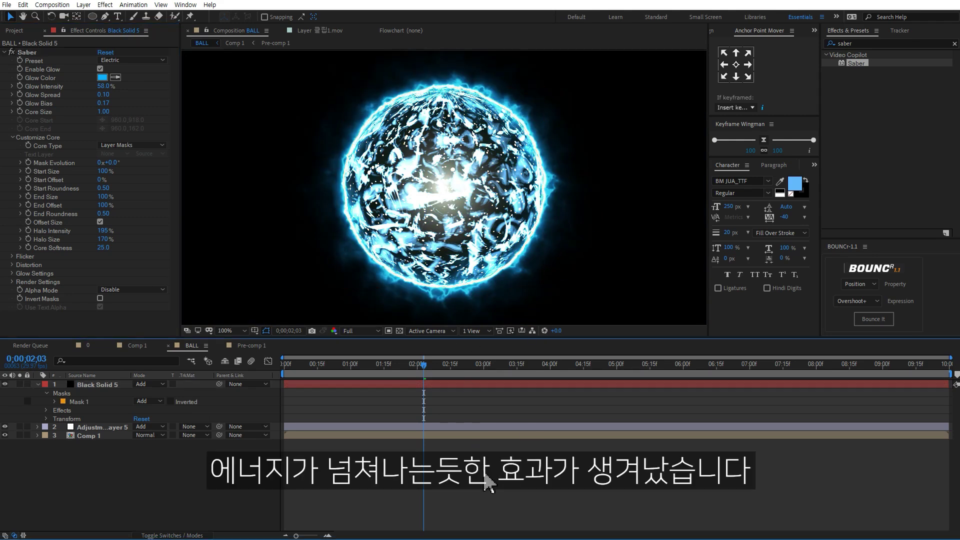
{"action": "key", "text": "comma"}
{"action": "key", "text": "space"}
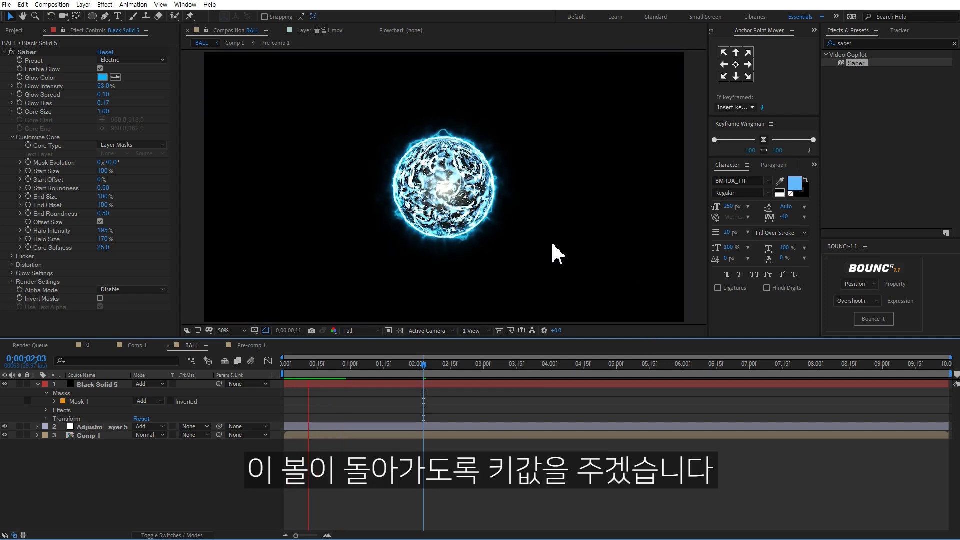
{"action": "key", "text": "space"}
{"action": "left_click", "coordinate": [90, 436]}
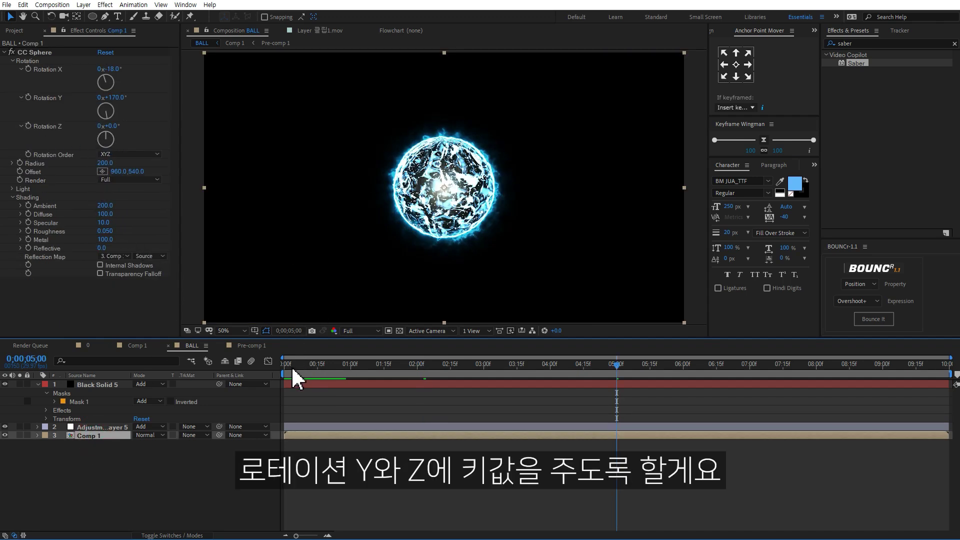
Step: At frame 0, set CC Sphere Rotation X and Y to 0 and start rotation keyframes
{"action": "left_click", "coordinate": [290, 363]}
{"action": "left_click", "coordinate": [111, 97]}
{"action": "type", "text": "0"}
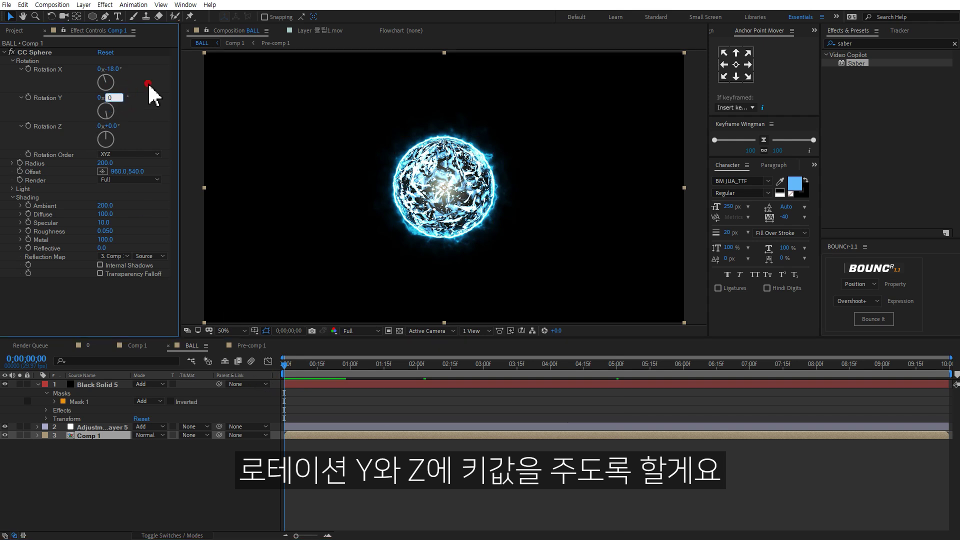
{"action": "left_click", "coordinate": [111, 69]}
{"action": "type", "text": "0"}
{"action": "key", "text": "Return"}
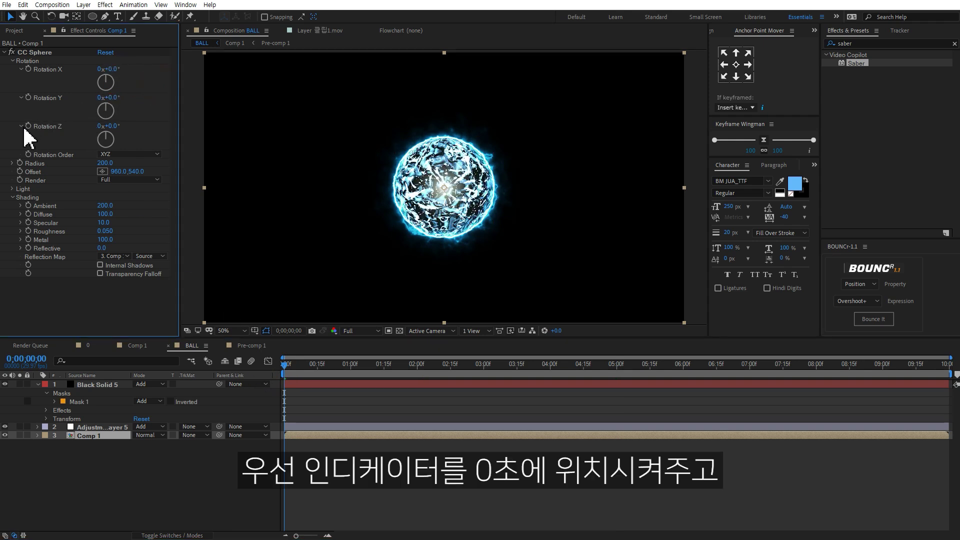
{"action": "left_click", "coordinate": [28, 126]}
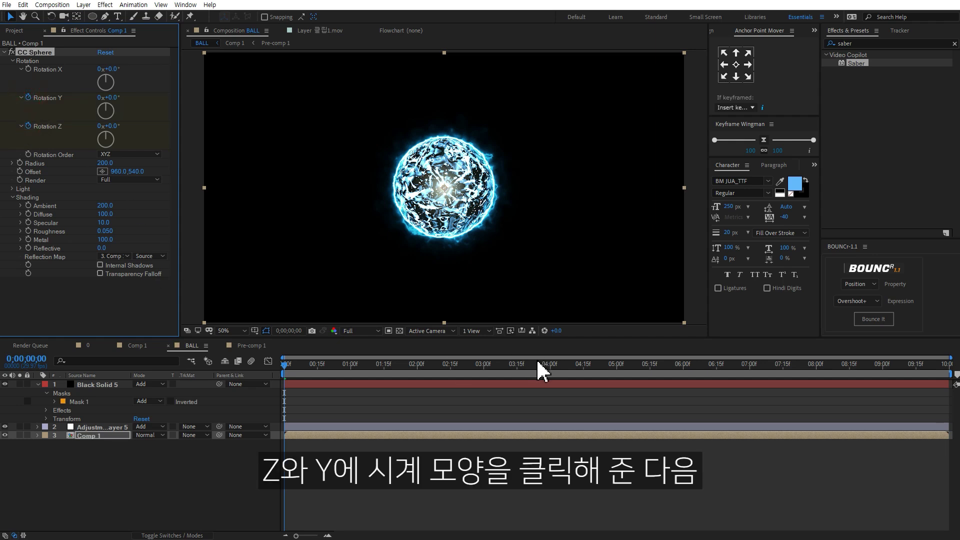
Step: At 5 seconds, rotate the sphere to Y 83° and Z 185°, then preview the spin
{"action": "left_click", "coordinate": [618, 376]}
{"action": "left_click_drag", "start_coordinate": [113, 126], "coordinate": [227, 131]}
{"action": "left_click_drag", "start_coordinate": [111, 97], "coordinate": [154, 98]}
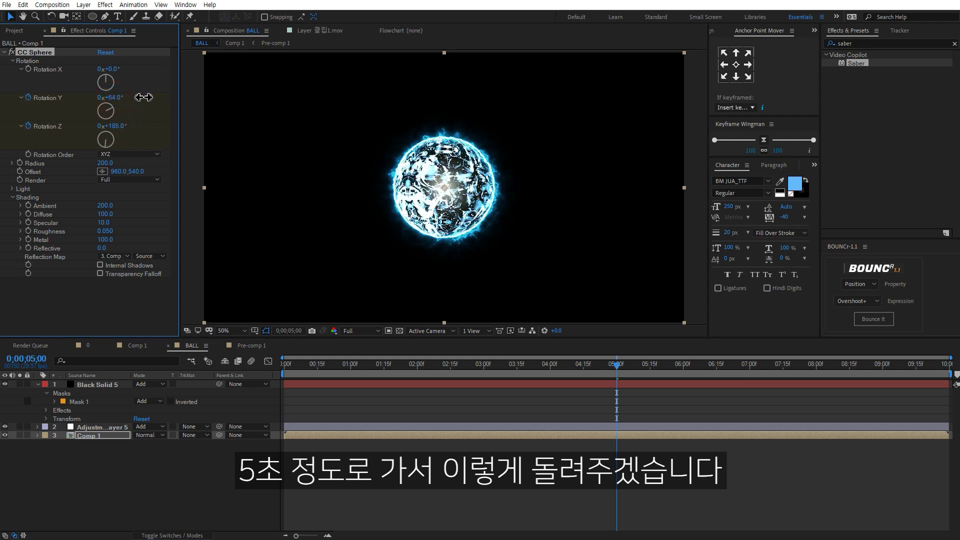
{"action": "left_click_drag", "start_coordinate": [111, 69], "coordinate": [99, 76]}
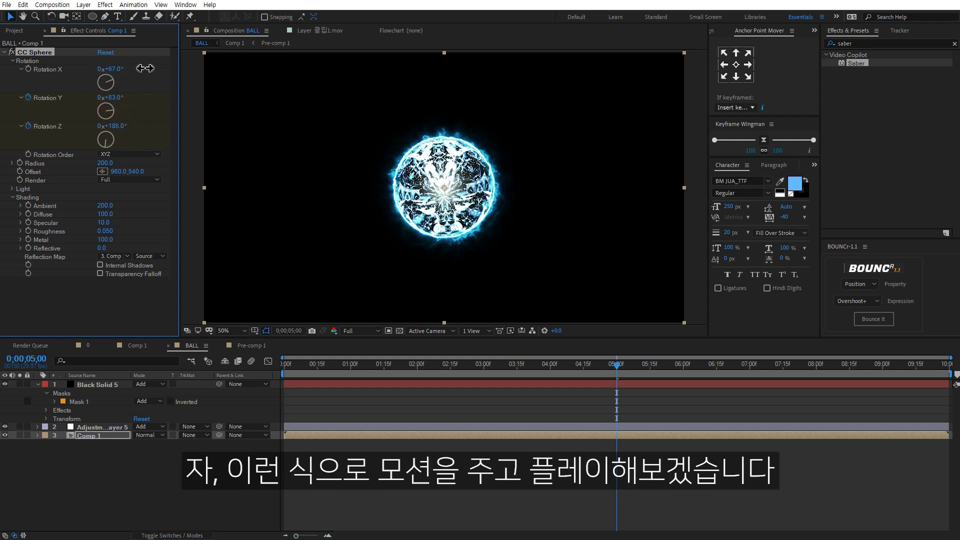
{"action": "left_click", "coordinate": [592, 476]}
{"action": "key", "text": "space"}
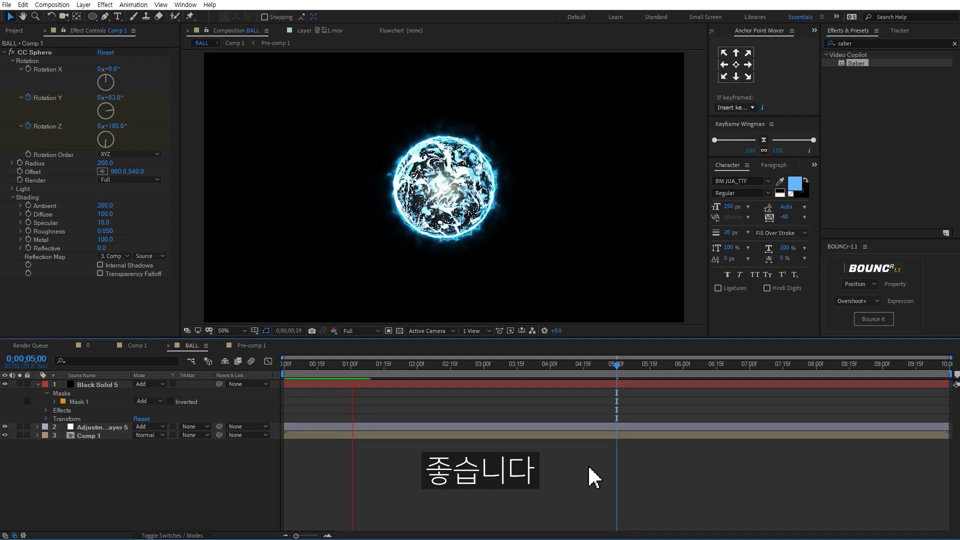
{"action": "key", "text": "space"}
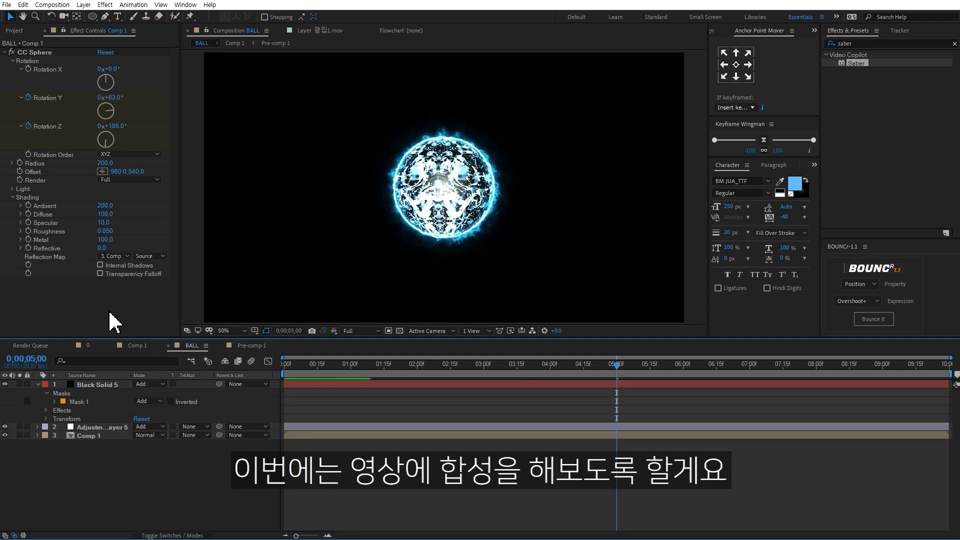
{"action": "left_click", "coordinate": [15, 30]}
Step: Create a composition from 클립1.mov and add the BALL comp over it in Add mode
{"action": "mouse_move", "coordinate": [37, 168]}
{"action": "left_mouse_down"}
{"action": "mouse_move", "coordinate": [61, 270]}
{"action": "mouse_move", "coordinate": [30, 332]}
{"action": "left_mouse_up"}
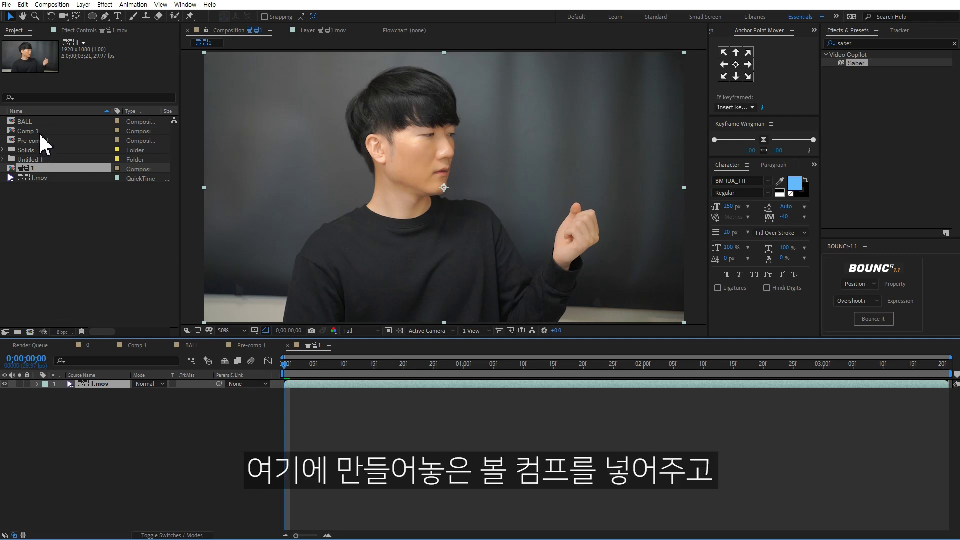
{"action": "left_click_drag", "start_coordinate": [28, 121], "coordinate": [570, 180]}
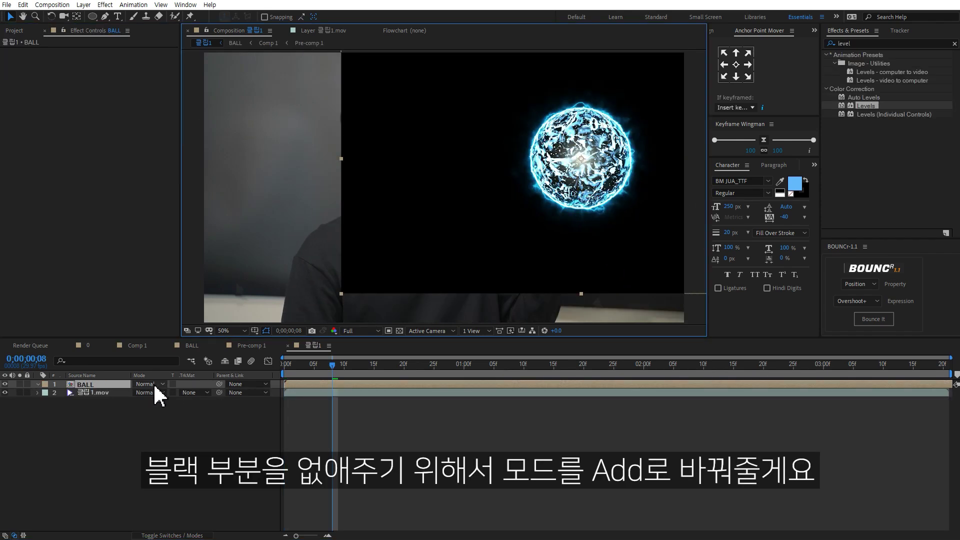
{"action": "left_click", "coordinate": [155, 385]}
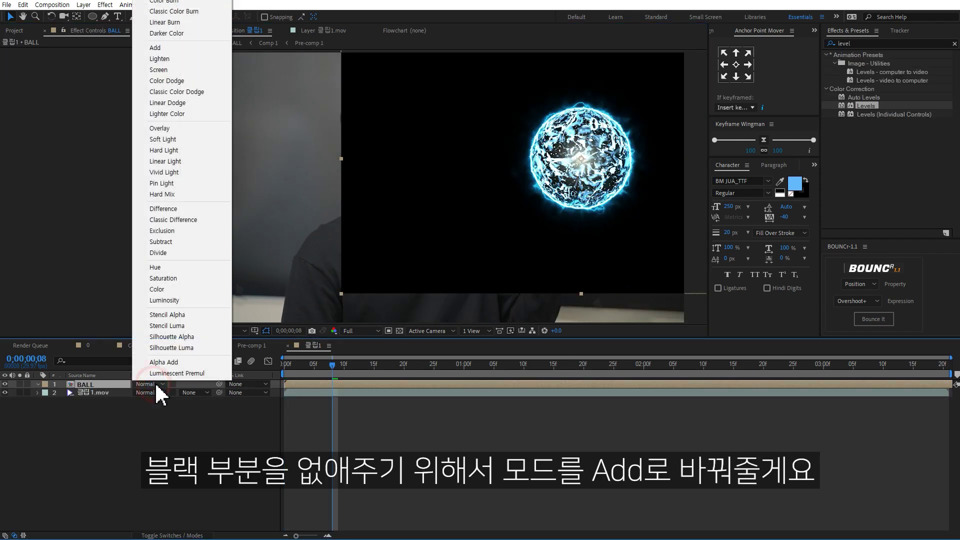
{"action": "left_click", "coordinate": [165, 48]}
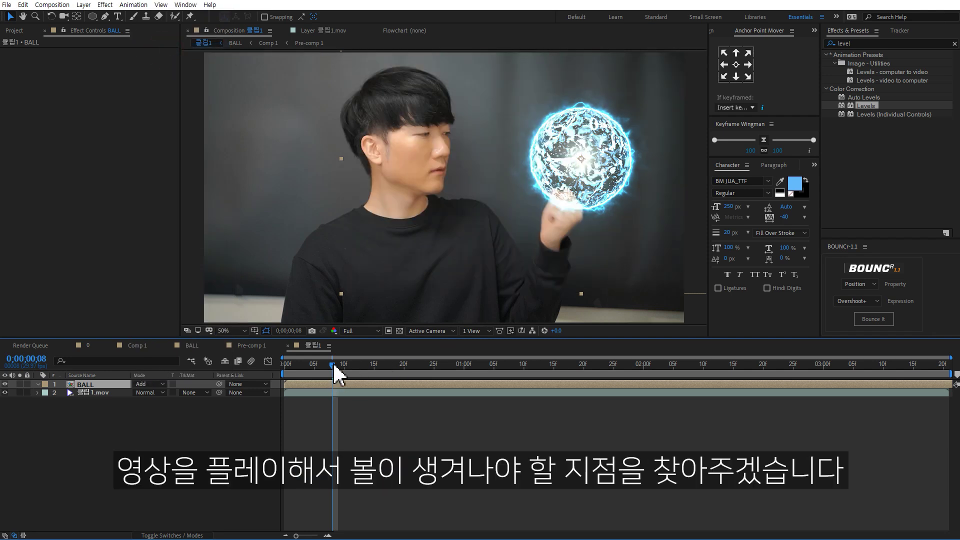
Step: Make the BALL layer start at frame 15
{"action": "left_click_drag", "start_coordinate": [333, 365], "coordinate": [379, 366]}
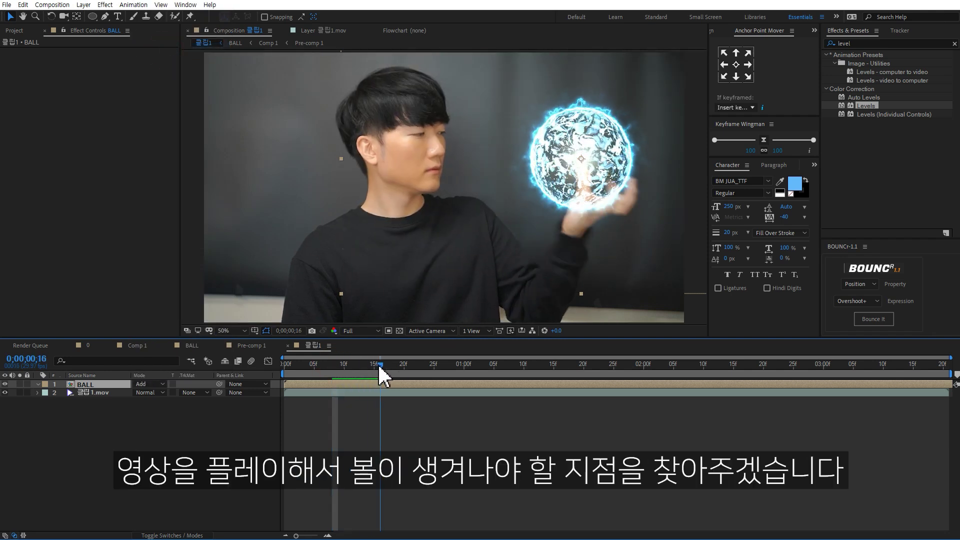
{"action": "left_click_drag", "start_coordinate": [378, 368], "coordinate": [374, 367]}
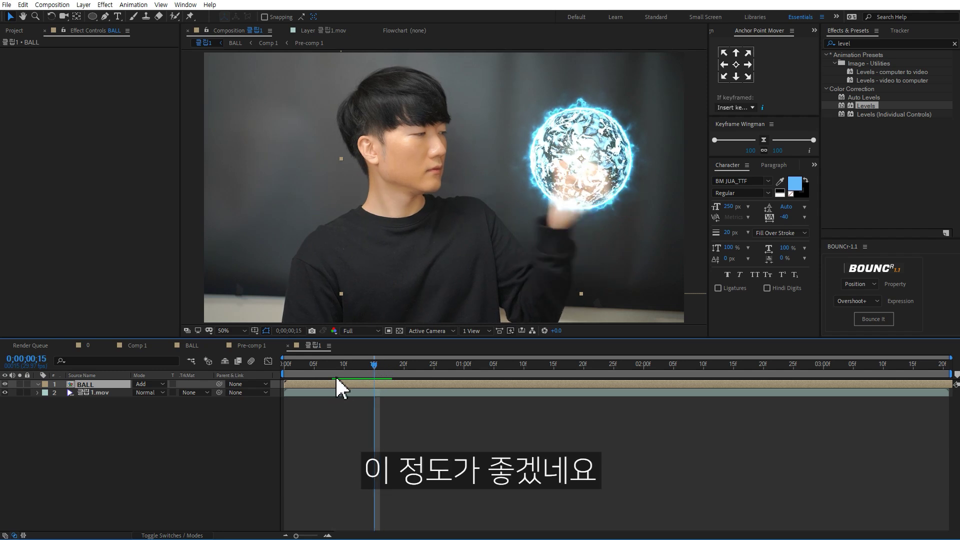
{"action": "mouse_move", "coordinate": [323, 383]}
{"action": "left_mouse_down"}
{"action": "mouse_move", "coordinate": [411, 383]}
{"action": "mouse_move", "coordinate": [404, 367]}
{"action": "left_mouse_up"}
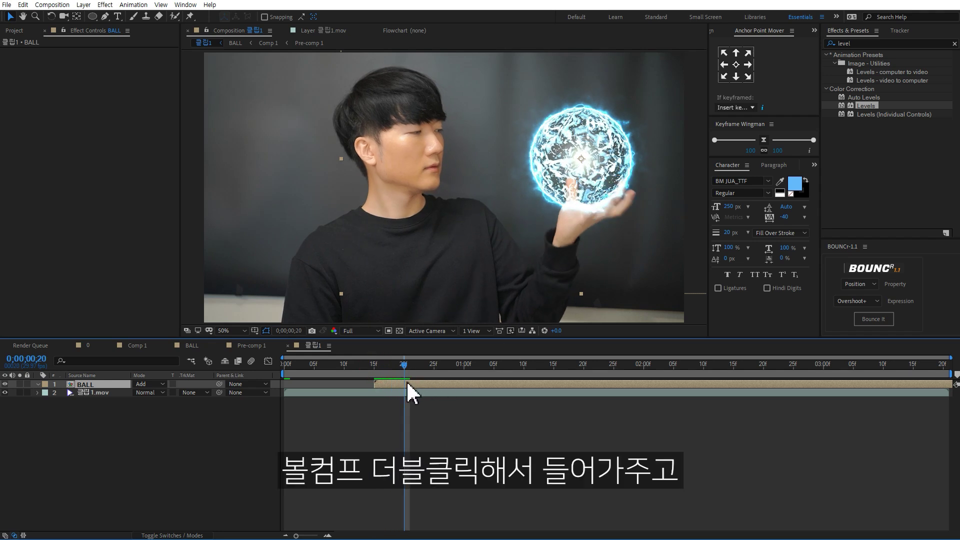
Step: In BALL, keyframe CC Sphere Radius at 200 on frame 5 and 0 on frame 0
{"action": "double_click", "coordinate": [408, 384]}
{"action": "left_click", "coordinate": [99, 437]}
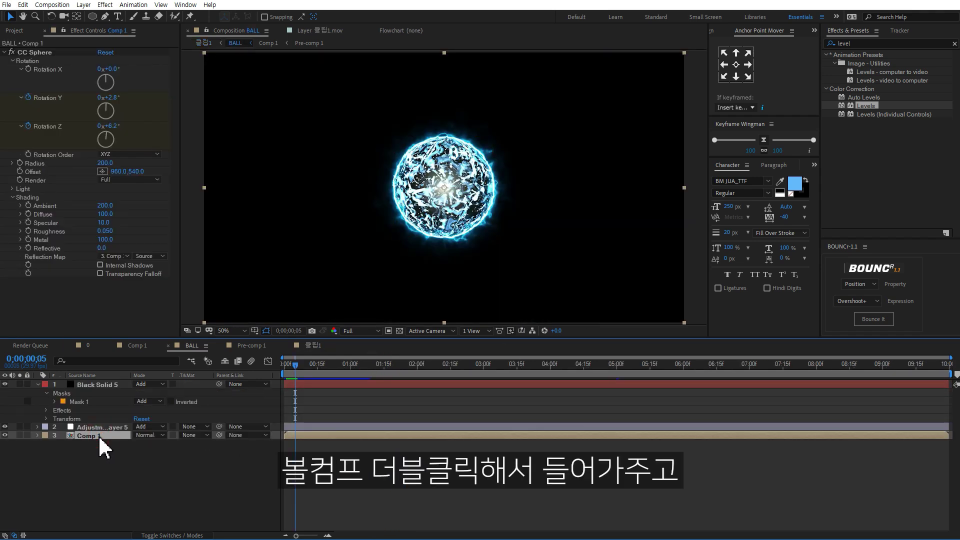
{"action": "left_click", "coordinate": [12, 61]}
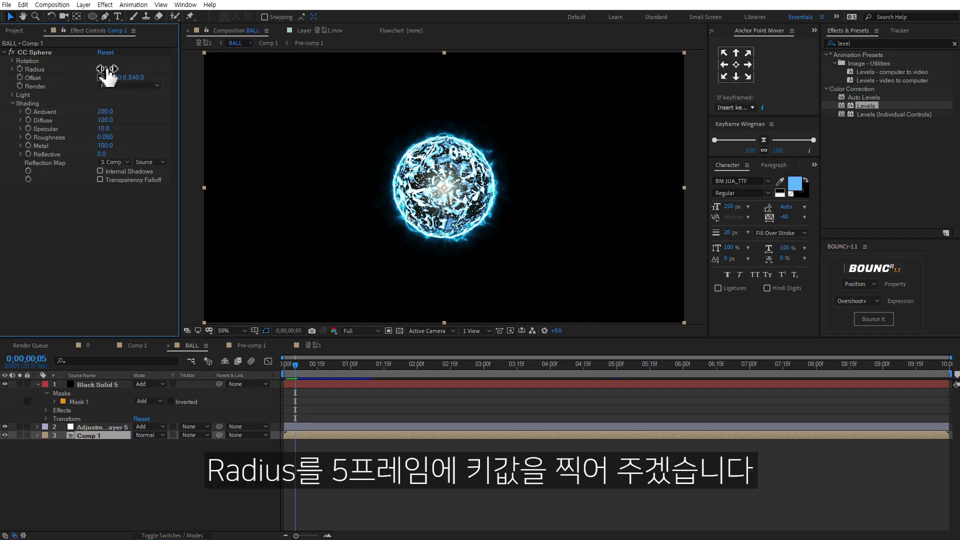
{"action": "left_click", "coordinate": [20, 69]}
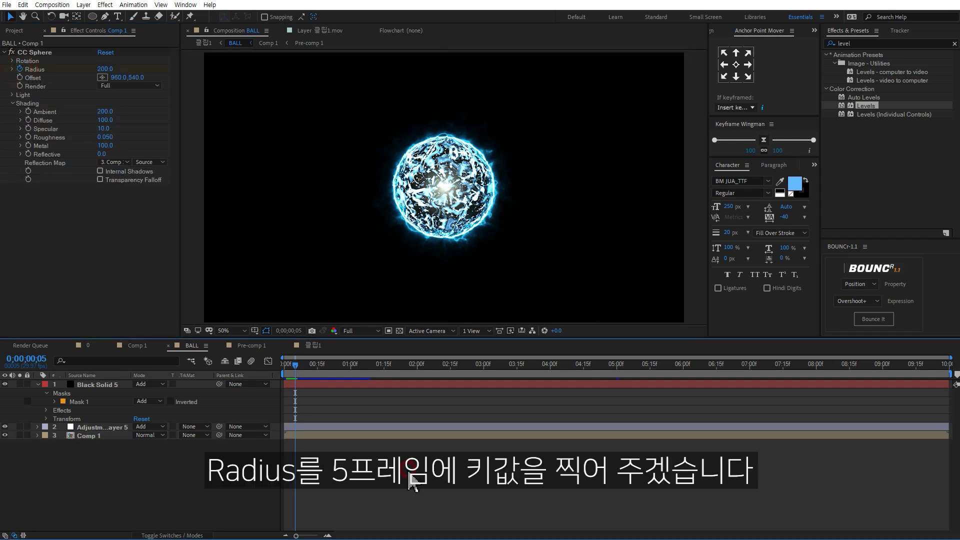
{"action": "scroll", "coordinate": [300, 395], "scroll_direction": "up", "scroll_amount": 4}
{"action": "key", "text": "u"}
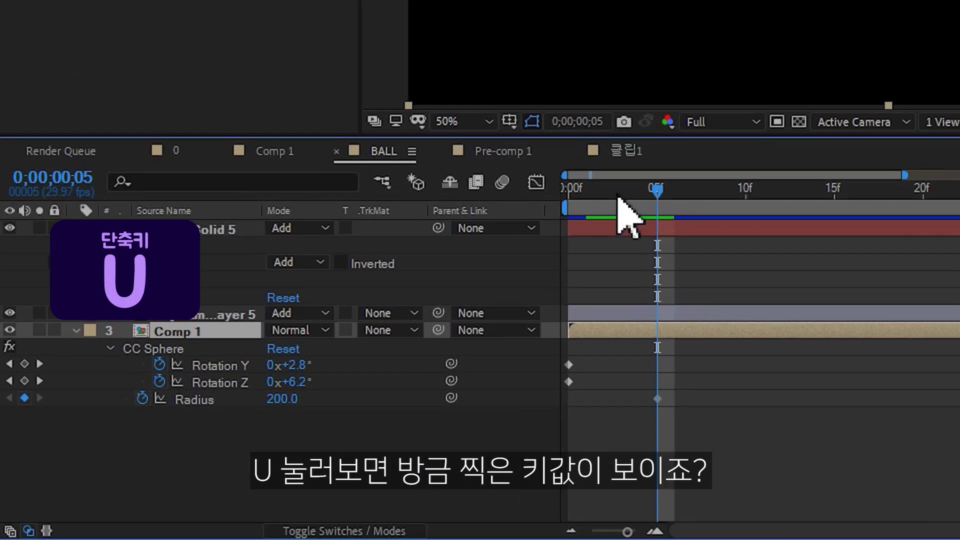
{"action": "left_click_drag", "start_coordinate": [308, 365], "coordinate": [266, 369]}
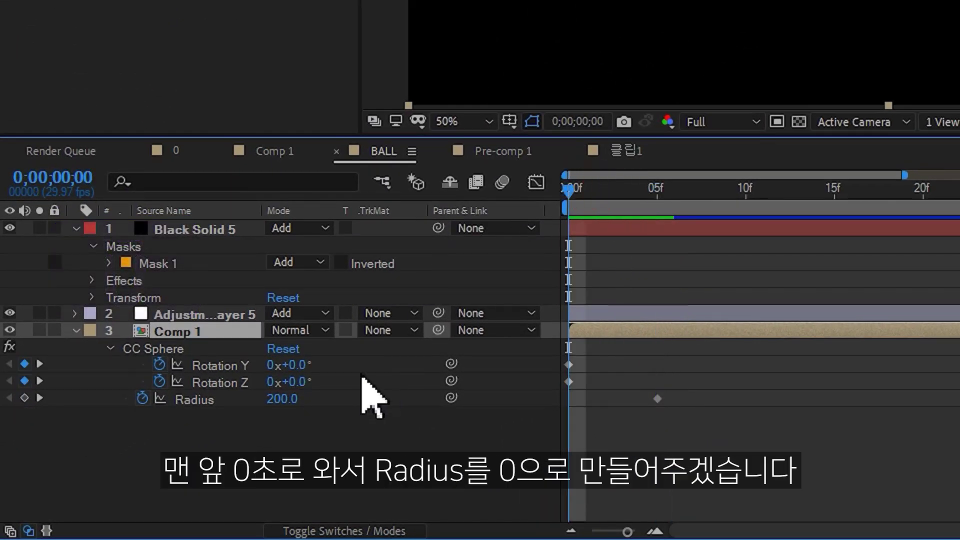
{"action": "left_click", "coordinate": [281, 399]}
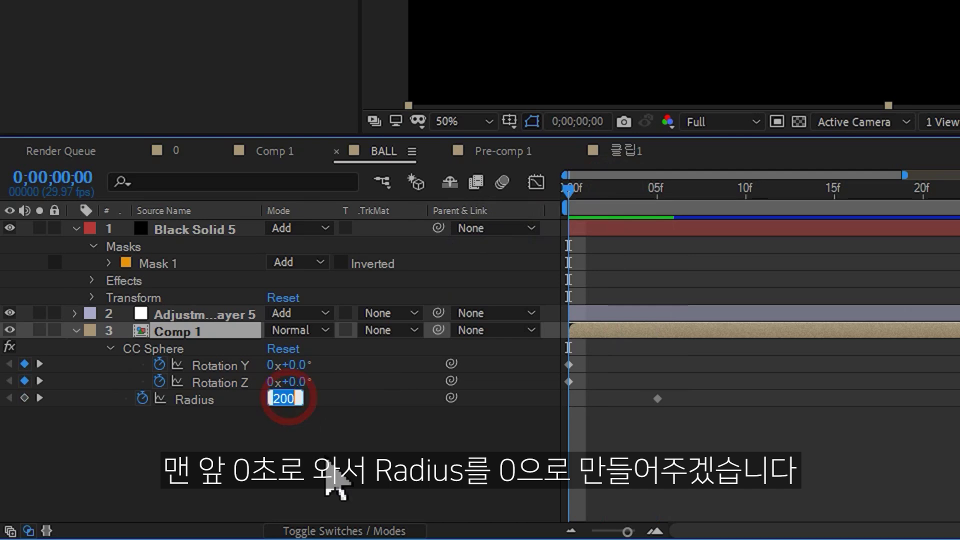
{"action": "type", "text": "0"}
{"action": "left_click", "coordinate": [310, 456]}
{"action": "left_click_drag", "start_coordinate": [284, 365], "coordinate": [339, 370]}
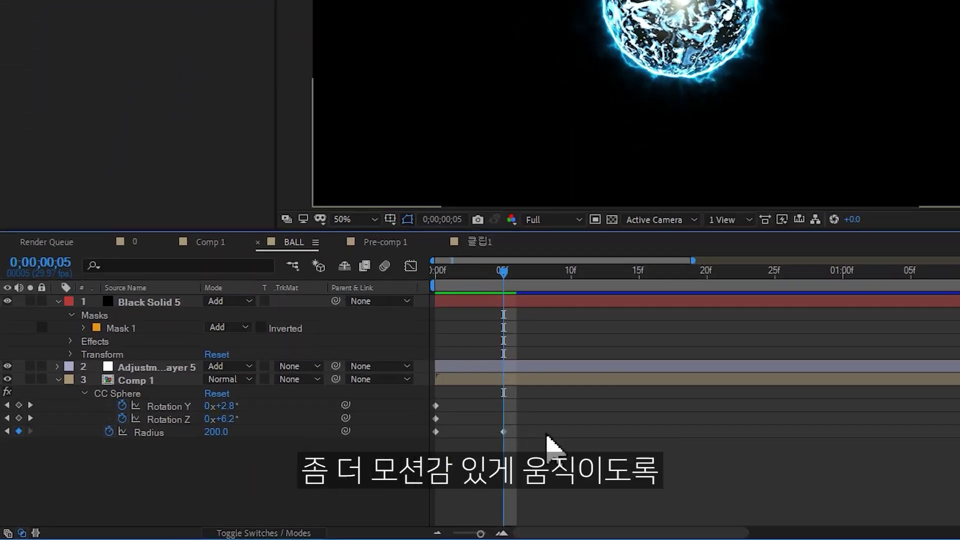
Step: Ease the Radius keyframes, give the last one 100% influence, and preview the grow-in
{"action": "left_click_drag", "start_coordinate": [352, 468], "coordinate": [266, 476]}
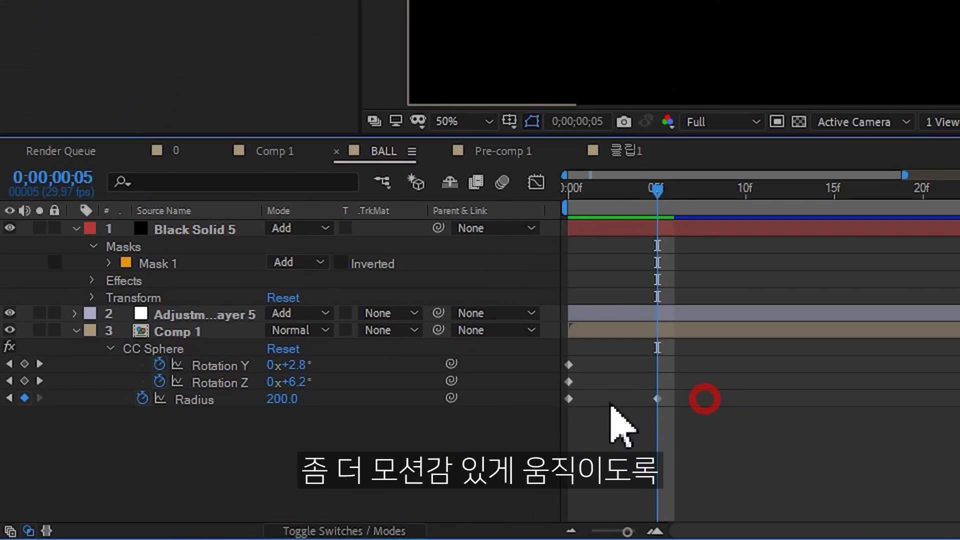
{"action": "left_click_drag", "start_coordinate": [531, 414], "coordinate": [535, 417]}
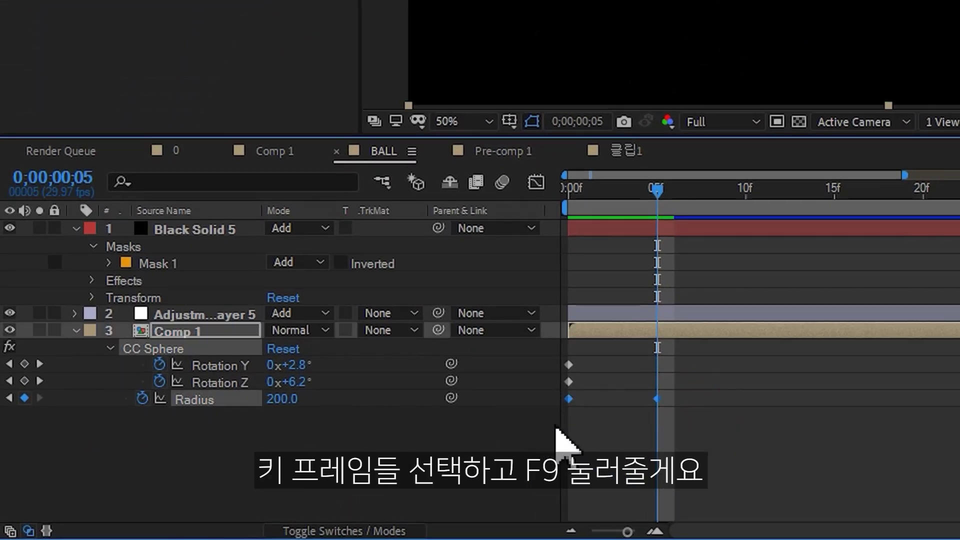
{"action": "key", "text": "F9"}
{"action": "mouse_move", "coordinate": [705, 423]}
{"action": "left_mouse_down"}
{"action": "mouse_move", "coordinate": [643, 400]}
{"action": "mouse_move", "coordinate": [644, 418]}
{"action": "left_mouse_up"}
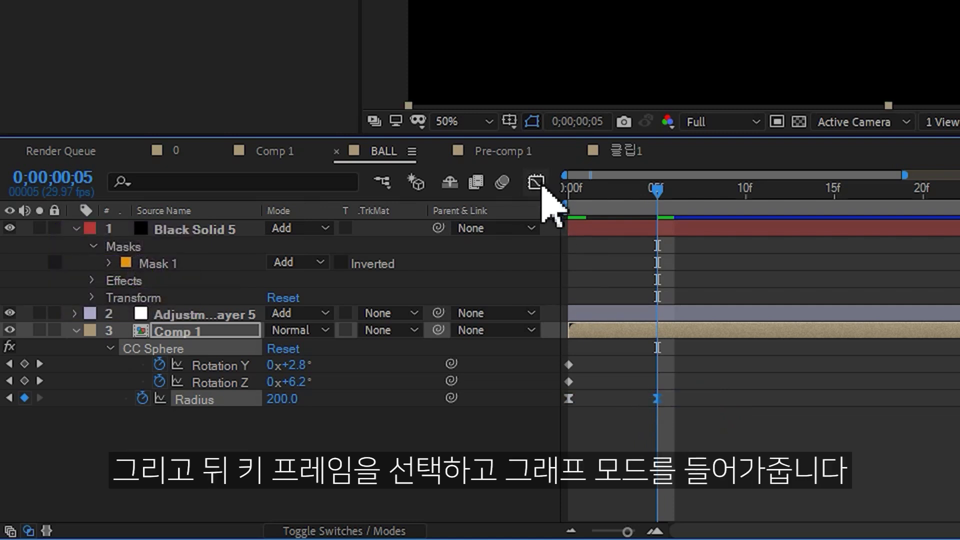
{"action": "left_click", "coordinate": [542, 186]}
{"action": "left_click_drag", "start_coordinate": [641, 382], "coordinate": [546, 384]}
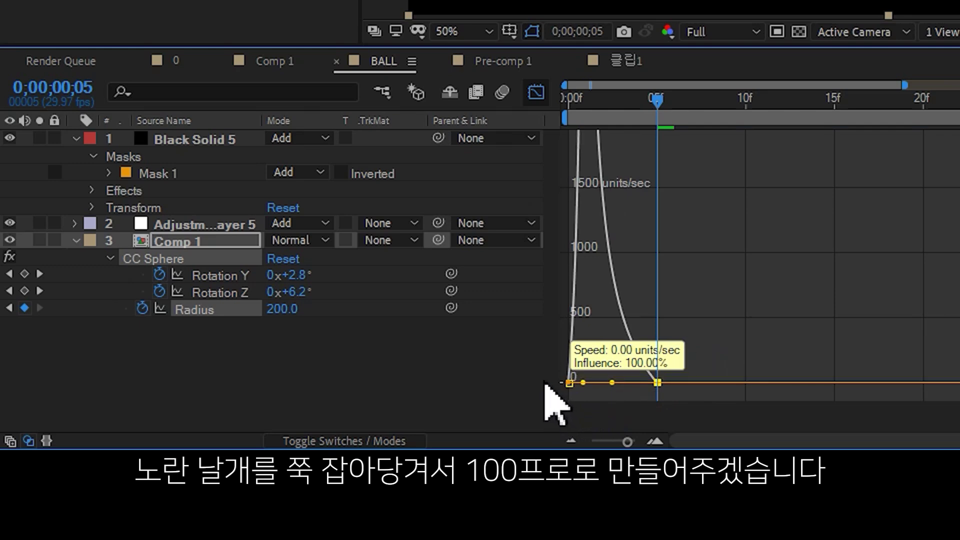
{"action": "left_click", "coordinate": [536, 93]}
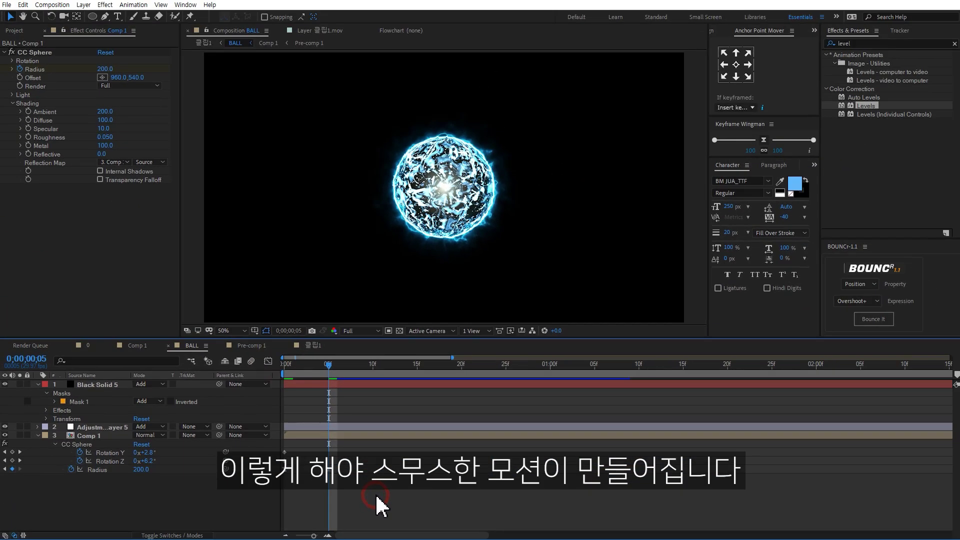
{"action": "key", "text": "space"}
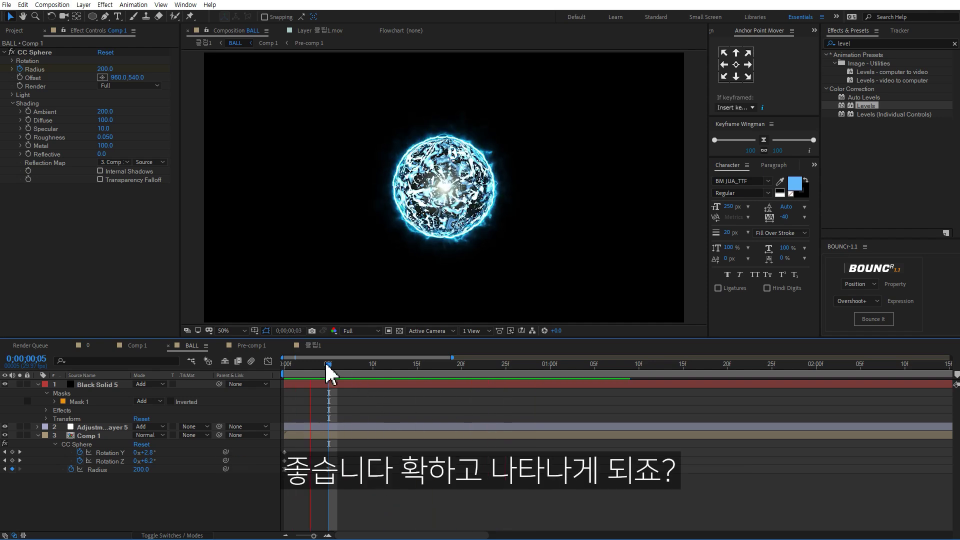
{"action": "key", "text": "space"}
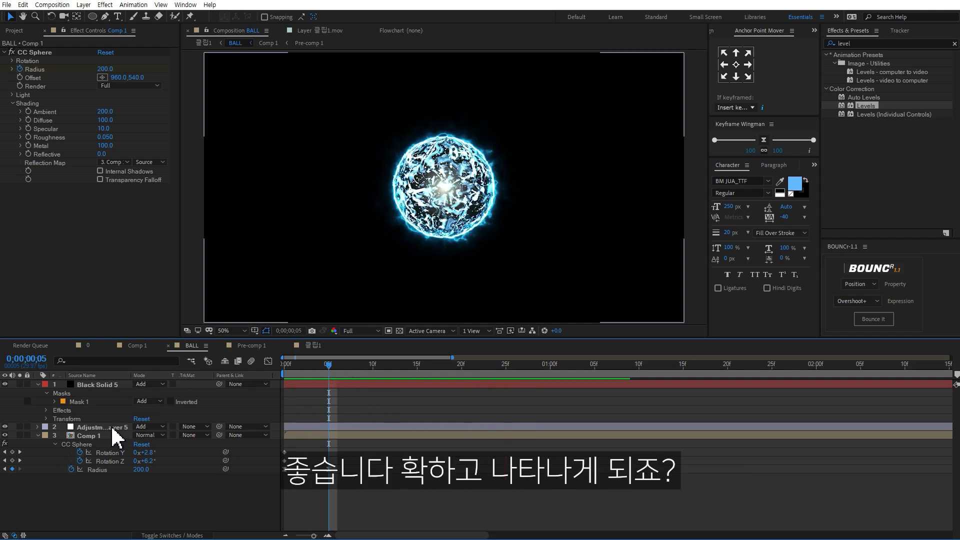
Step: Keyframe Lens Flare Brightness at 41% on frame 5 and 0% on frame 0
{"action": "left_click", "coordinate": [112, 427]}
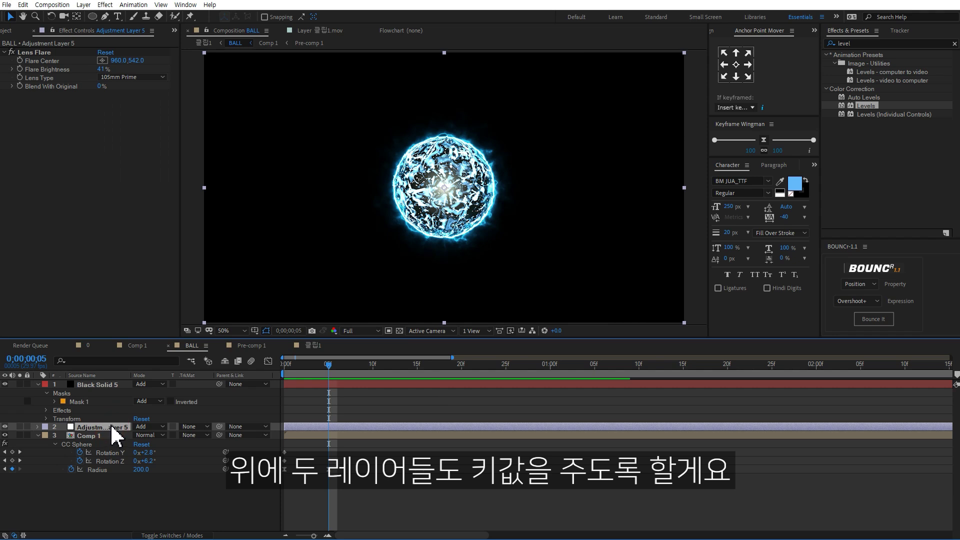
{"action": "left_click", "coordinate": [19, 69]}
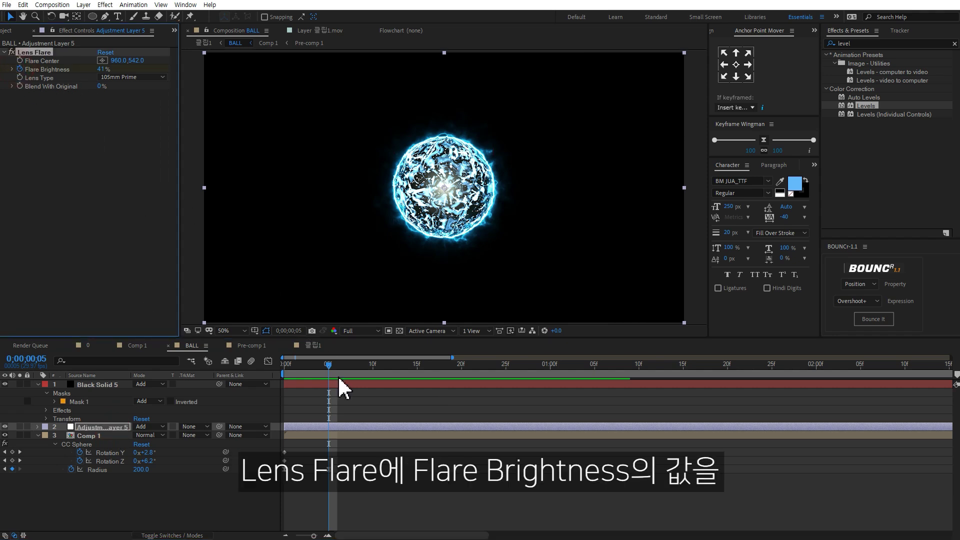
{"action": "key", "text": "Home"}
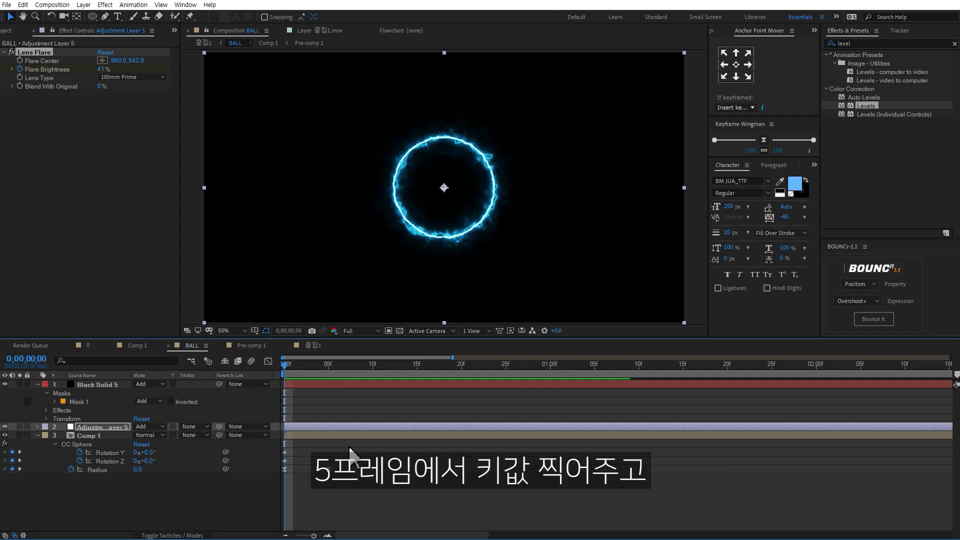
{"action": "key", "text": "u"}
{"action": "left_click", "coordinate": [140, 444]}
{"action": "type", "text": "0"}
{"action": "left_click", "coordinate": [386, 500]}
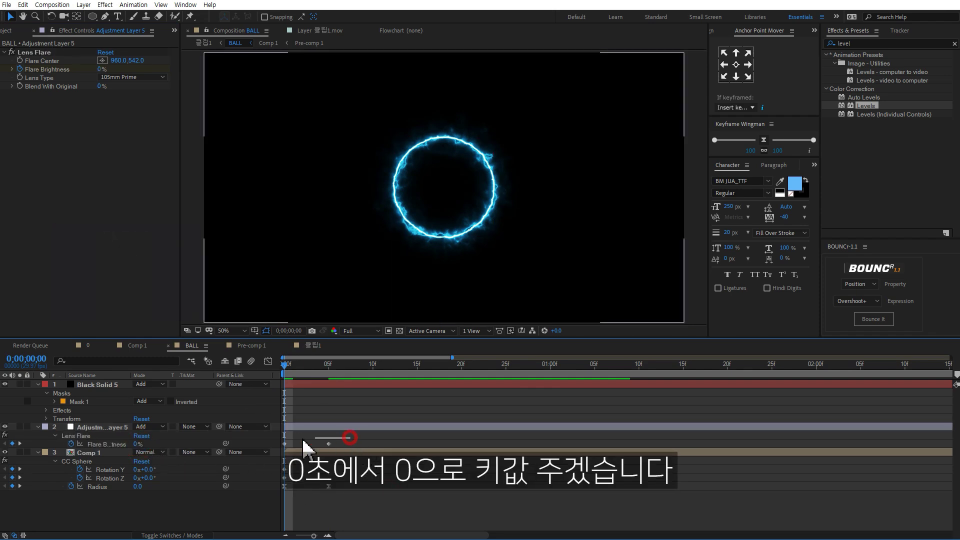
Step: Ease the Flare Brightness keyframes with 100% influence on the last key
{"action": "left_click_drag", "start_coordinate": [304, 444], "coordinate": [283, 448]}
{"action": "key", "text": "F9"}
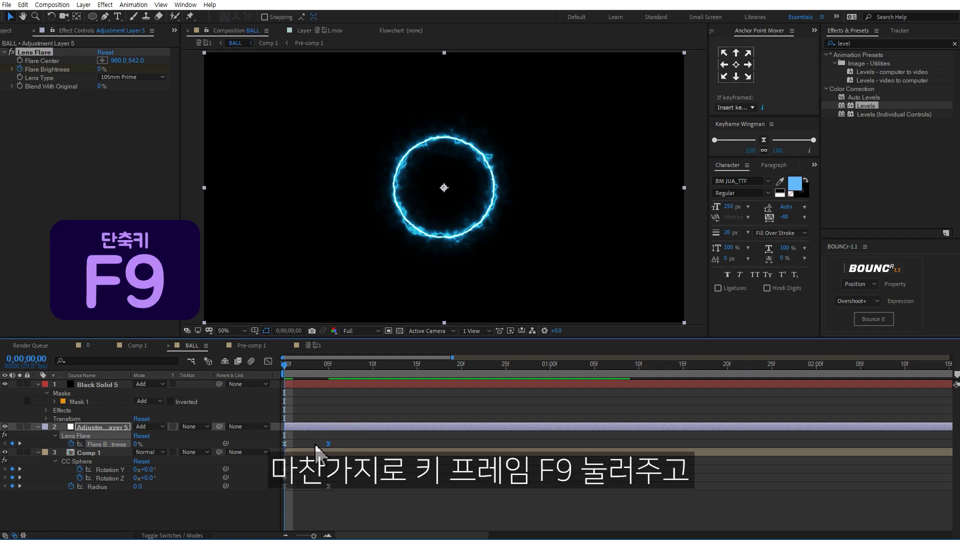
{"action": "left_click", "coordinate": [268, 361]}
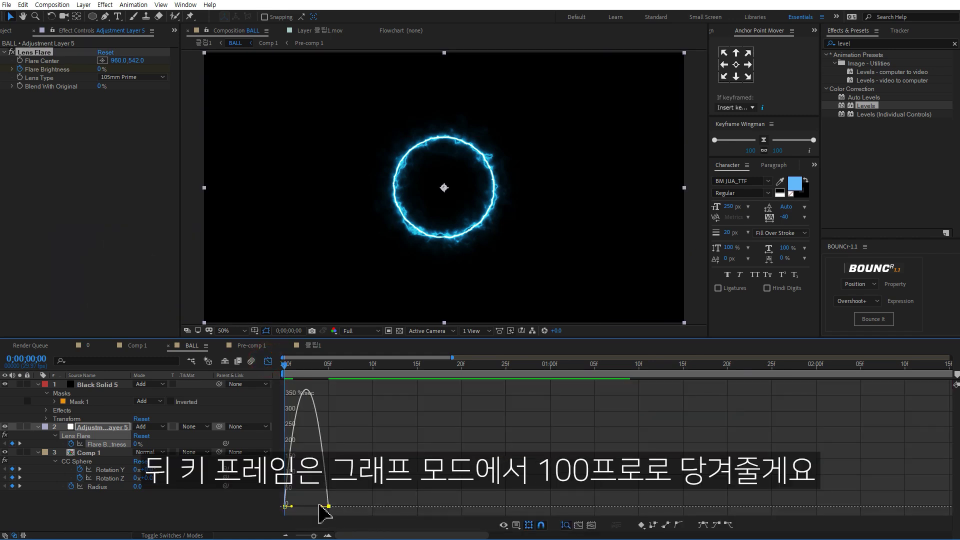
{"action": "left_click_drag", "start_coordinate": [319, 506], "coordinate": [305, 506]}
{"action": "left_click", "coordinate": [269, 361]}
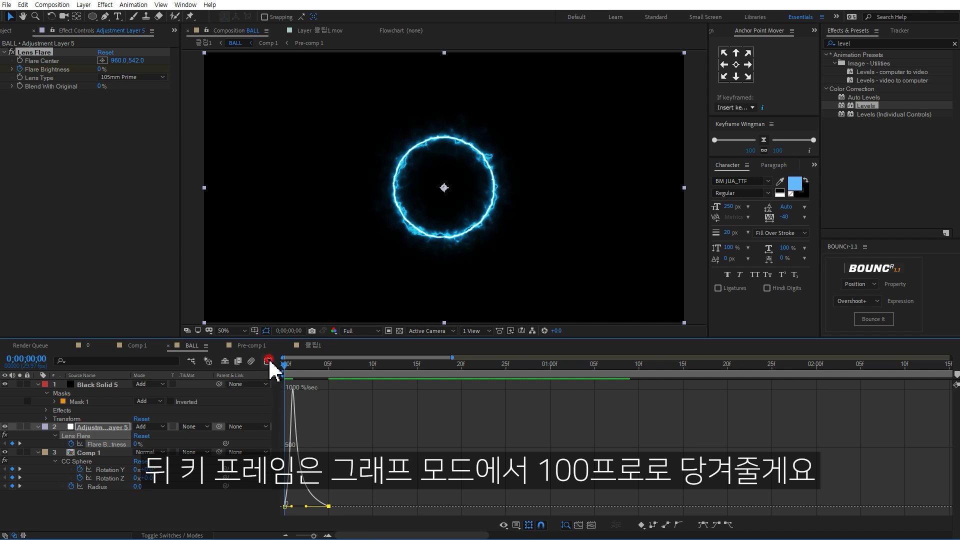
{"action": "left_click", "coordinate": [327, 407]}
{"action": "left_click", "coordinate": [329, 367]}
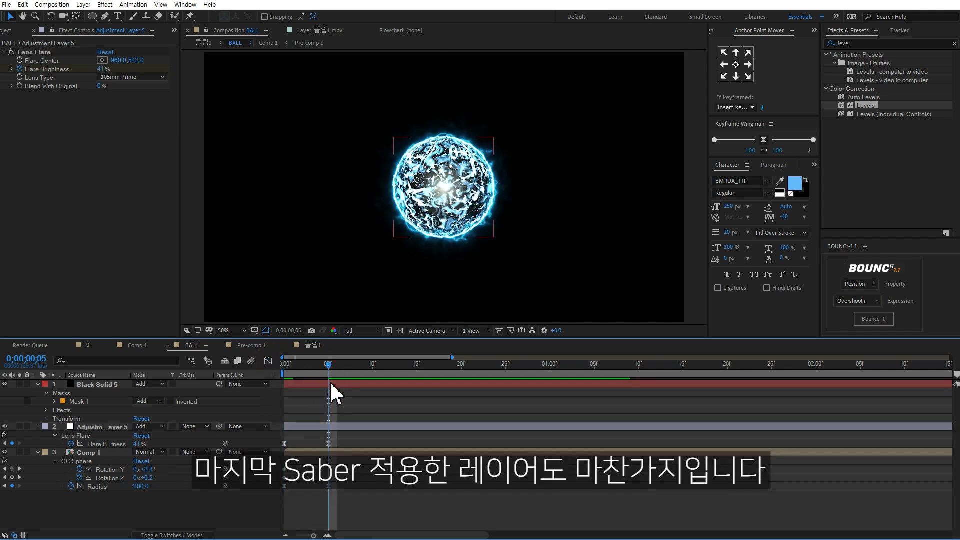
{"action": "left_click", "coordinate": [332, 385]}
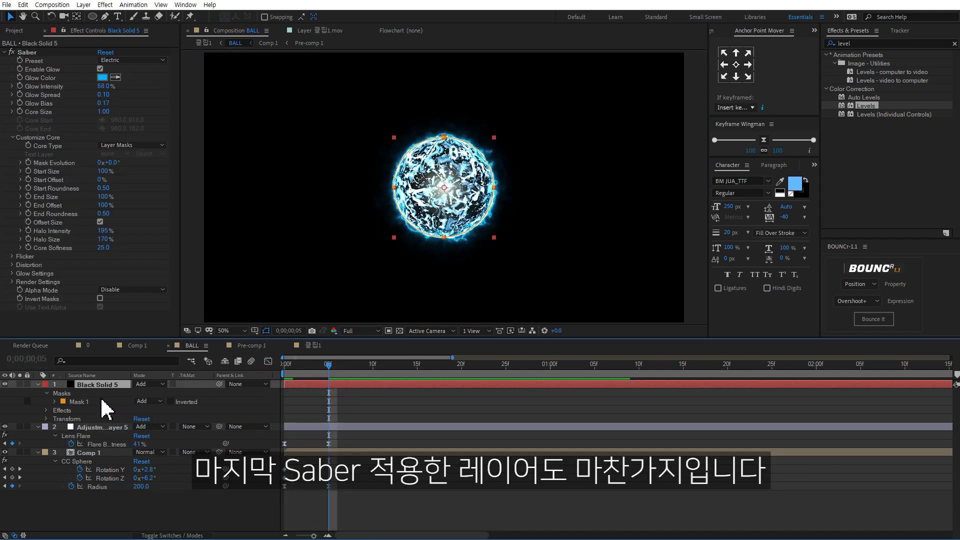
Step: Keyframe the Saber solid's Mask Path, shrinking it to a tiny circle at frame 0
{"action": "left_click", "coordinate": [55, 402]}
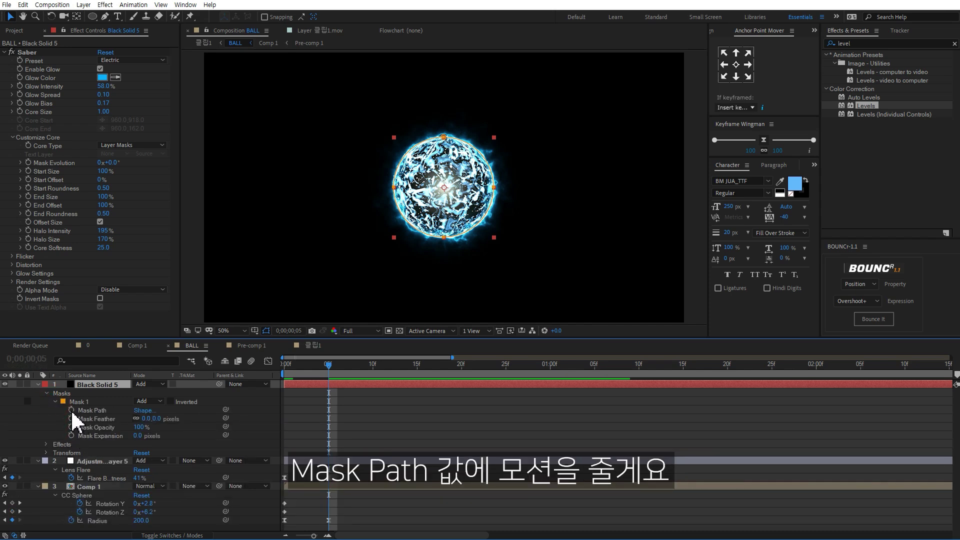
{"action": "left_click", "coordinate": [71, 410]}
{"action": "left_click_drag", "start_coordinate": [290, 364], "coordinate": [274, 360]}
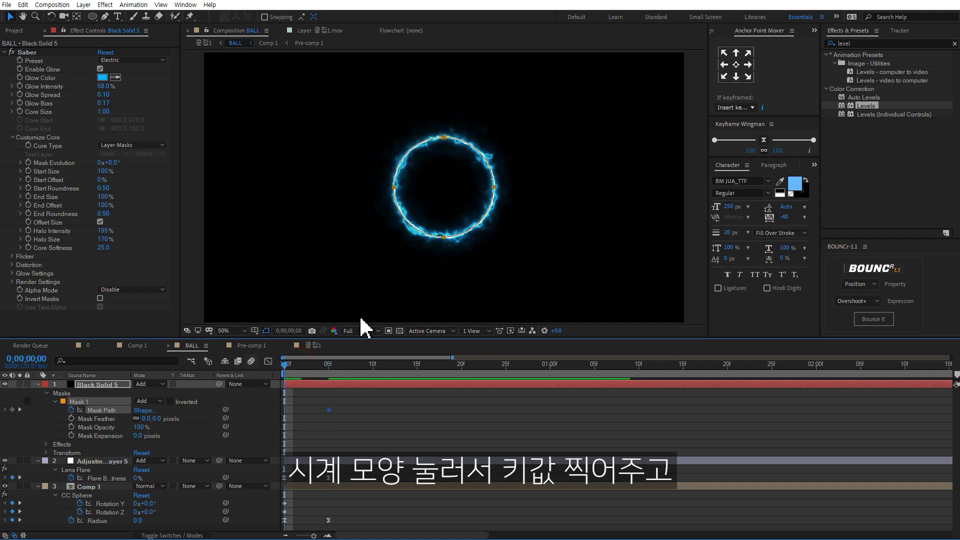
{"action": "double_click", "coordinate": [446, 139]}
{"action": "left_click_drag", "start_coordinate": [494, 137], "coordinate": [445, 187]}
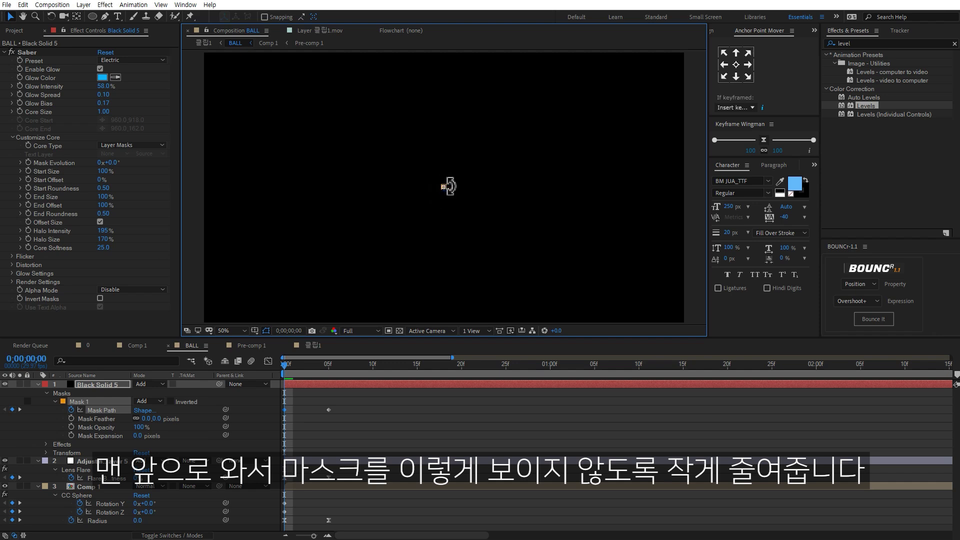
Step: Ease the Mask Path keyframes with 100% influence on the last key and preview
{"action": "left_click_drag", "start_coordinate": [345, 403], "coordinate": [279, 415]}
{"action": "key", "text": "F9"}
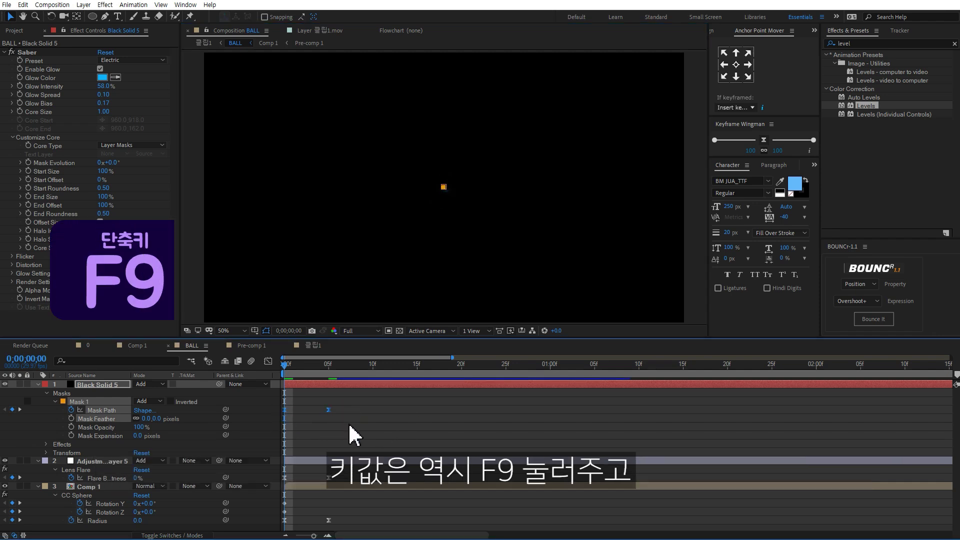
{"action": "left_click", "coordinate": [268, 360]}
{"action": "left_click_drag", "start_coordinate": [320, 506], "coordinate": [291, 506]}
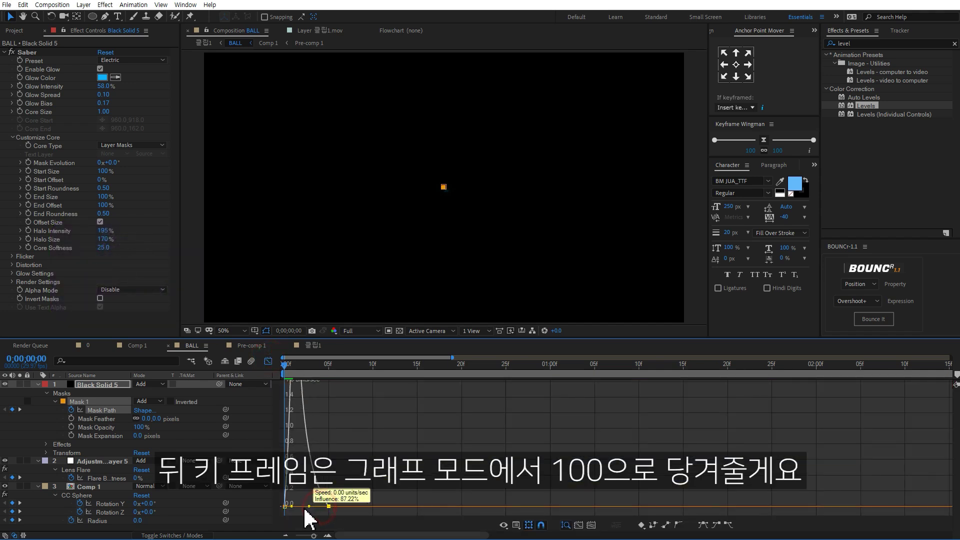
{"action": "left_click", "coordinate": [268, 360]}
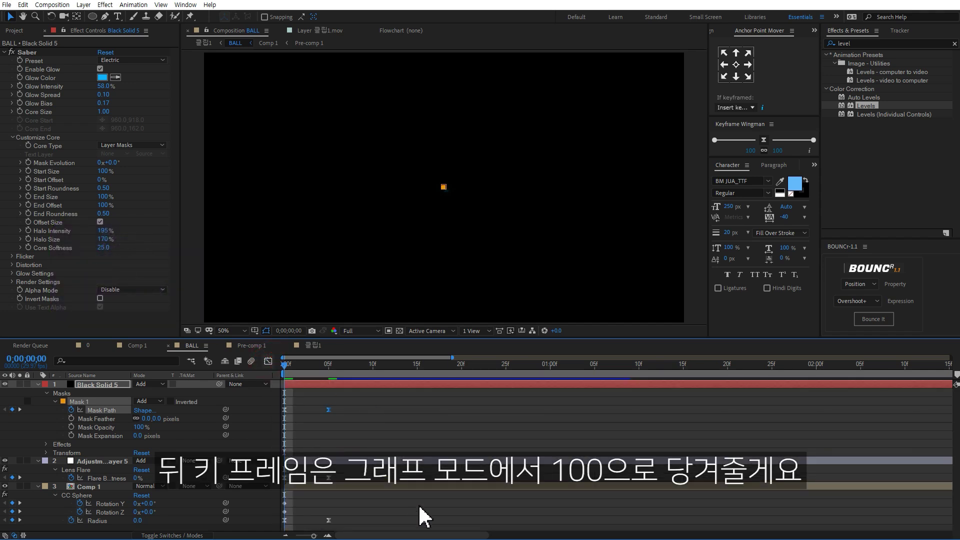
{"action": "left_click", "coordinate": [424, 518]}
{"action": "key", "text": "space"}
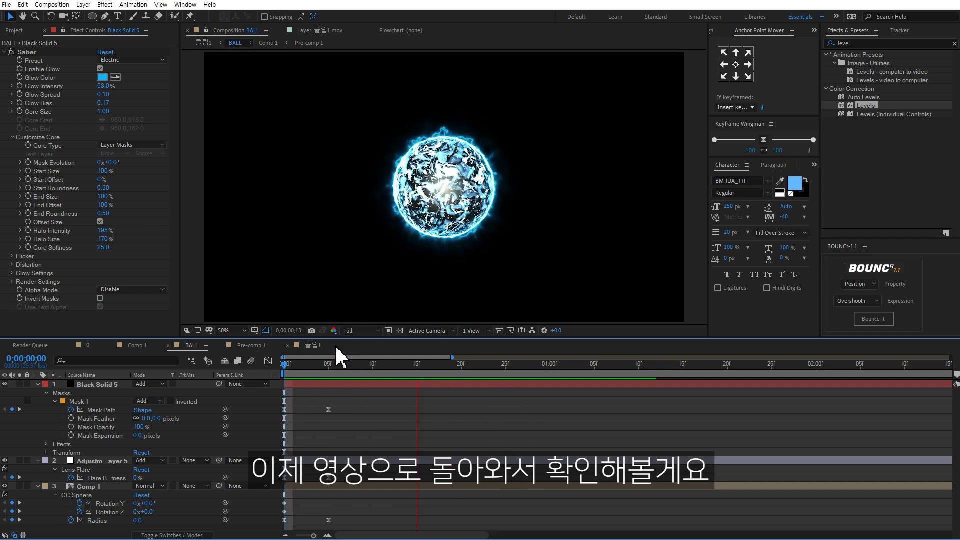
Step: Preview the energy ball growing in over the open hand in 클립1, then select 클립1.mov
{"action": "left_click", "coordinate": [452, 453]}
{"action": "key", "text": "space"}
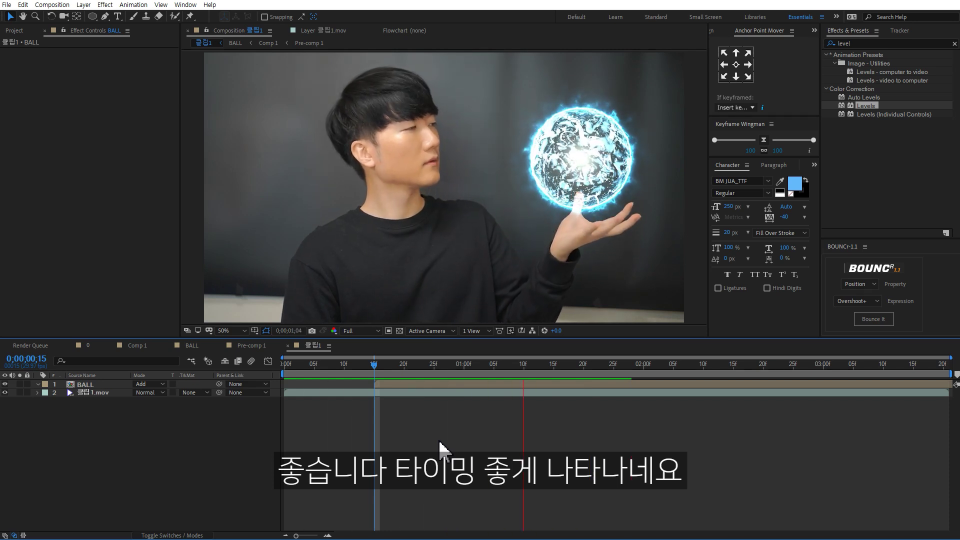
{"action": "key", "text": "space"}
{"action": "key", "text": "space"}
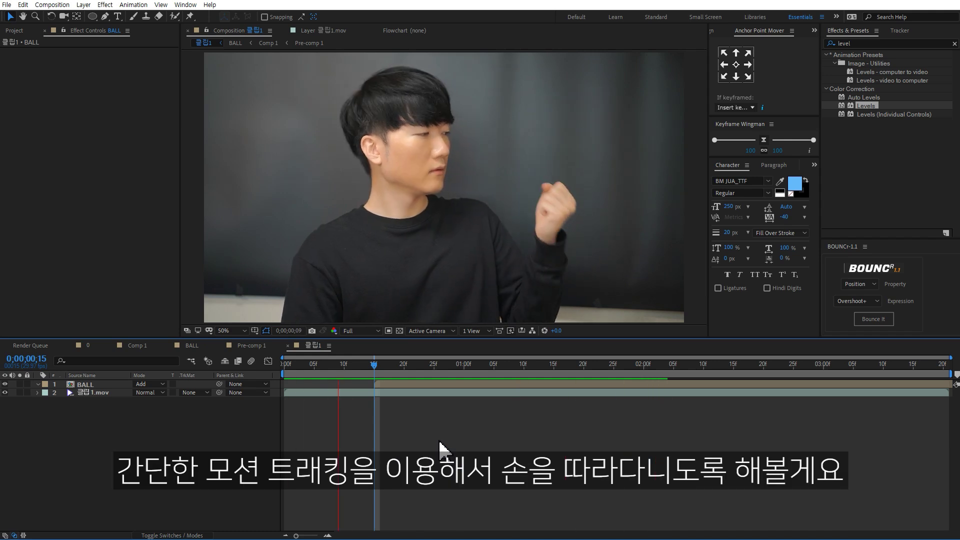
{"action": "left_click", "coordinate": [435, 392]}
{"action": "left_click", "coordinate": [185, 4]}
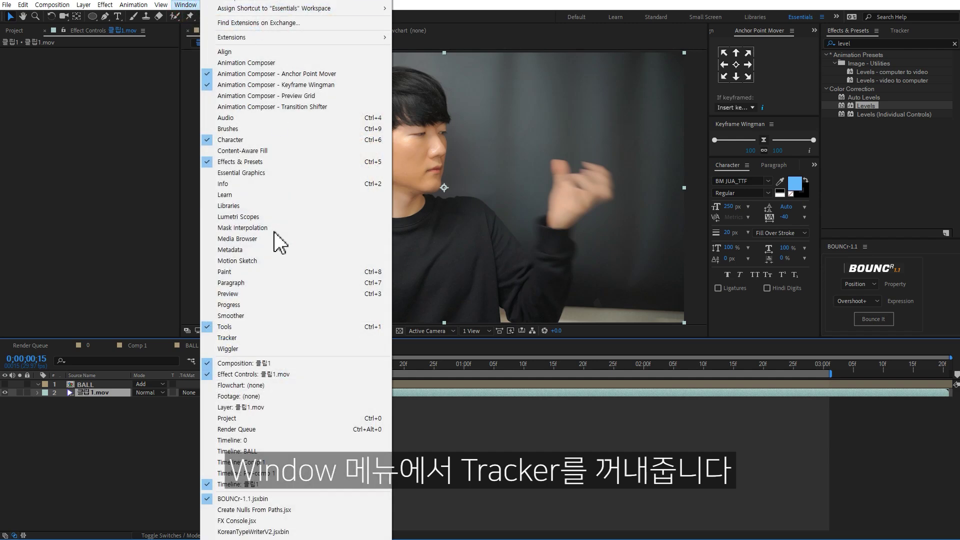
Step: Start a motion track on 클립1.mov with an enlarged Track Point 1 placed on the thumb
{"action": "left_click", "coordinate": [249, 338]}
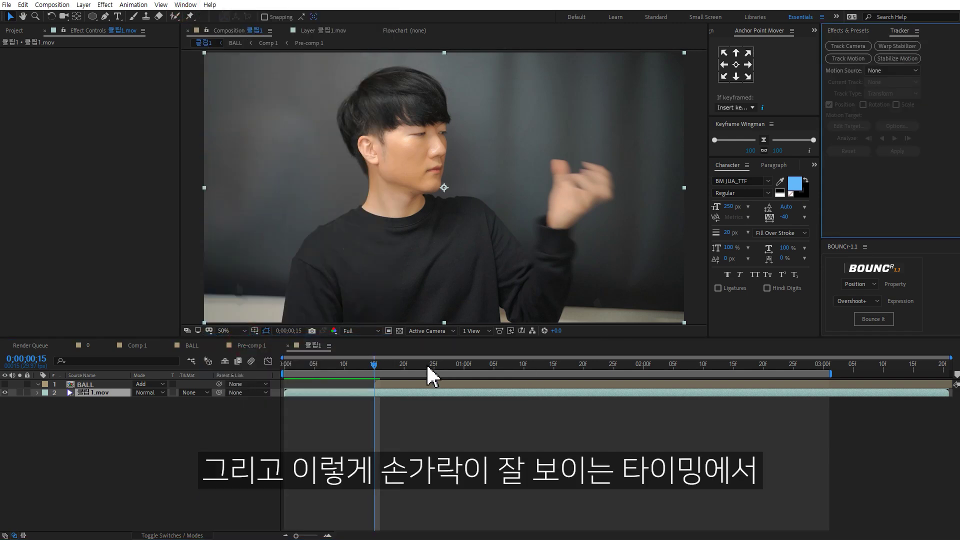
{"action": "left_click_drag", "start_coordinate": [392, 370], "coordinate": [432, 370]}
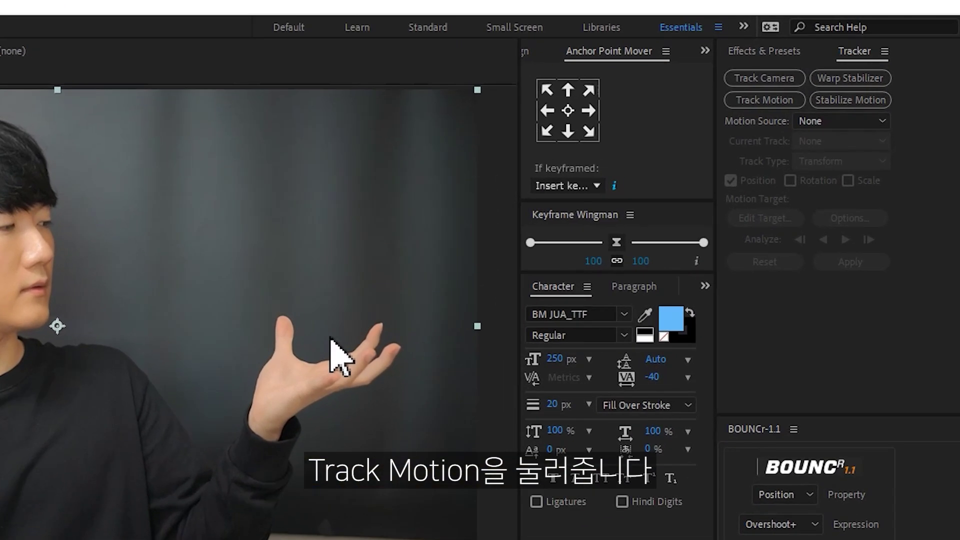
{"action": "left_click", "coordinate": [764, 100]}
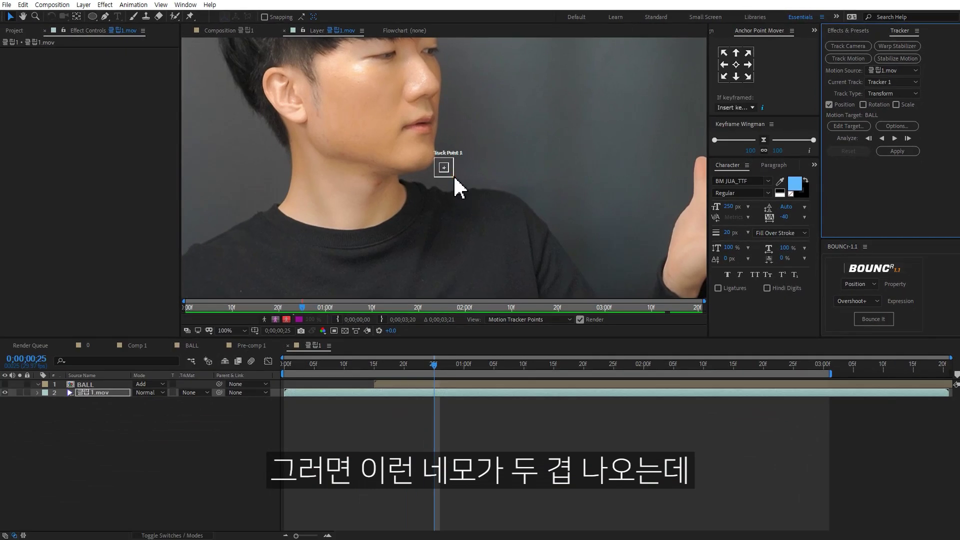
{"action": "left_click_drag", "start_coordinate": [453, 178], "coordinate": [466, 190]}
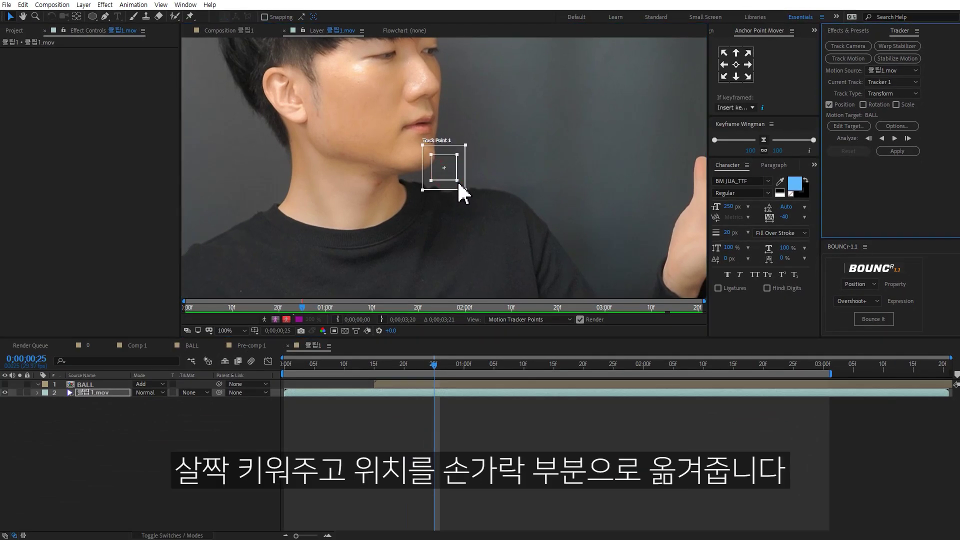
{"action": "left_click_drag", "start_coordinate": [455, 181], "coordinate": [649, 180]}
{"action": "left_click_drag", "start_coordinate": [508, 184], "coordinate": [249, 186]}
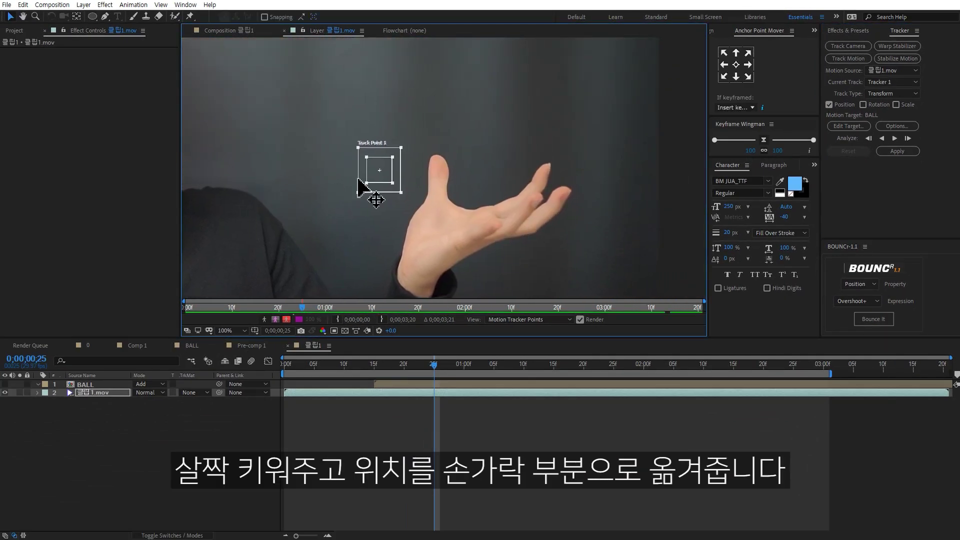
{"action": "left_click_drag", "start_coordinate": [389, 176], "coordinate": [446, 170]}
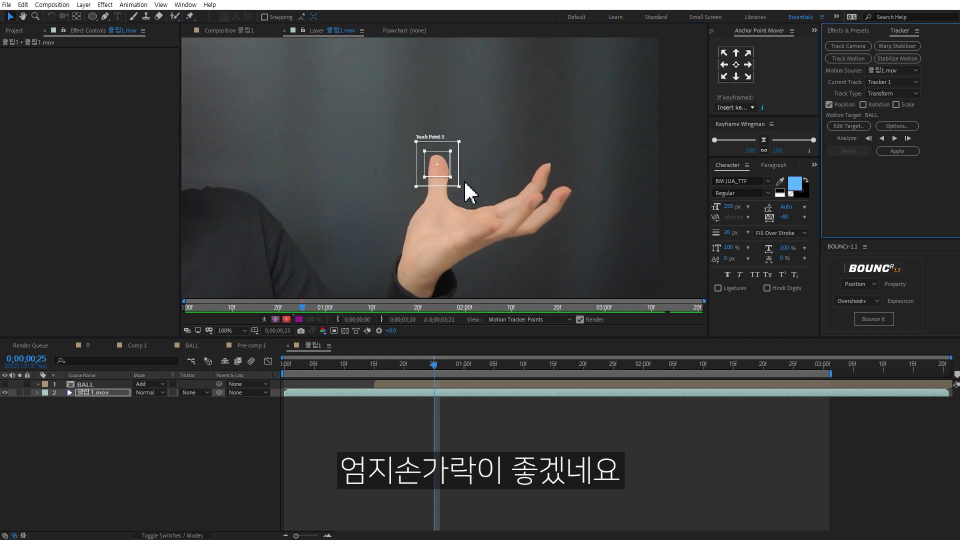
{"action": "key", "text": "comma"}
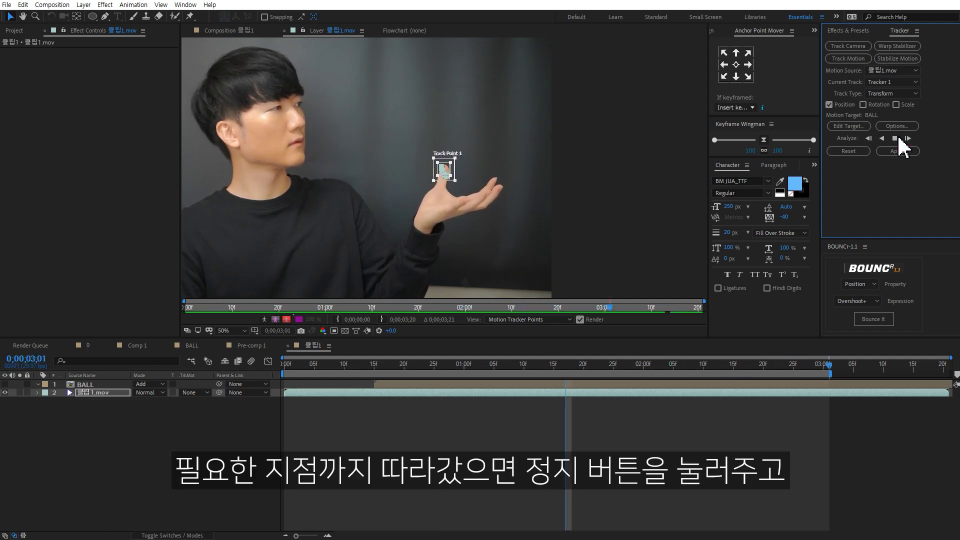
Step: Analyze the thumb track forward and backward, covering 0;00;00;14 to 0;00;03;02
{"action": "left_click", "coordinate": [895, 139]}
{"action": "left_click_drag", "start_coordinate": [452, 367], "coordinate": [435, 367]}
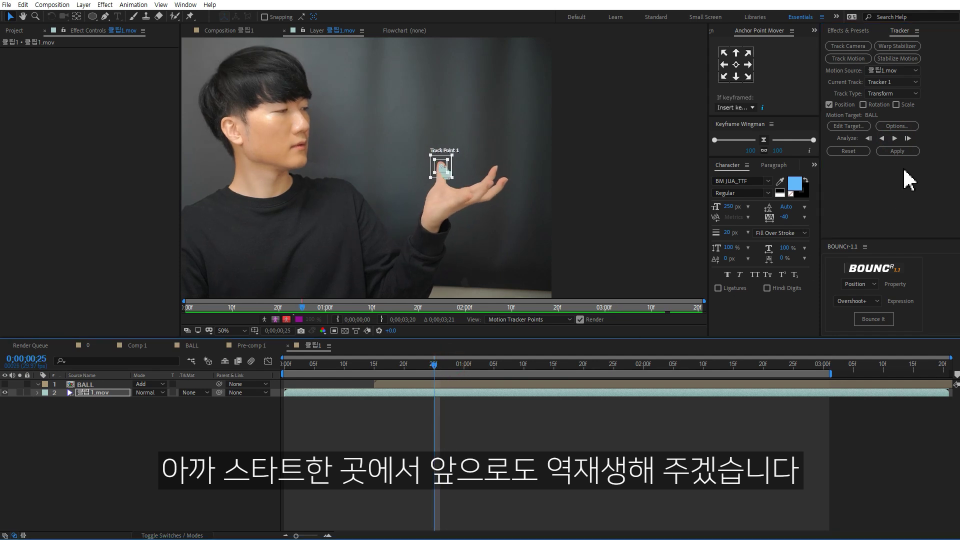
{"action": "left_click", "coordinate": [882, 139]}
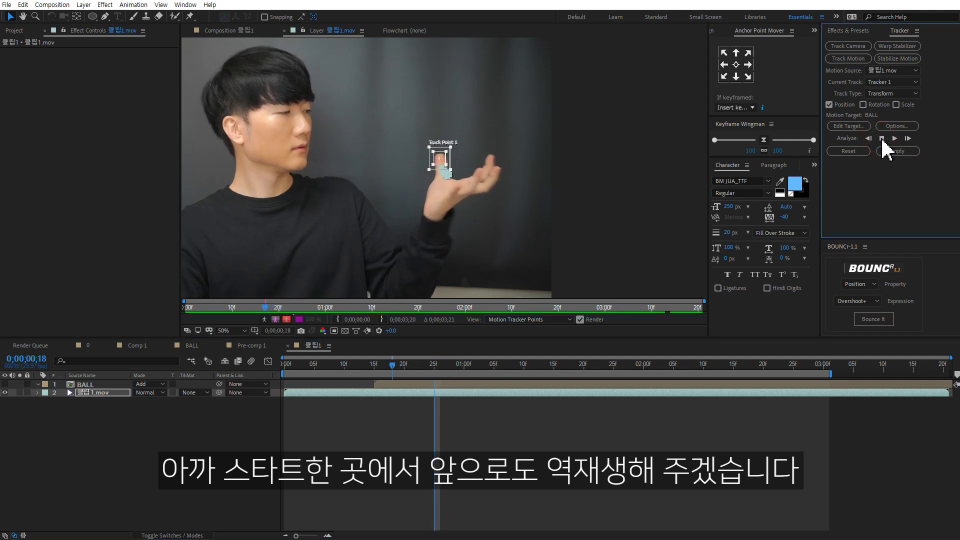
{"action": "left_click", "coordinate": [882, 140]}
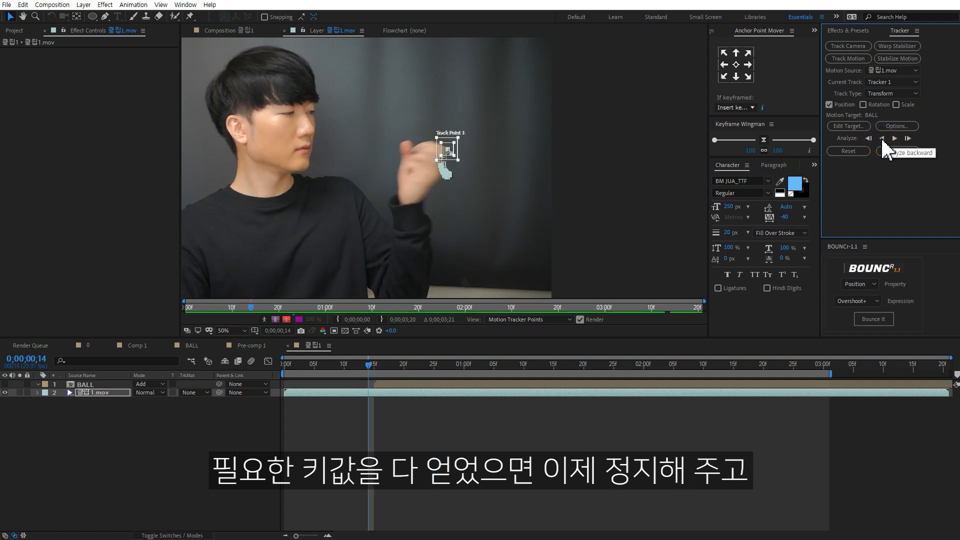
{"action": "left_click", "coordinate": [122, 454]}
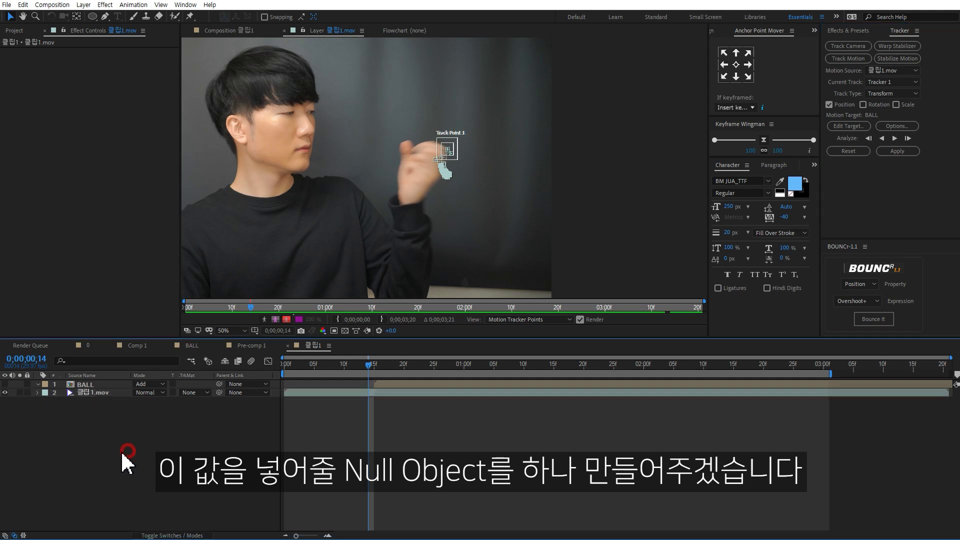
{"action": "right_click", "coordinate": [127, 451]}
Step: Add a Null 2 layer and apply the thumb track's X and Y position to it
{"action": "mouse_move", "coordinate": [199, 337]}
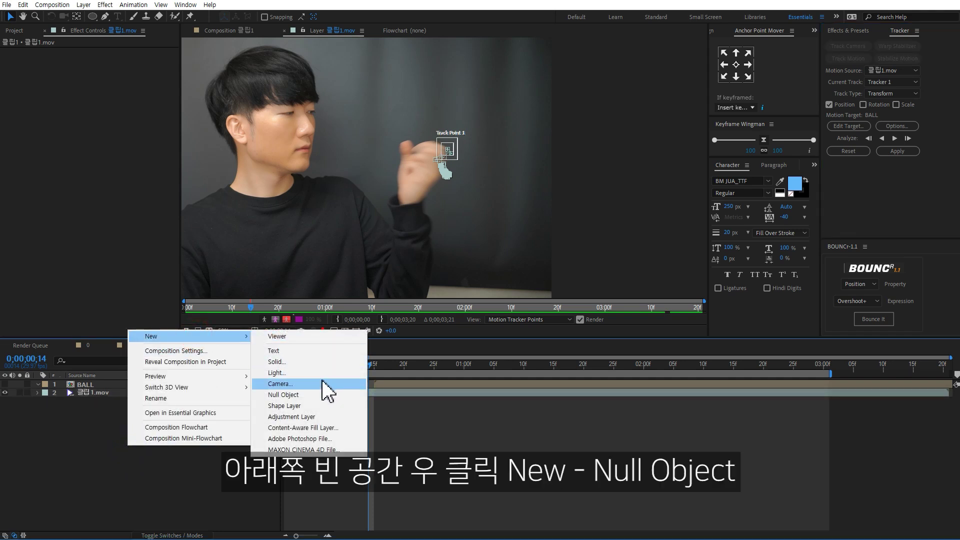
{"action": "left_click", "coordinate": [316, 396]}
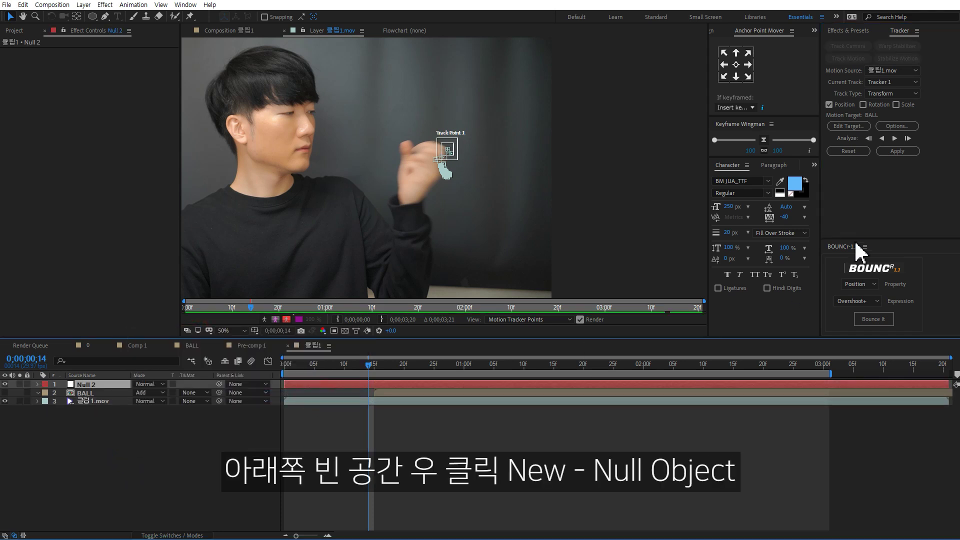
{"action": "left_click", "coordinate": [856, 129]}
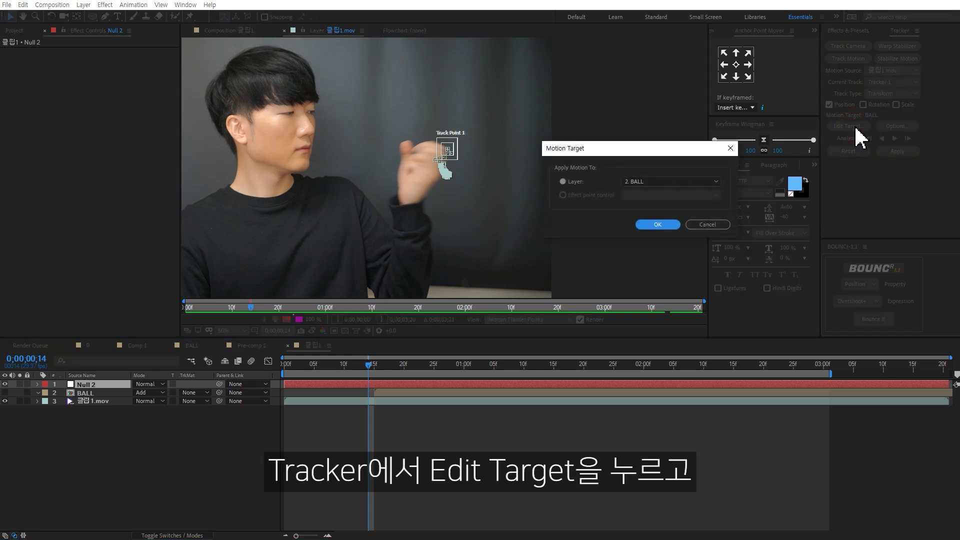
{"action": "left_click", "coordinate": [720, 180]}
{"action": "left_click", "coordinate": [645, 193]}
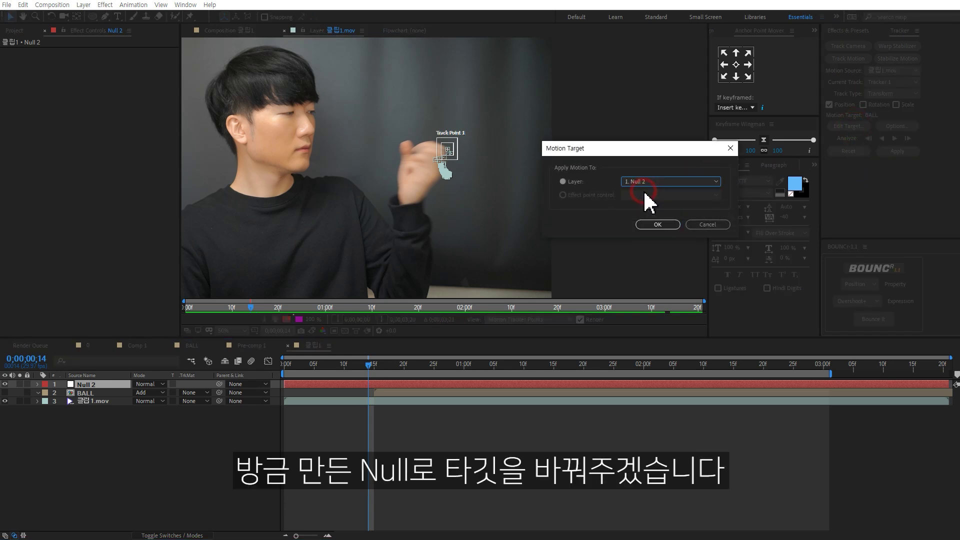
{"action": "left_click", "coordinate": [660, 224]}
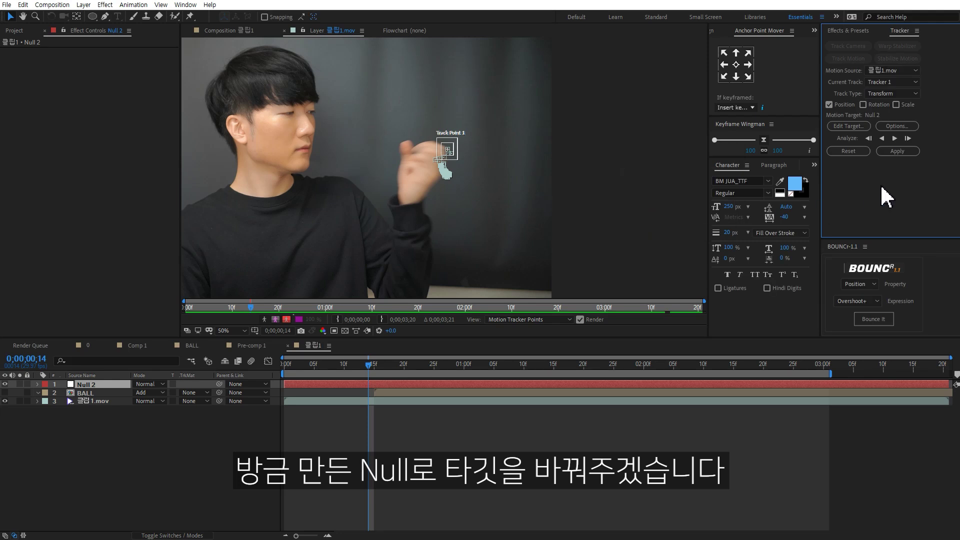
{"action": "left_click", "coordinate": [899, 151]}
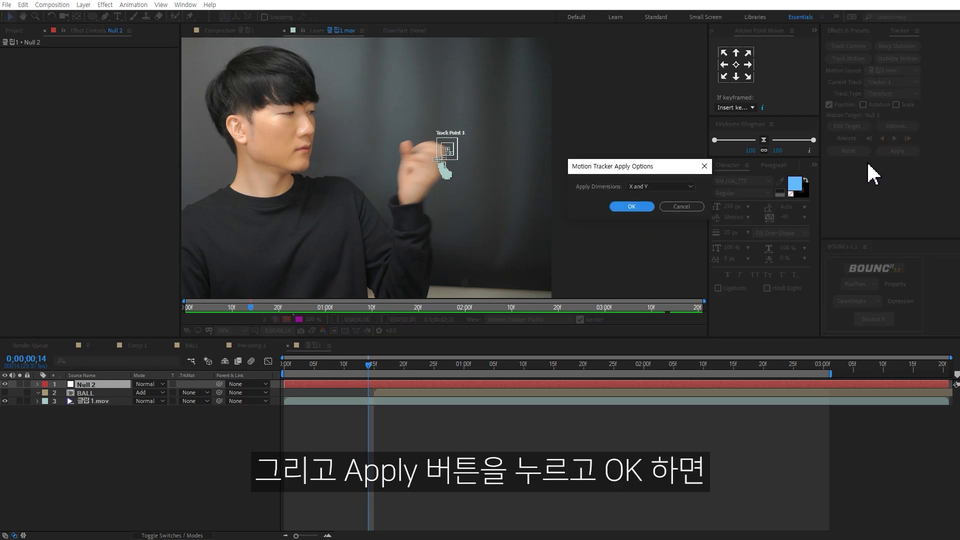
{"action": "left_click", "coordinate": [633, 206]}
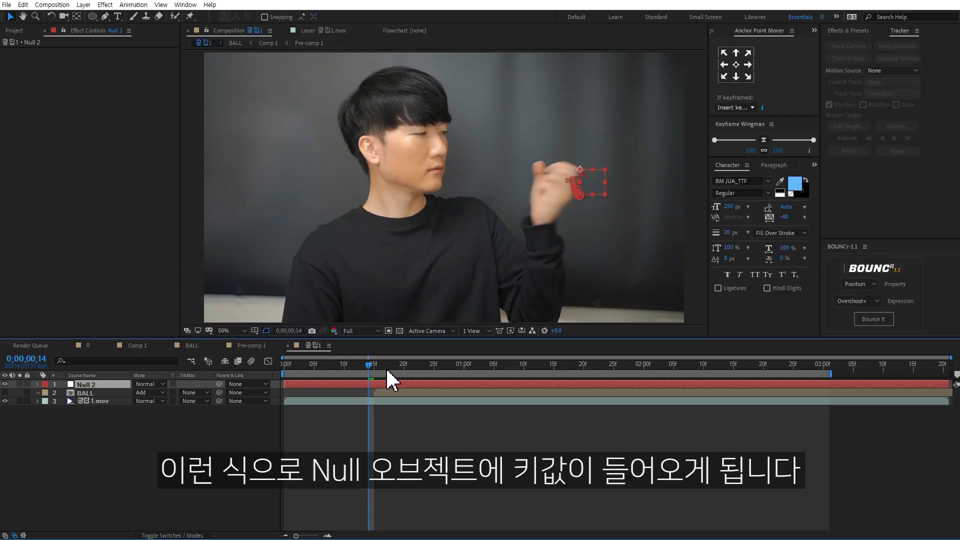
Step: At 0;00;01;12, show BALL above the palm and parent it to Null 2
{"action": "key", "text": "u"}
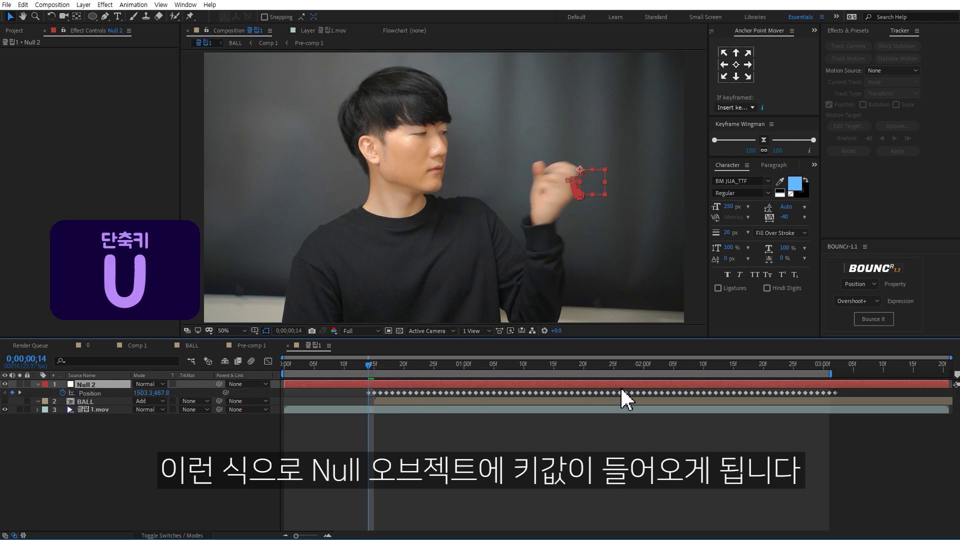
{"action": "left_click_drag", "start_coordinate": [411, 370], "coordinate": [536, 370]}
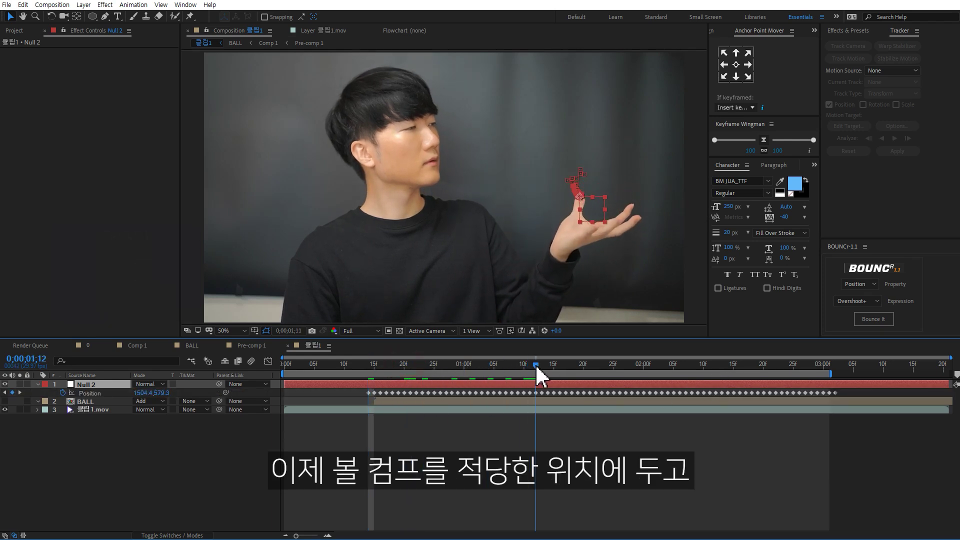
{"action": "left_click", "coordinate": [5, 402]}
{"action": "left_click", "coordinate": [611, 214]}
{"action": "left_click_drag", "start_coordinate": [610, 172], "coordinate": [613, 175]}
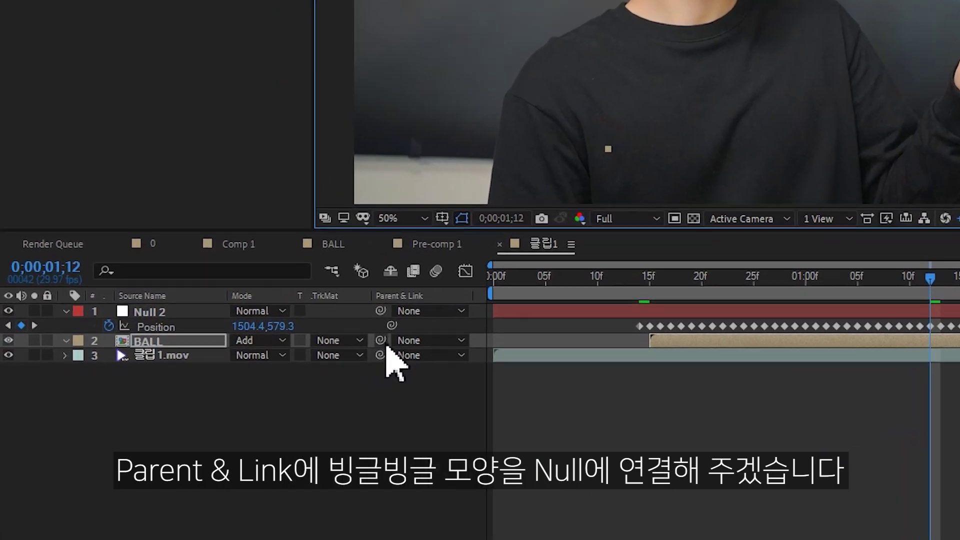
{"action": "left_click_drag", "start_coordinate": [219, 401], "coordinate": [115, 386]}
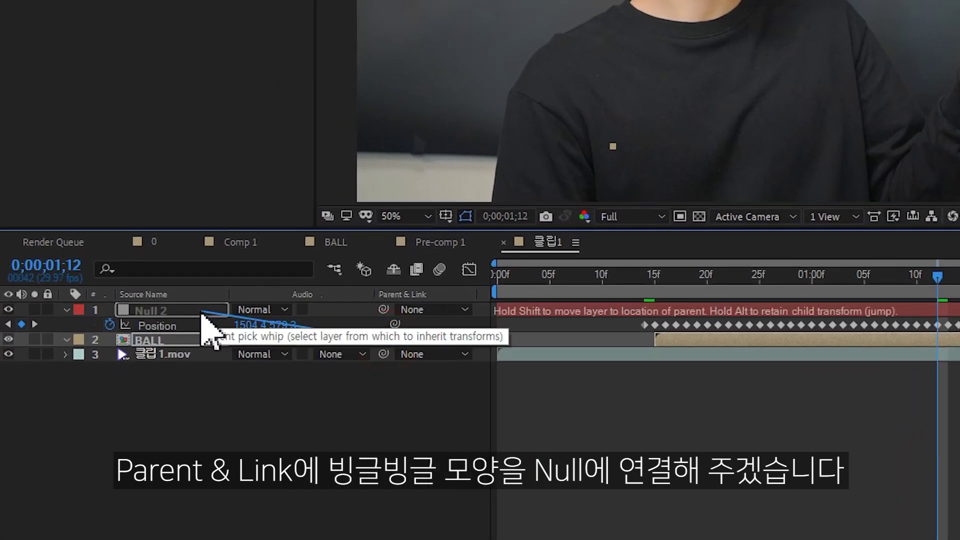
{"action": "left_click_drag", "start_coordinate": [202, 314], "coordinate": [203, 314]}
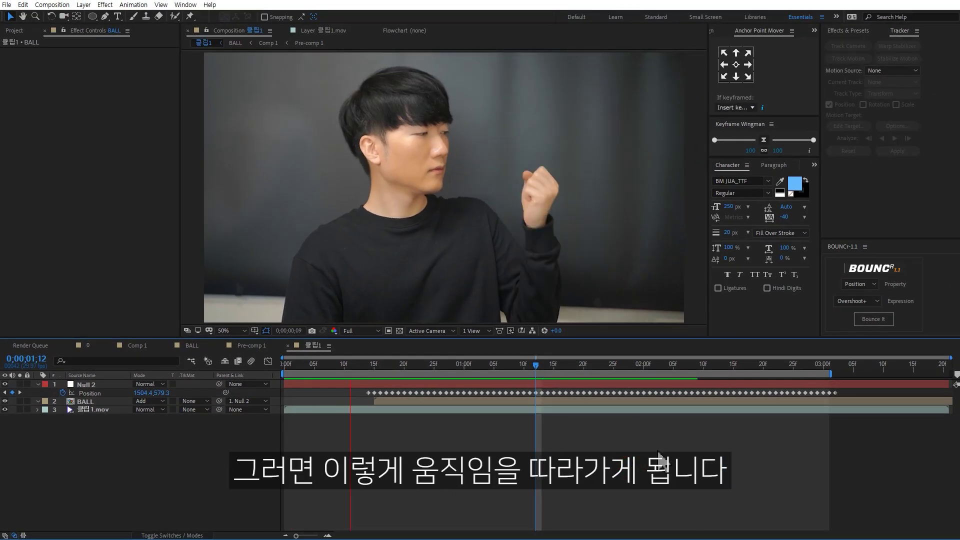